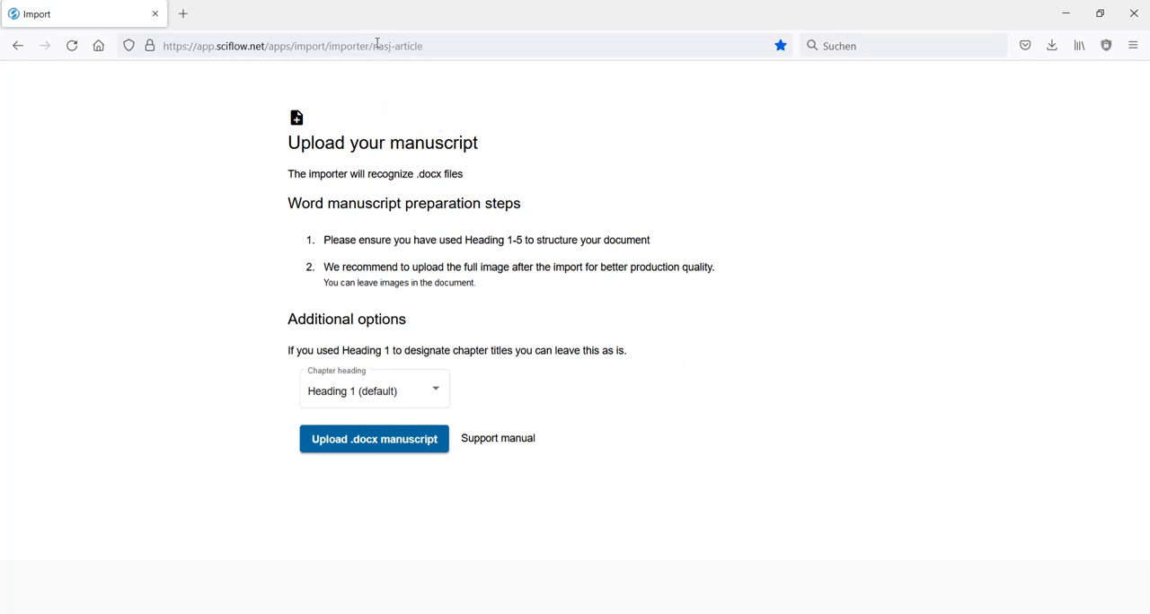
- Open the SciFlow importer page for NASJ articles at app.sciflow.net/apps/import/importer/nasj-article
left_click_drag(373, 46, 477, 48)
left_click(391, 46)
key("BackSpace")
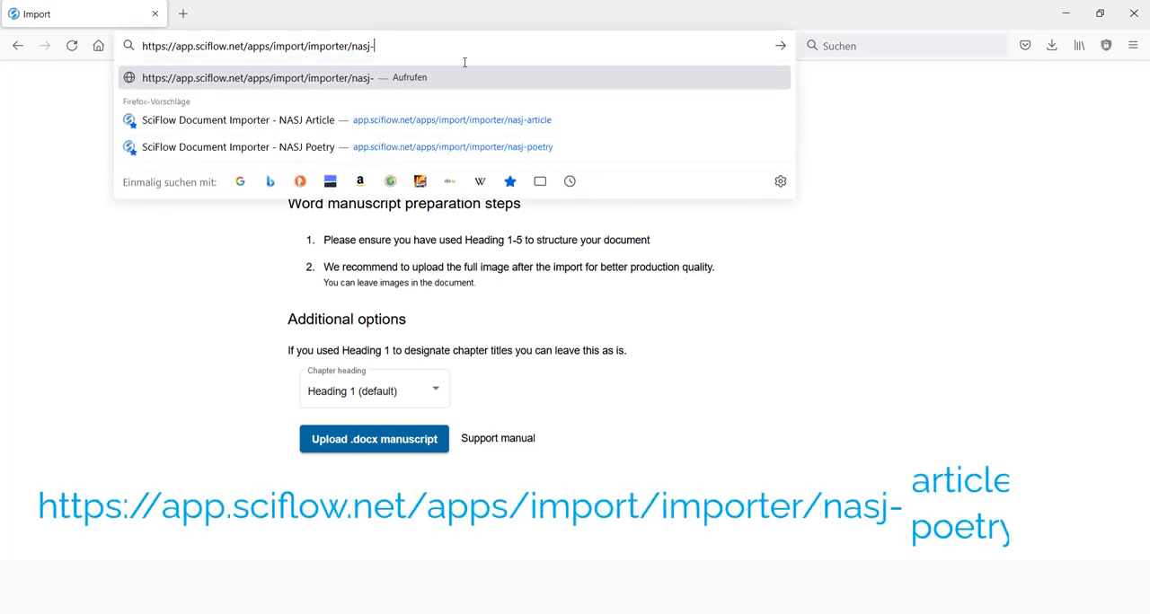
left_click(313, 122)
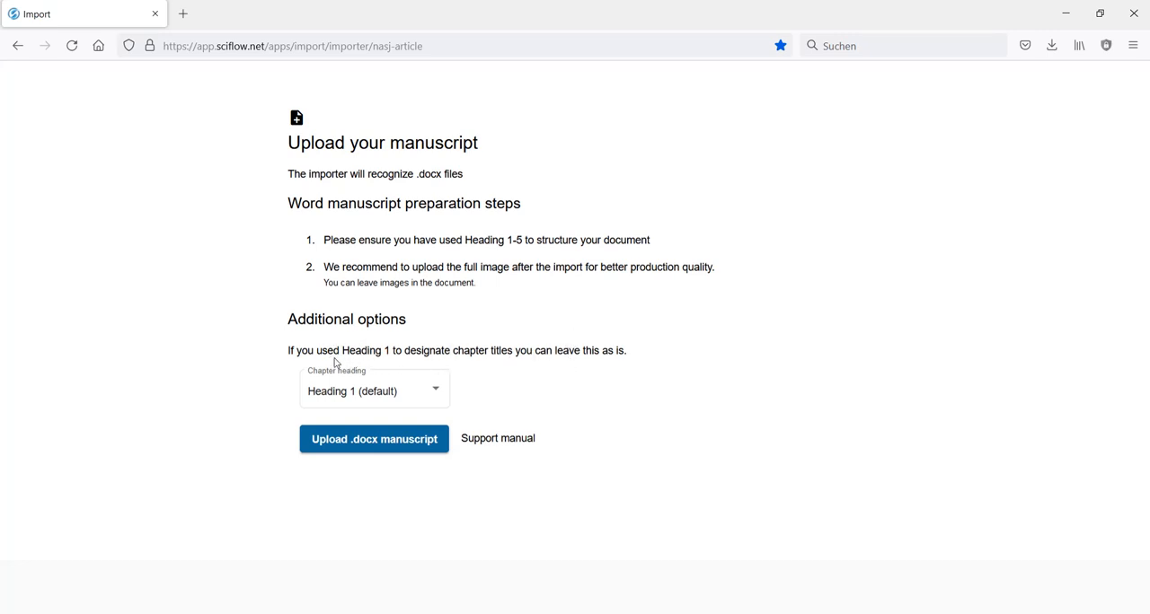
- Switch to the interview manuscript in Word and check the styles of its title, subtitle and opening paragraphs
left_click(184, 613)
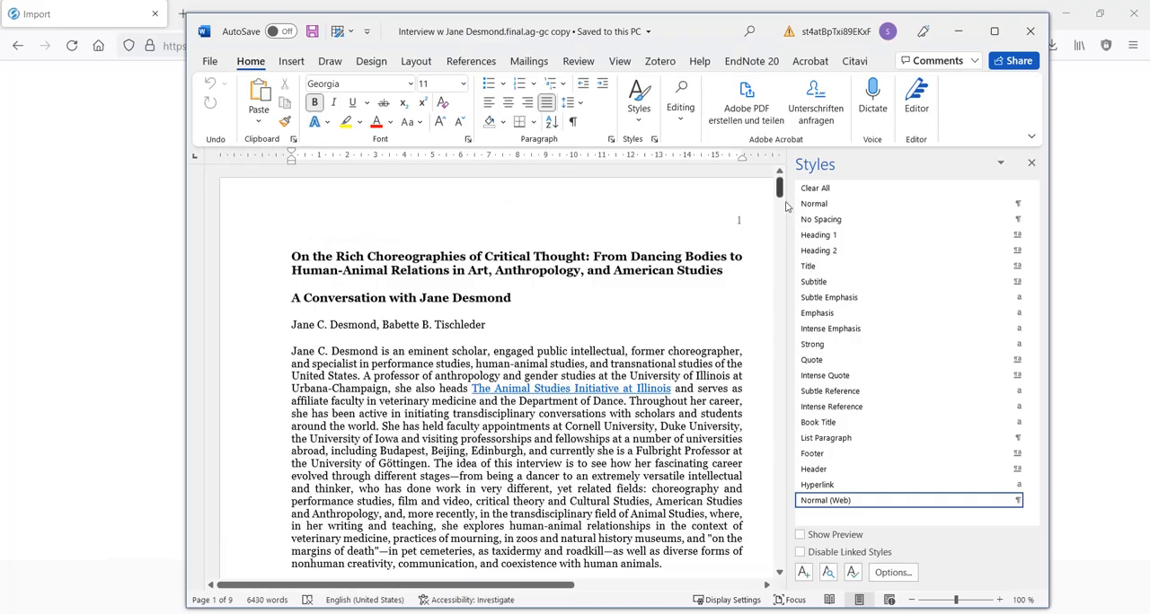
left_click_drag(780, 187, 779, 187)
left_click(547, 353)
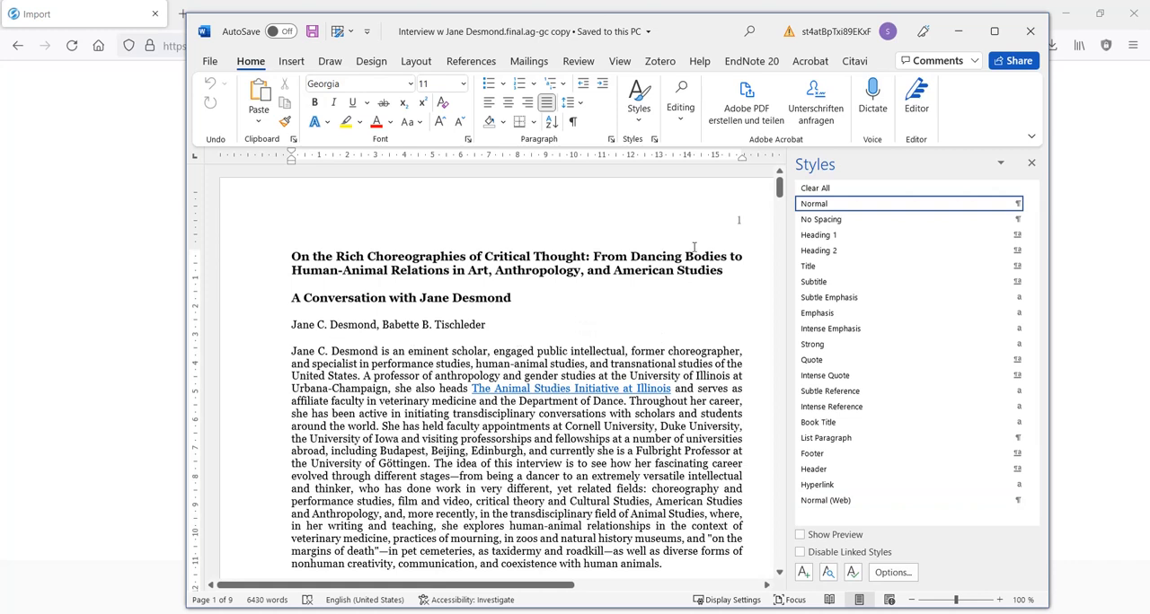
left_click(492, 300)
scroll(524, 316, "down", 4)
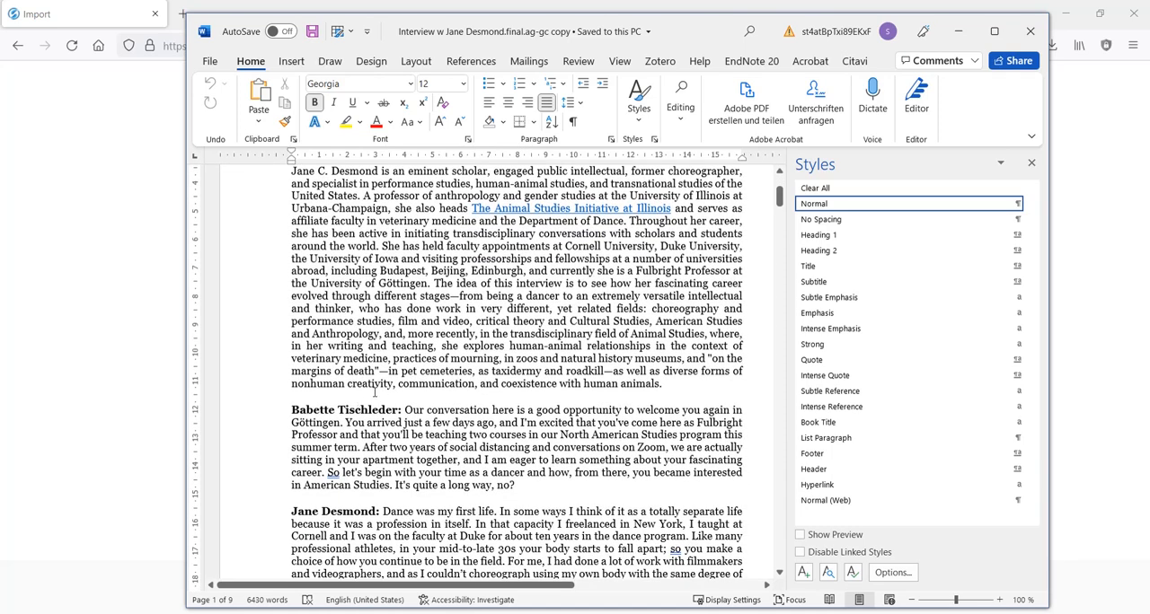
scroll(404, 387, "down", 4)
scroll(483, 364, "up", 3)
scroll(483, 363, "up", 5)
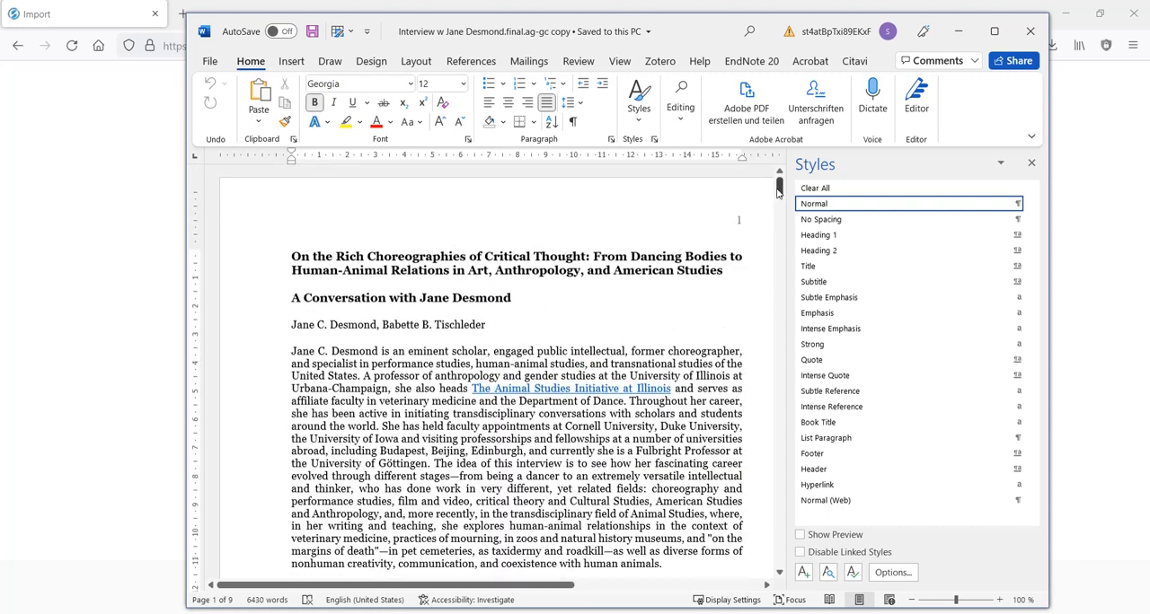
- Apply the Heading 1 style to the Bibliography heading near the end of the manuscript and save the document
left_click_drag(779, 188, 760, 509)
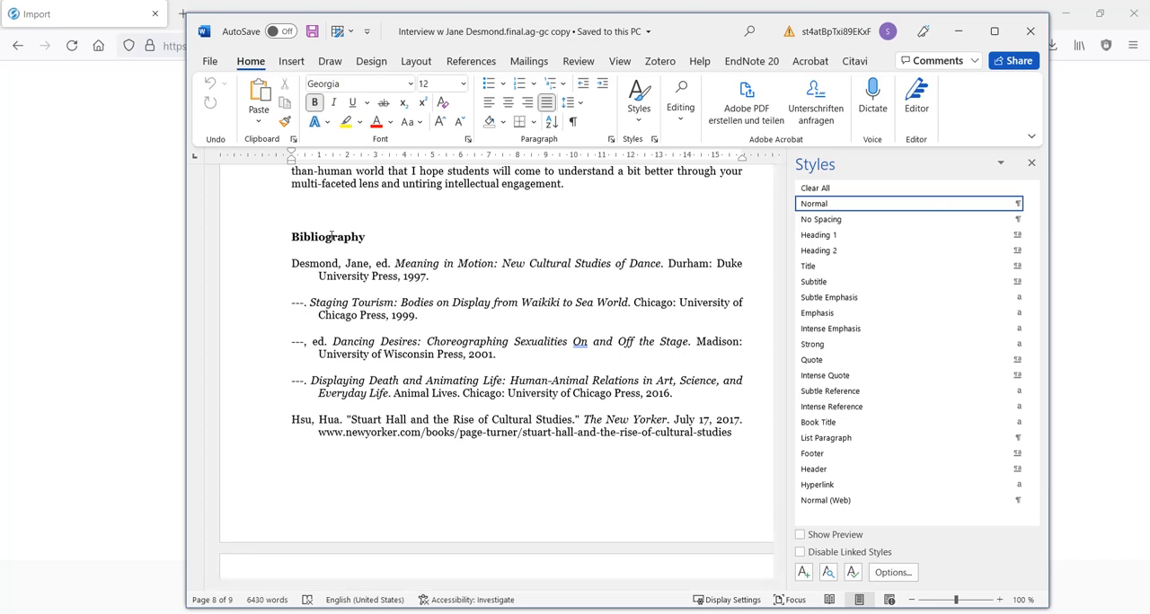
left_click(332, 236)
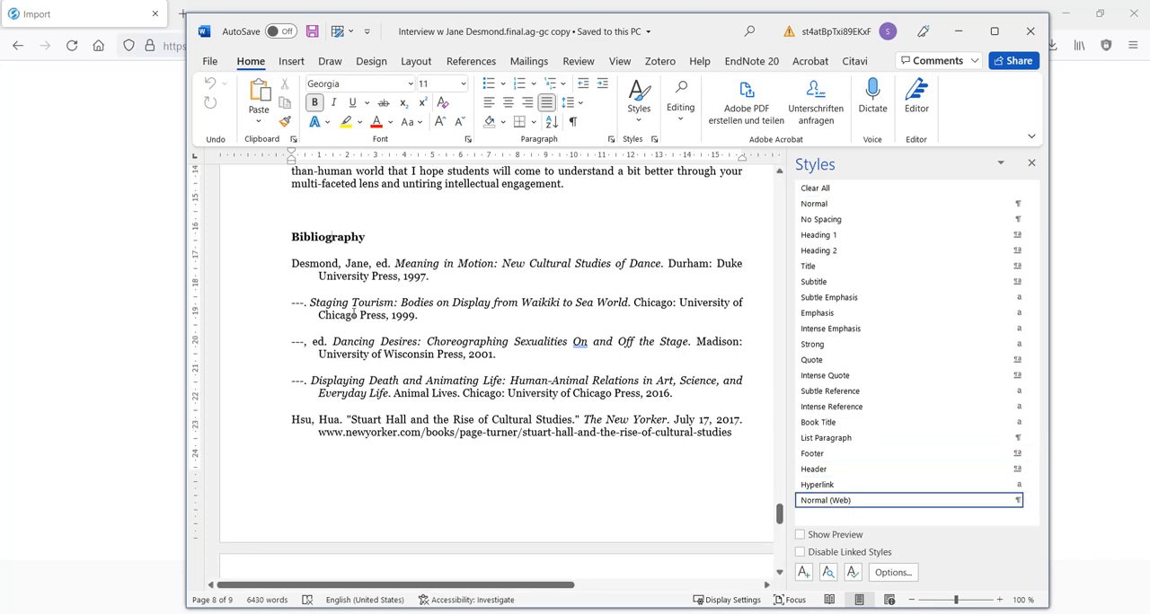
left_click(882, 235)
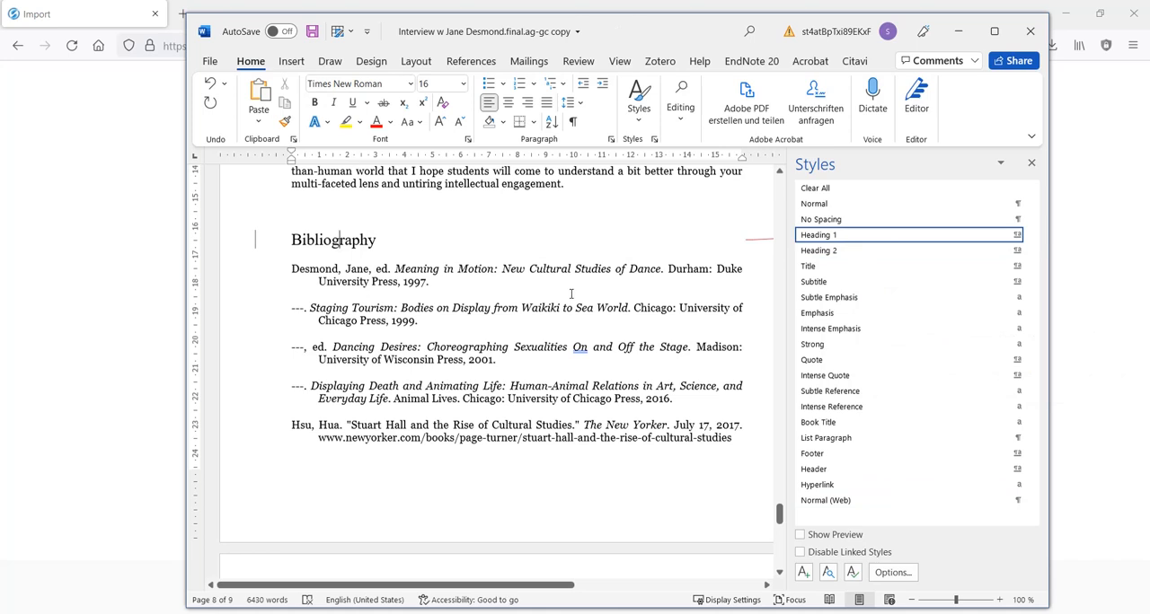
key("ctrl+s")
- Switch back to the importer in Firefox and upload the saved interview manuscript from the Desktop, keeping Heading 1 as chapter heading
left_click(99, 166)
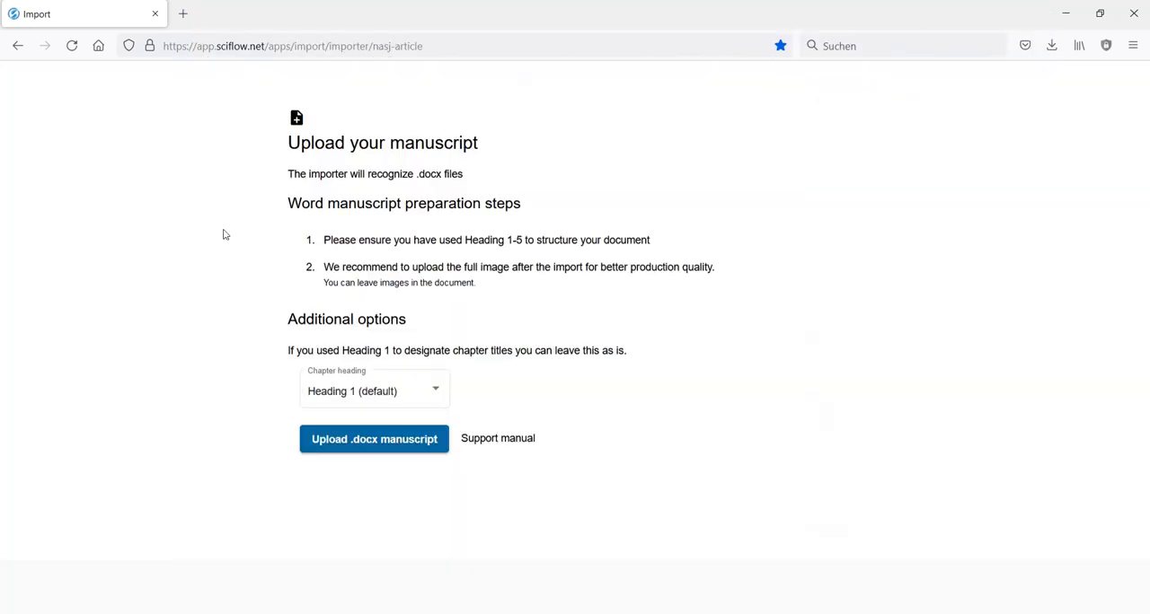
left_click(347, 441)
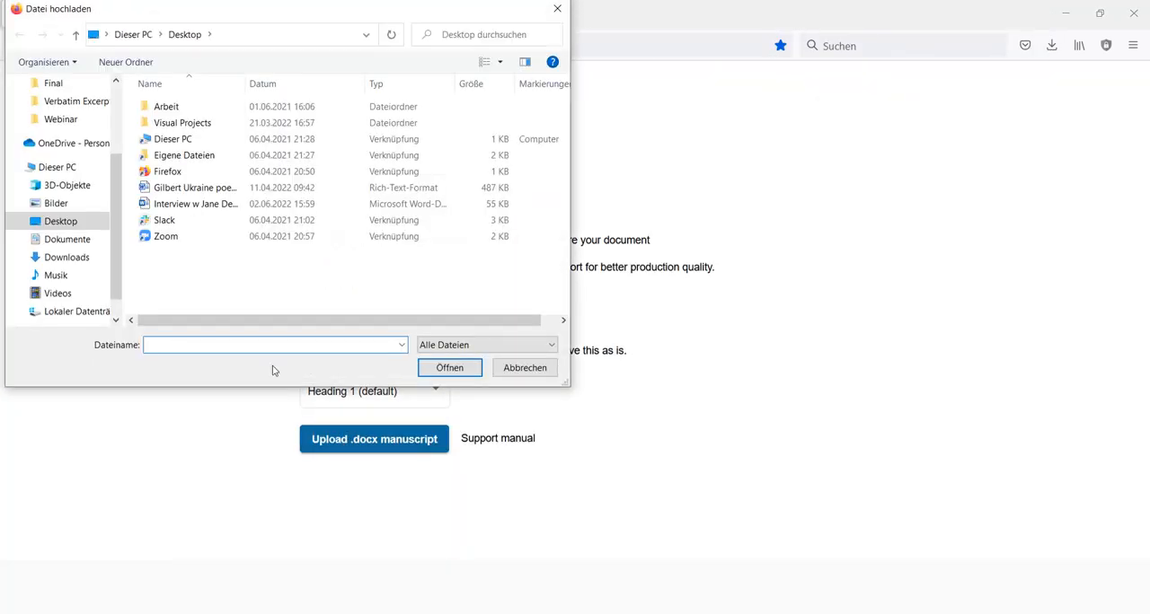
left_click(215, 206)
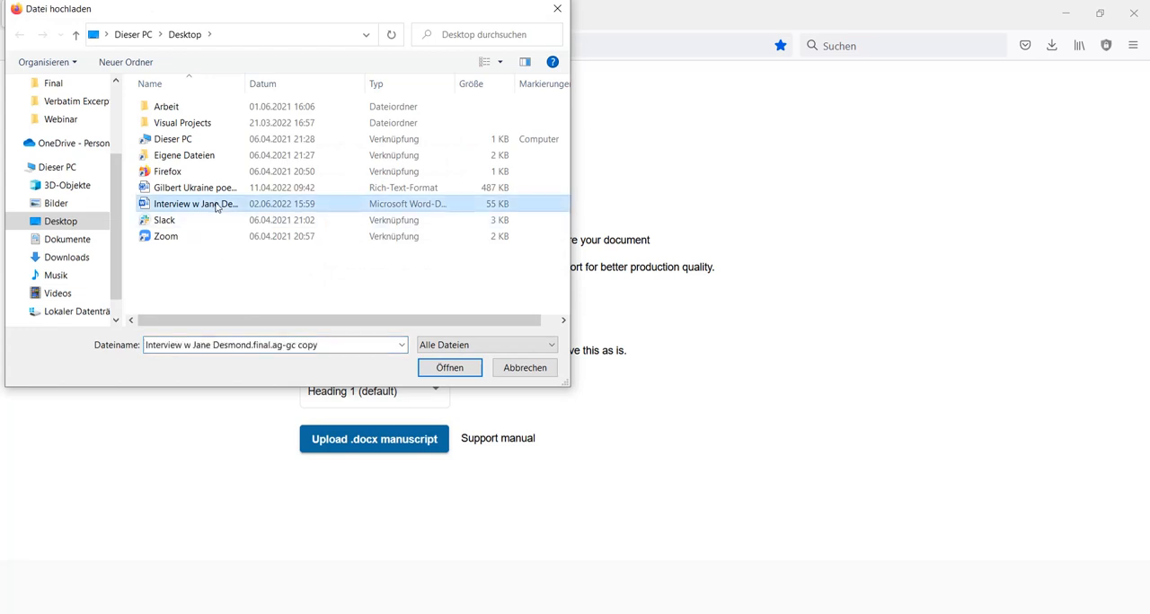
double_click(215, 206)
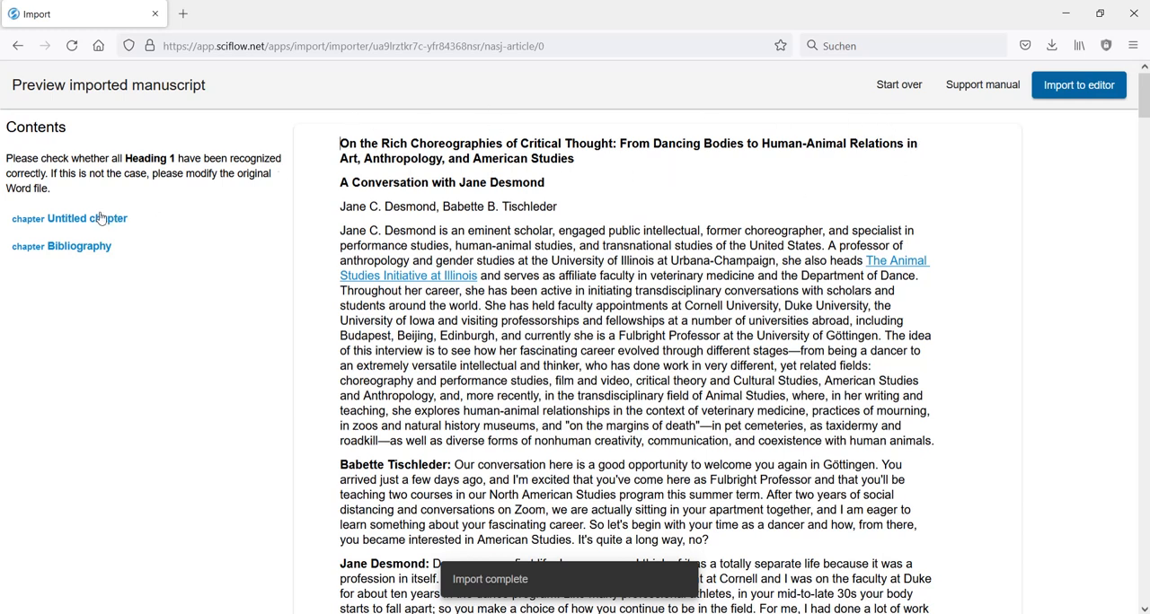
- Review the import preview, examining the Bibliography chapter, the About the Authors section, the acknowledgement and the main text
left_click(81, 255)
scroll(429, 335, "down", 3)
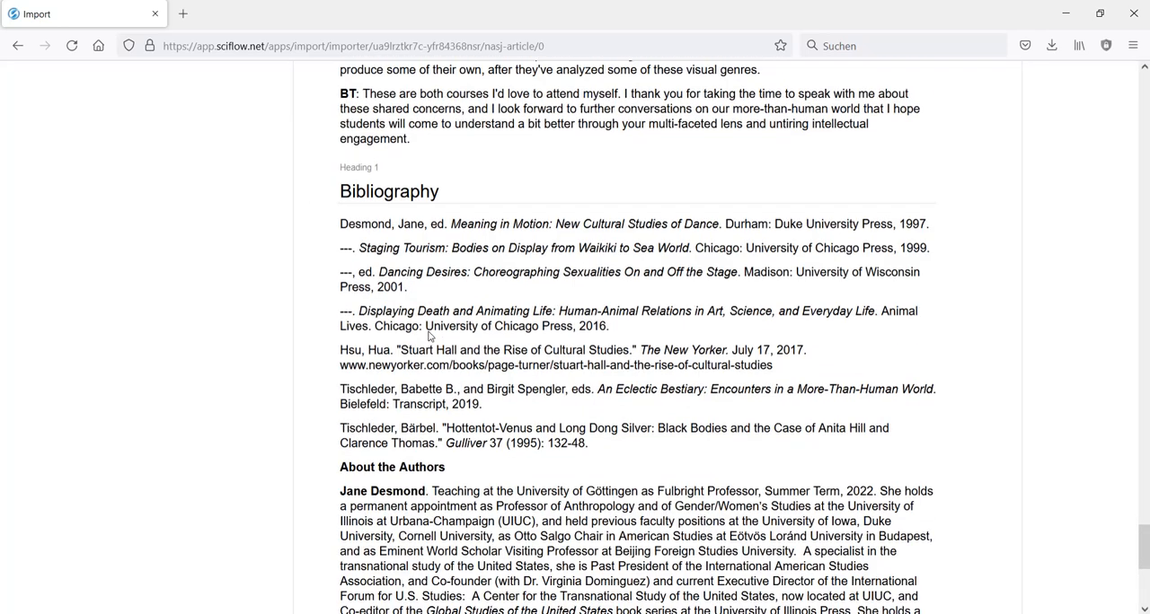
scroll(467, 271, "down", 5)
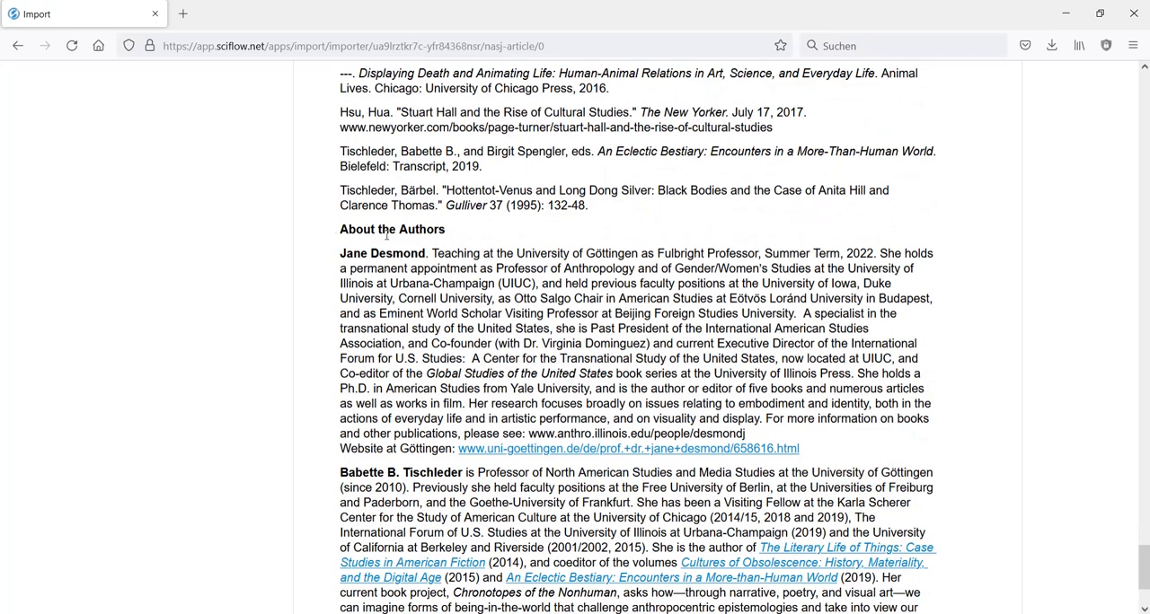
scroll(685, 329, "down", 3)
scroll(582, 368, "up", 6)
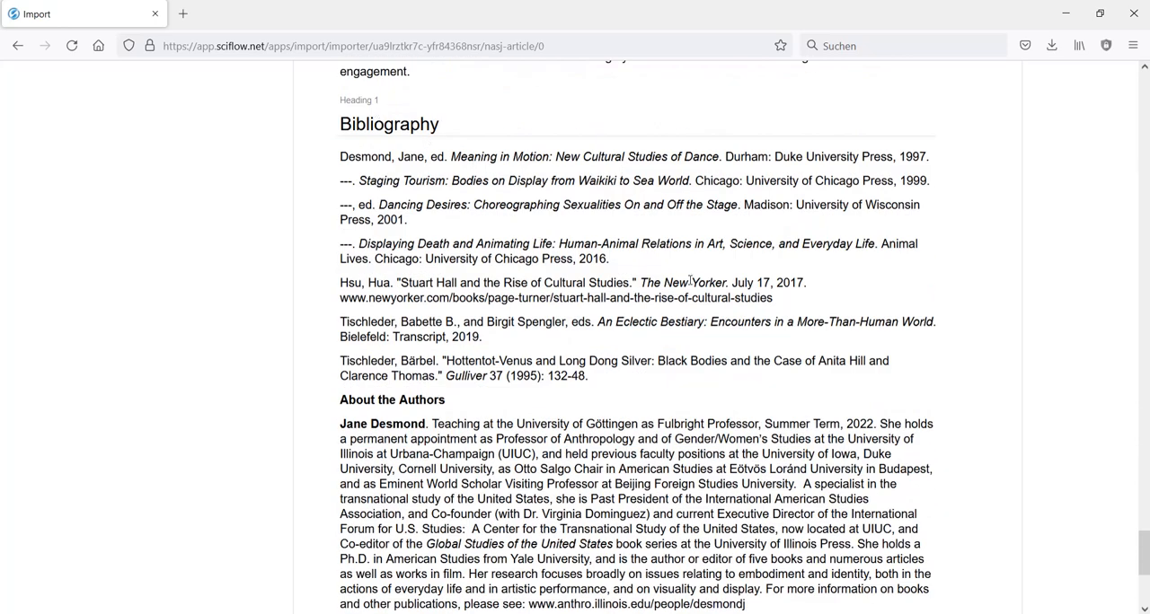
scroll(689, 281, "down", 6)
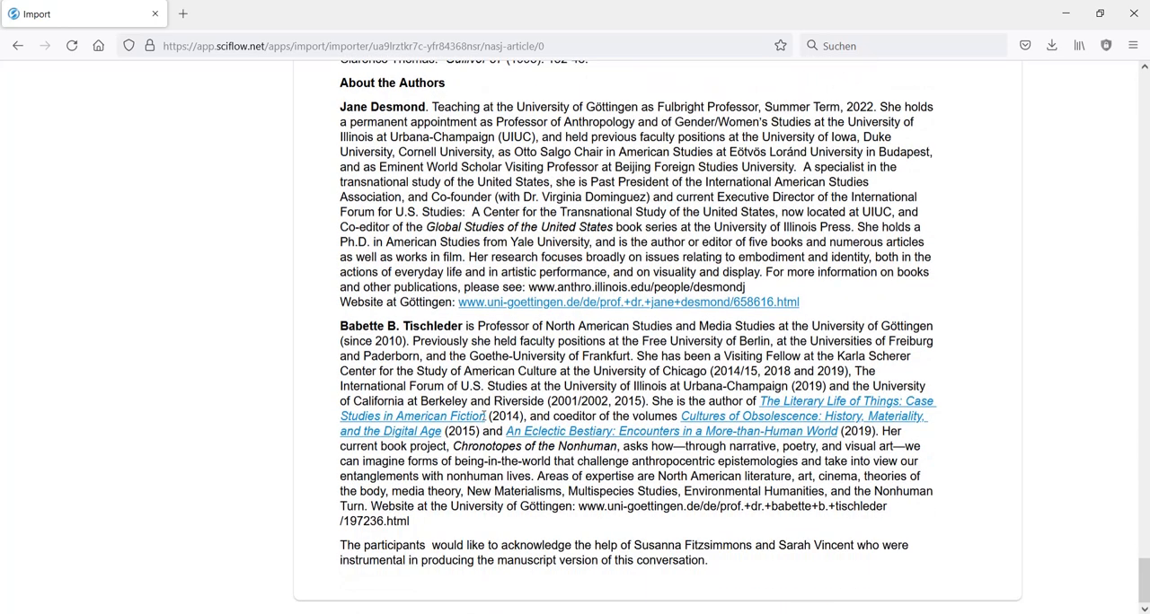
scroll(811, 481, "up", 5)
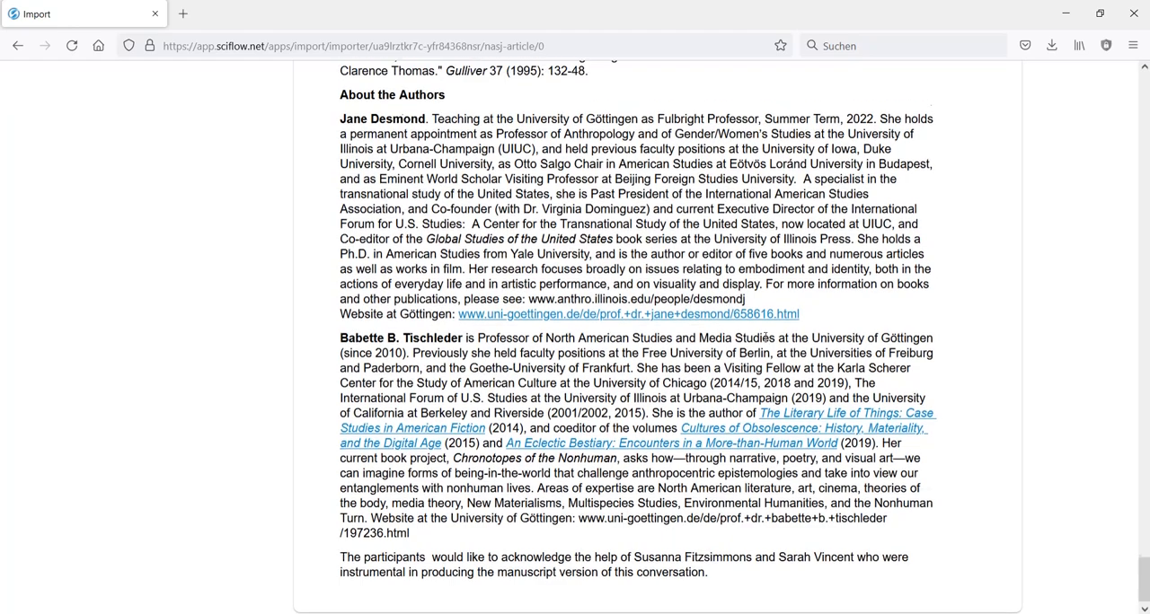
scroll(764, 336, "up", 3)
scroll(766, 335, "down", 8)
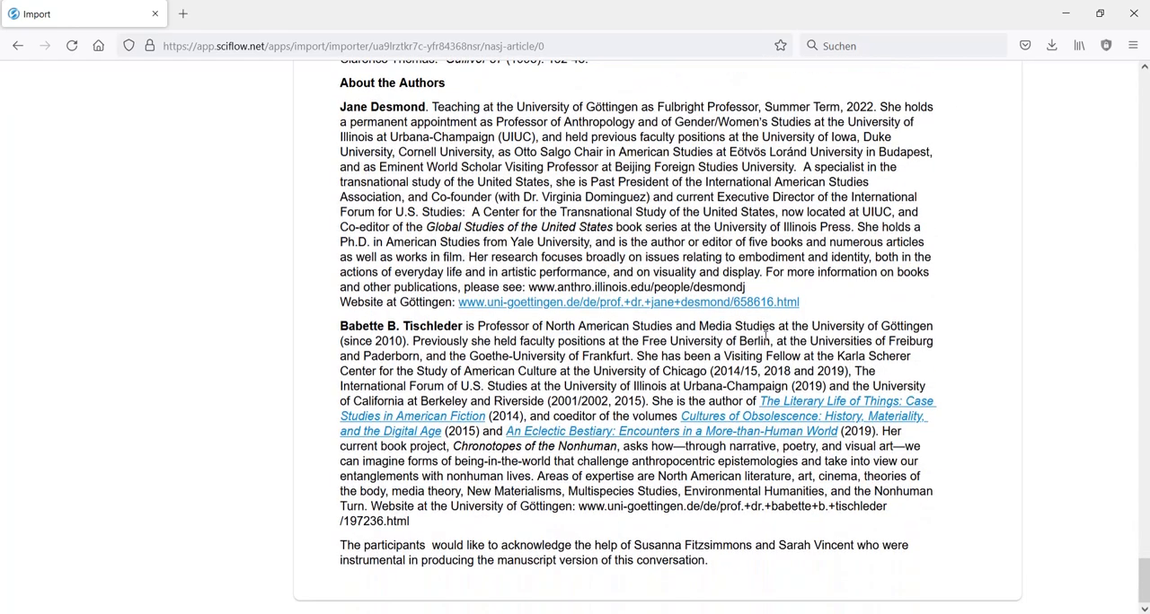
left_click_drag(710, 560, 340, 541)
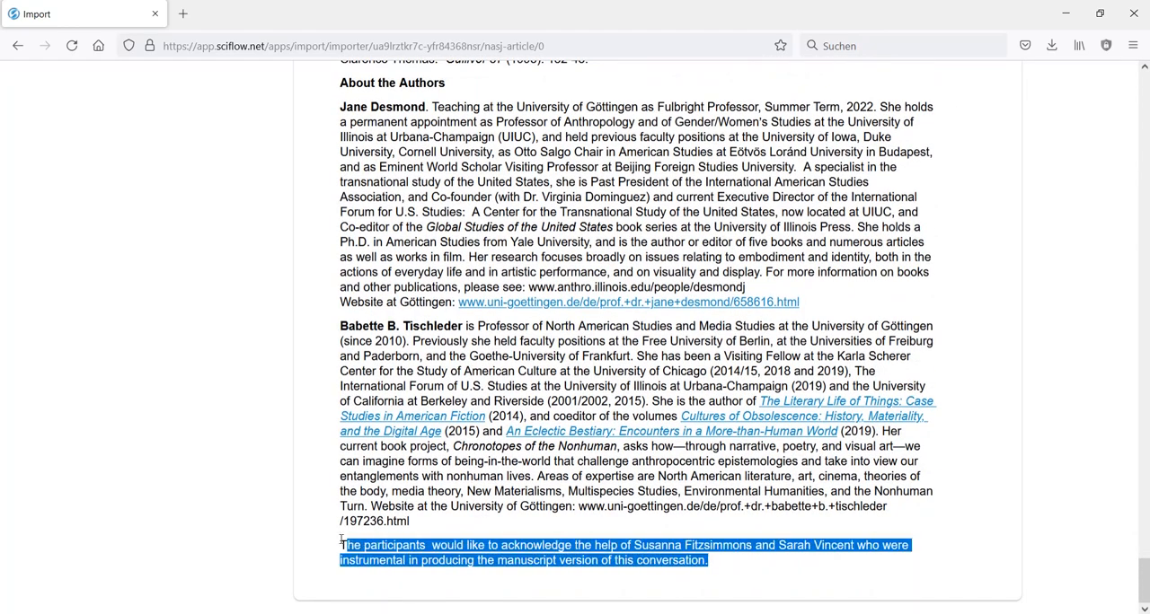
scroll(665, 508, "up", 11)
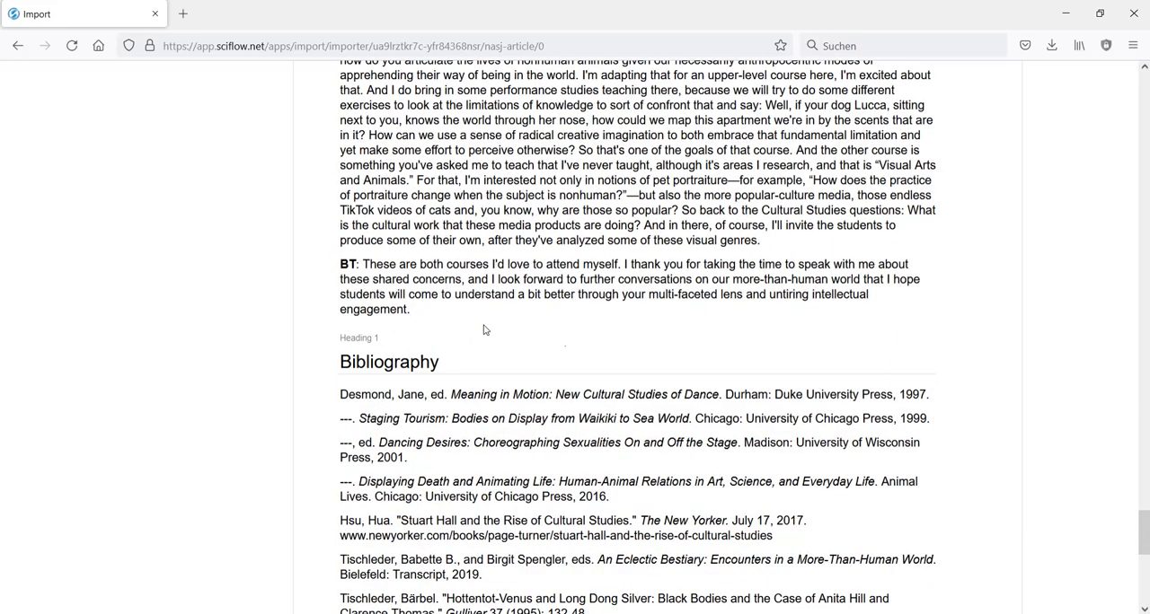
scroll(731, 334, "up", 18)
scroll(803, 328, "up", 20)
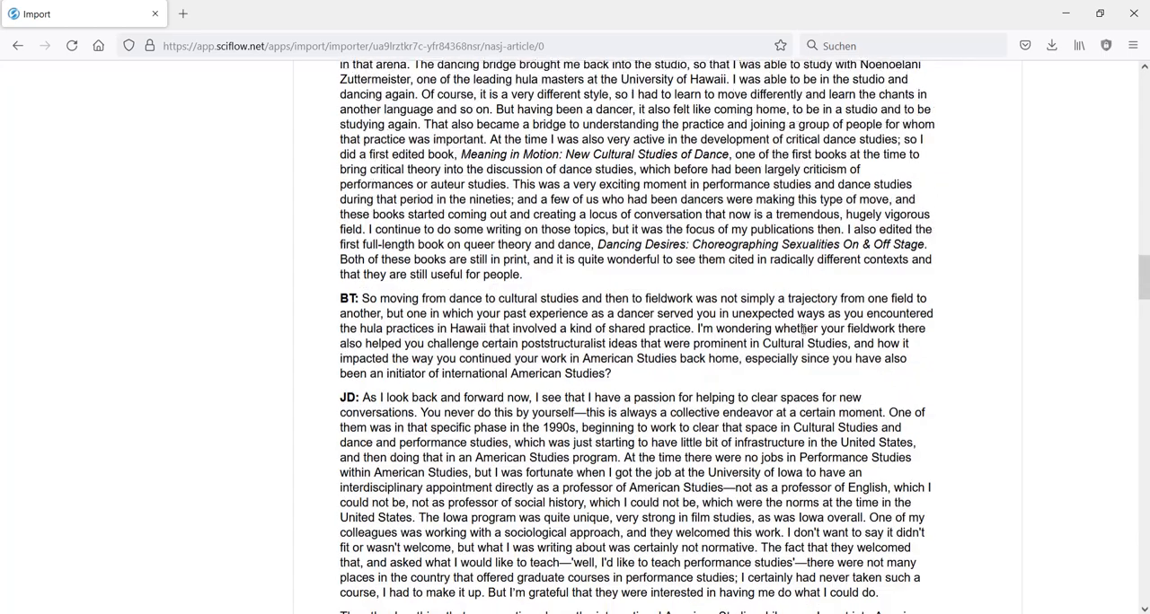
scroll(803, 328, "up", 3)
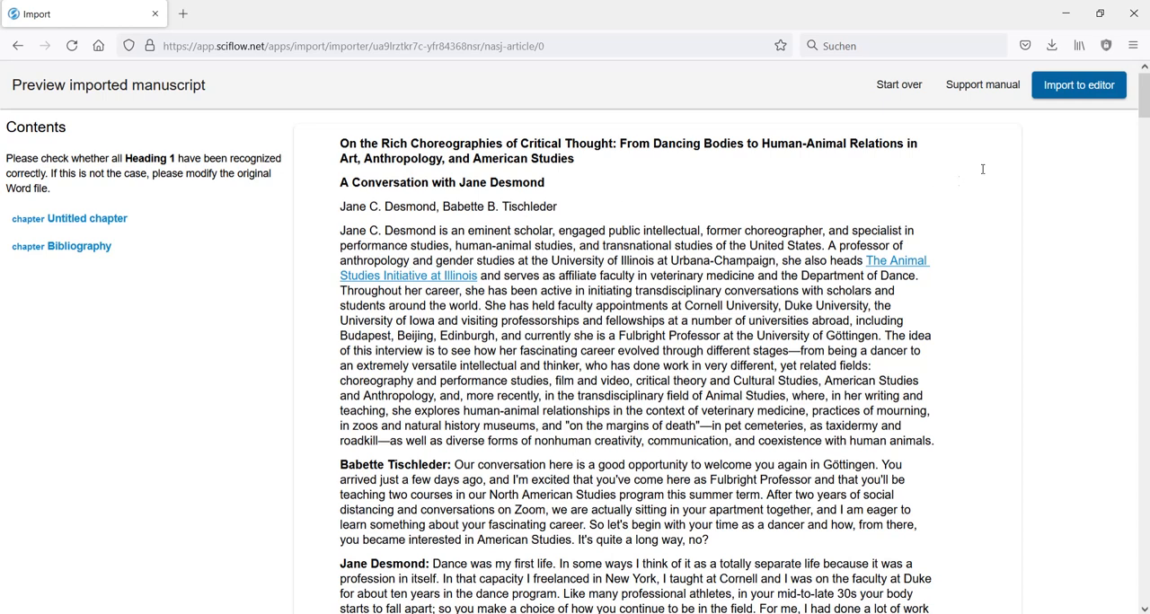
- Import the previewed manuscript to the editor and open the created document in SciFlow
left_click(1062, 97)
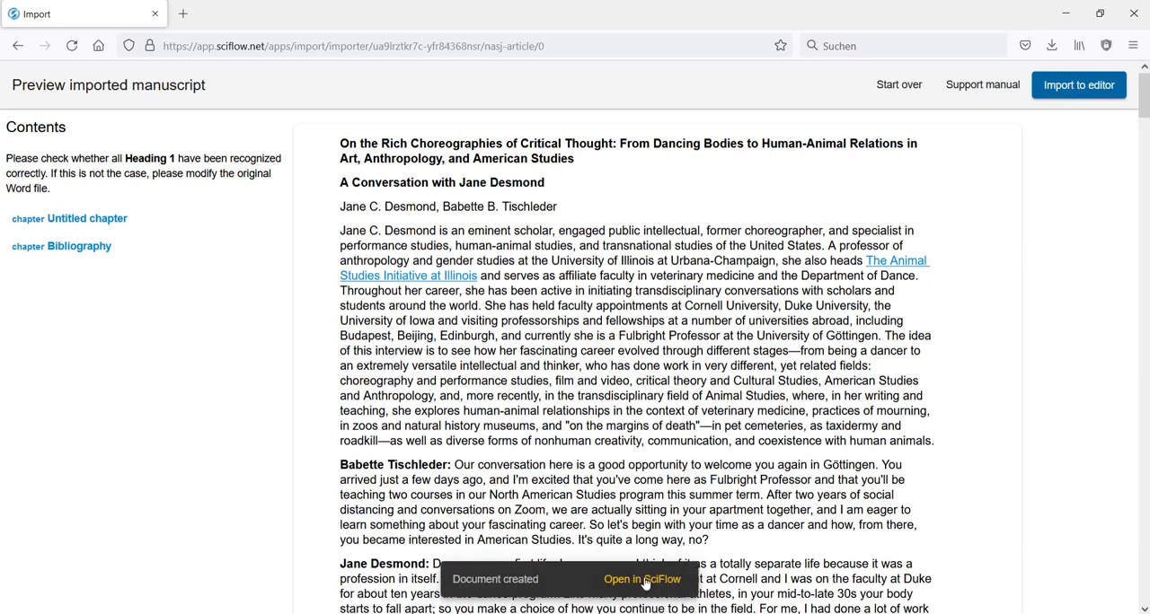
left_click(643, 582)
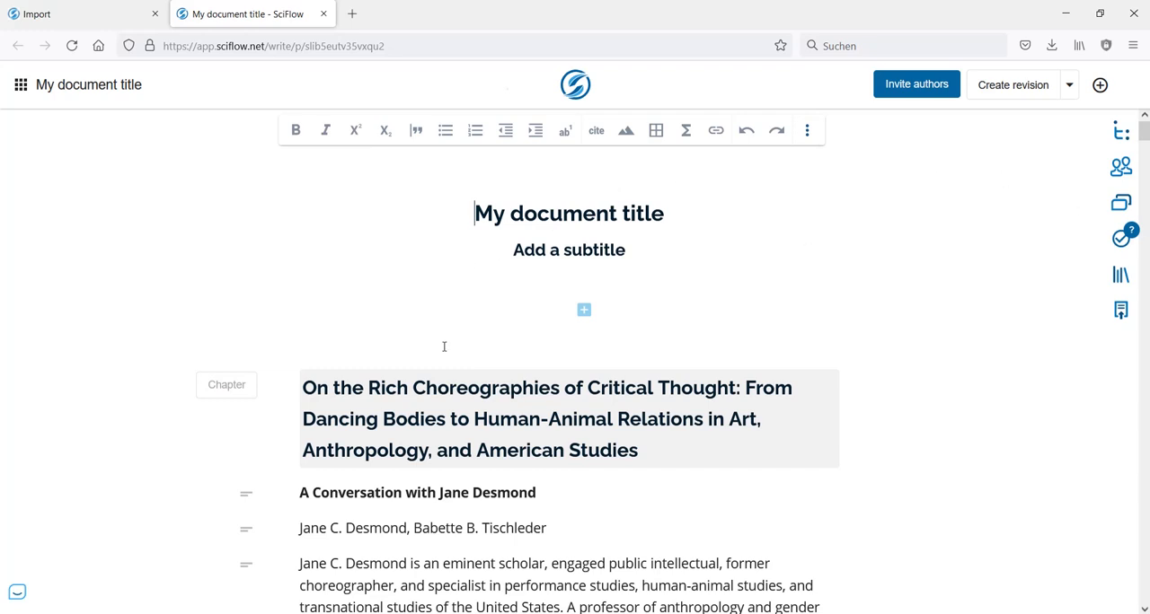
- Look over the imported document along with its authors, publishing template and document outline
scroll(443, 347, "down", 4)
scroll(517, 221, "up", 4)
mouse_move(1146, 133)
left_mouse_down()
mouse_move(1142, 386)
mouse_move(1122, 552)
mouse_move(1127, 125)
left_mouse_up()
left_click(1114, 173)
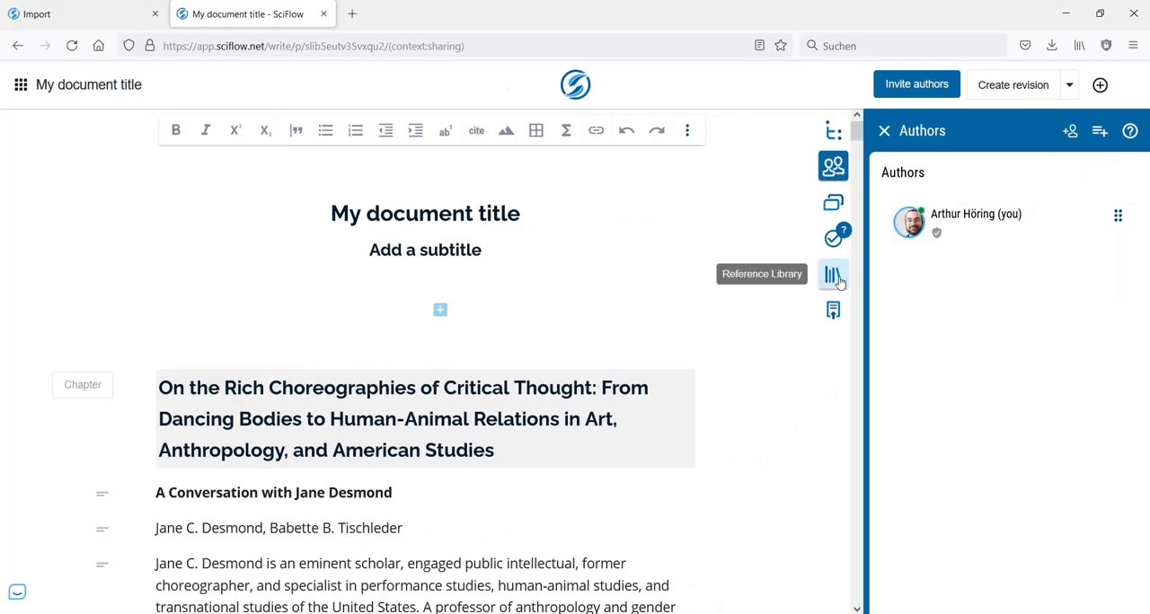
left_click(836, 313)
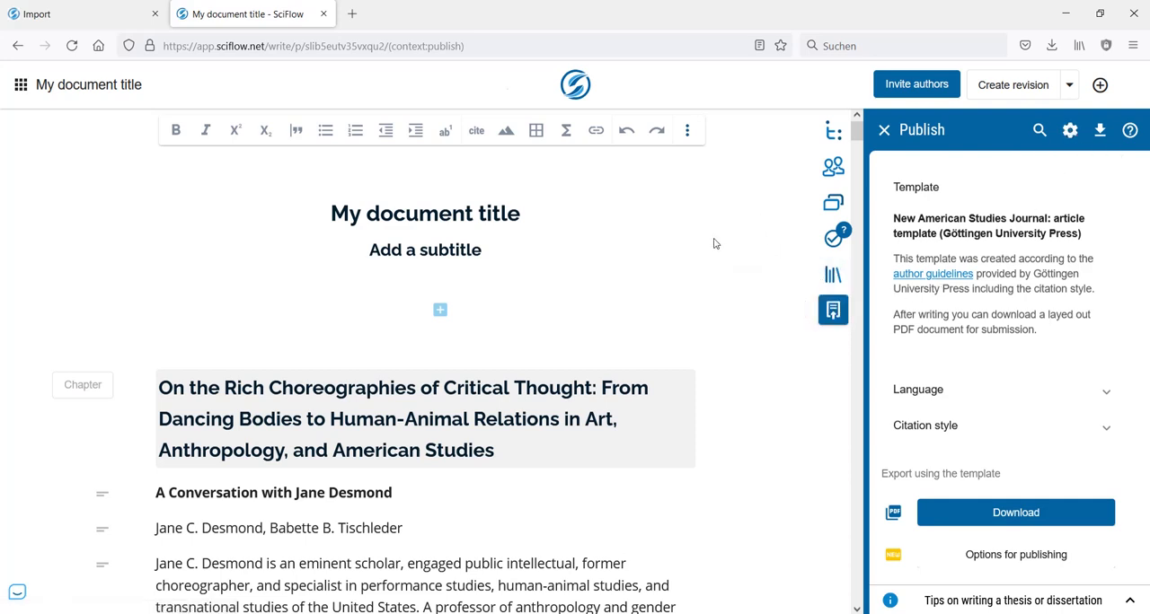
left_click(833, 131)
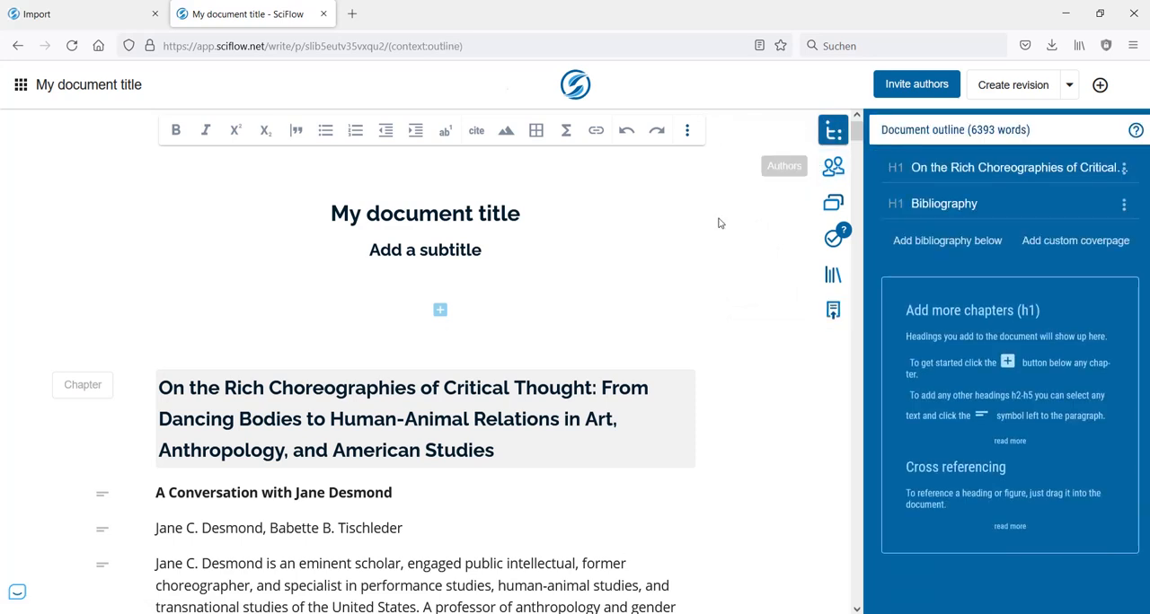
left_click(831, 133)
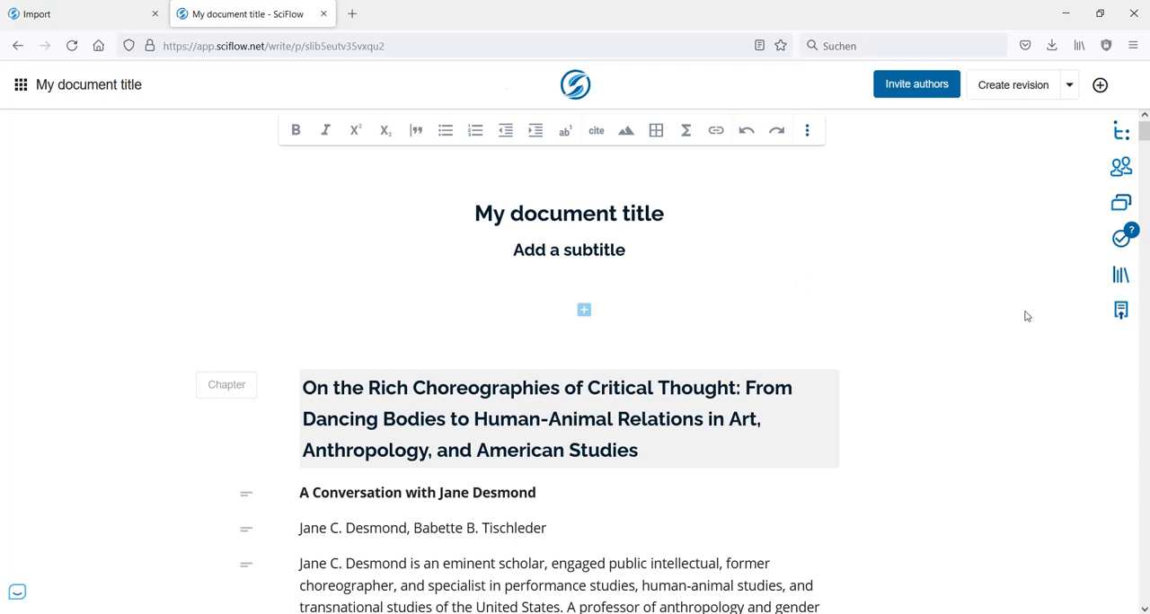
- Export the document as a PDF using the New American Studies Journal article template
left_click(1119, 315)
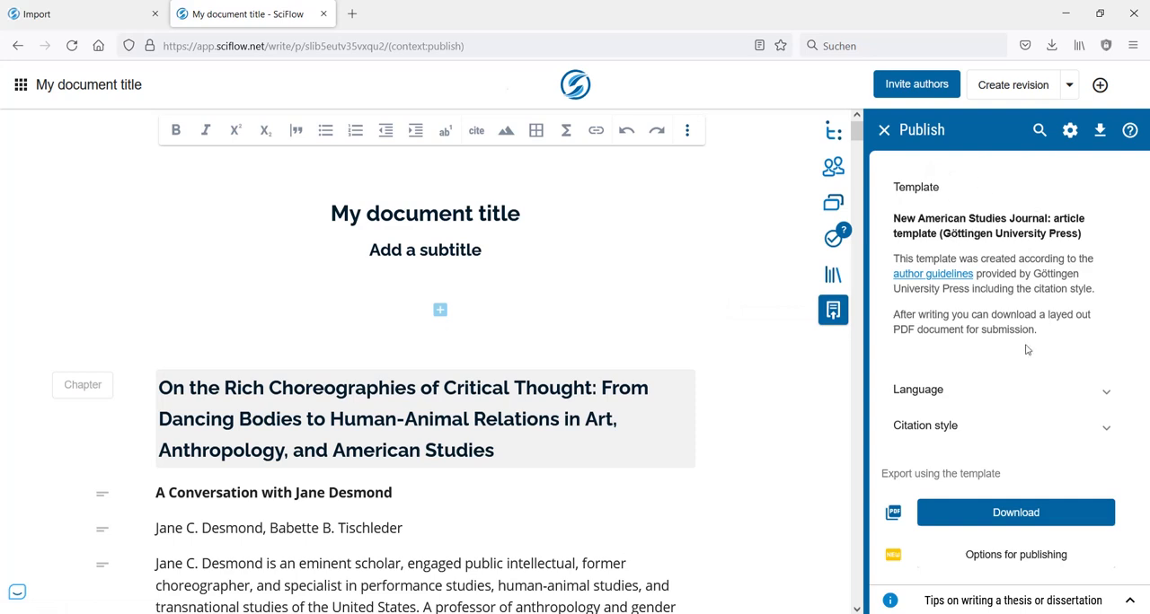
left_click(1013, 514)
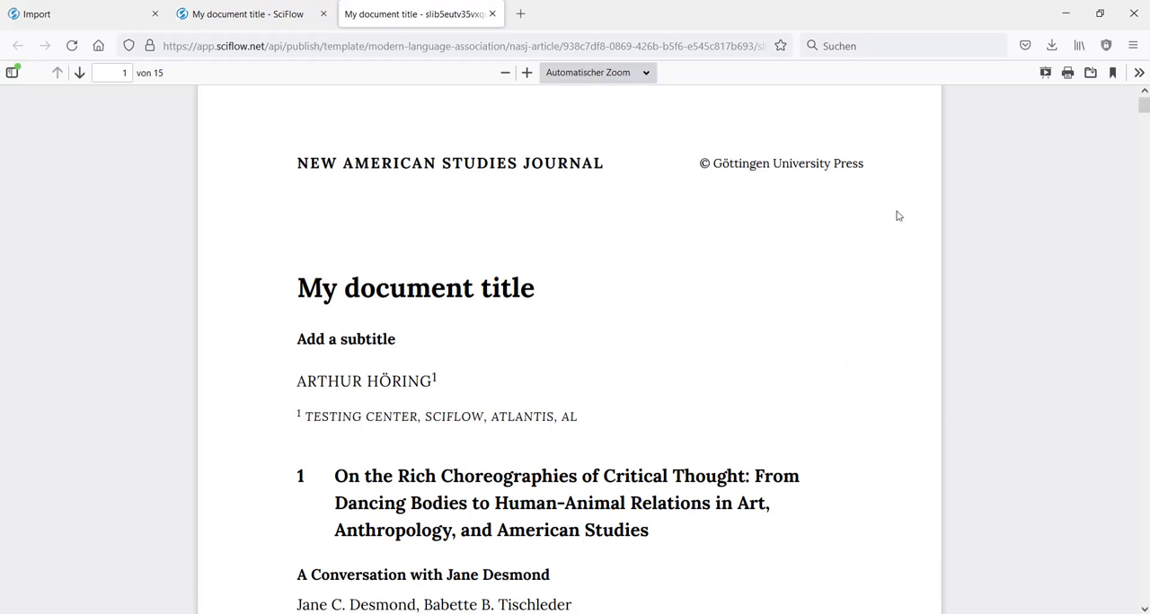
- Inspect the exported PDF at 100 % zoom, examining the title area, the authors line and the Bibliography section
key("ctrl+minus")
key("ctrl+minus")
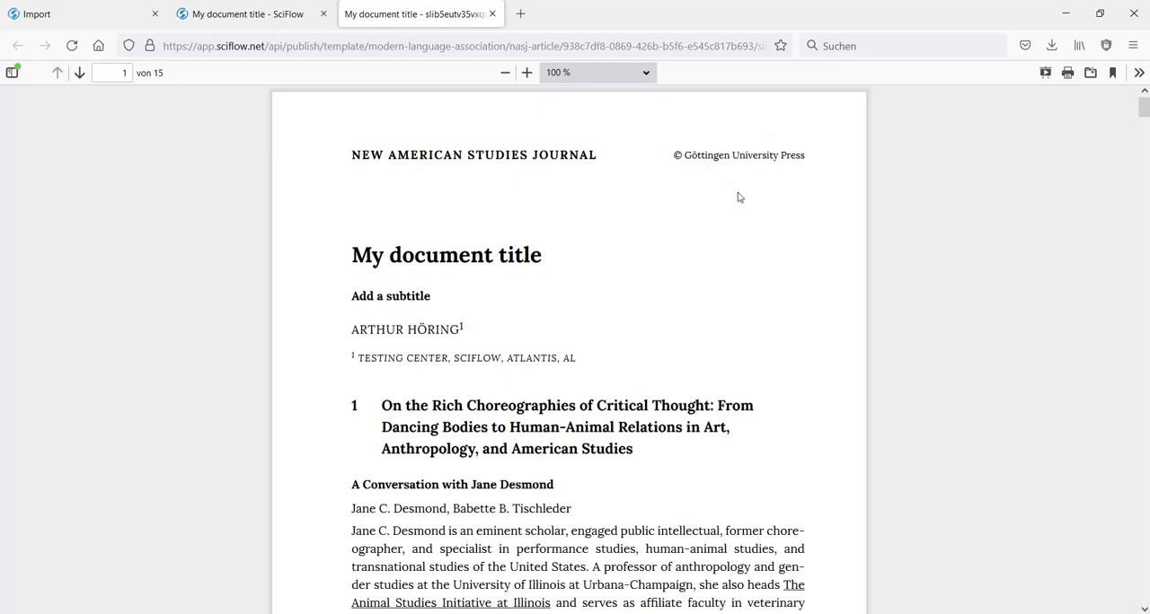
scroll(760, 171, "down", 1)
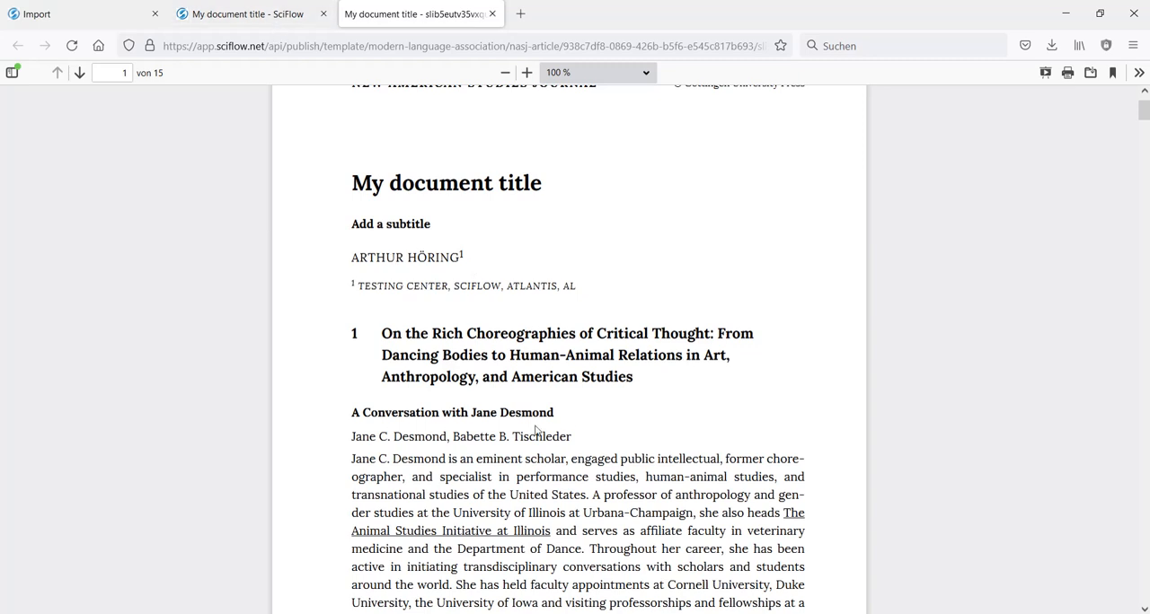
left_click_drag(575, 440, 431, 416)
left_click_drag(350, 436, 583, 442)
left_click_drag(1143, 112, 1087, 521)
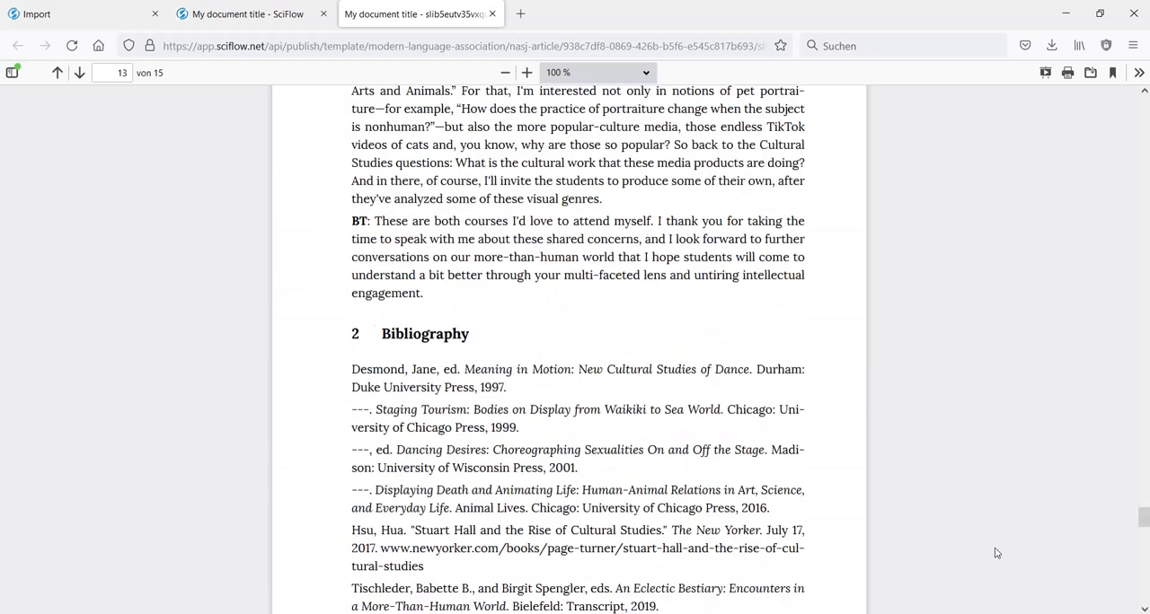
left_click_drag(1140, 527, 1099, 133)
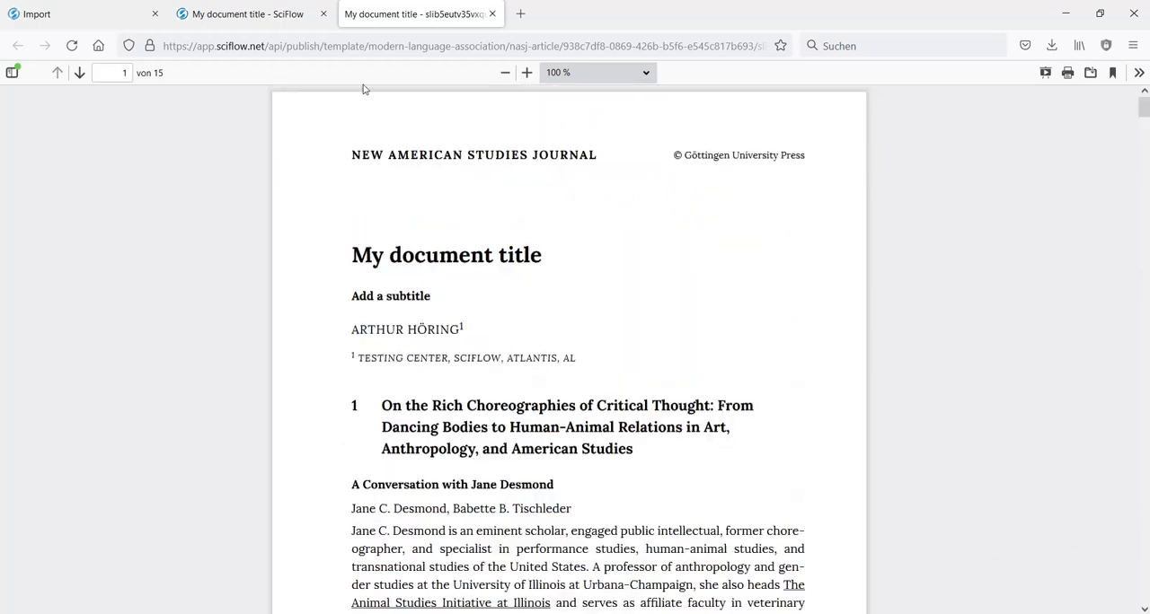
- In the SciFlow editor, move the full chapter heading beginning "On the Rich Choreographies of Critical Thought" into the document title, replacing the placeholder
left_click(278, 15)
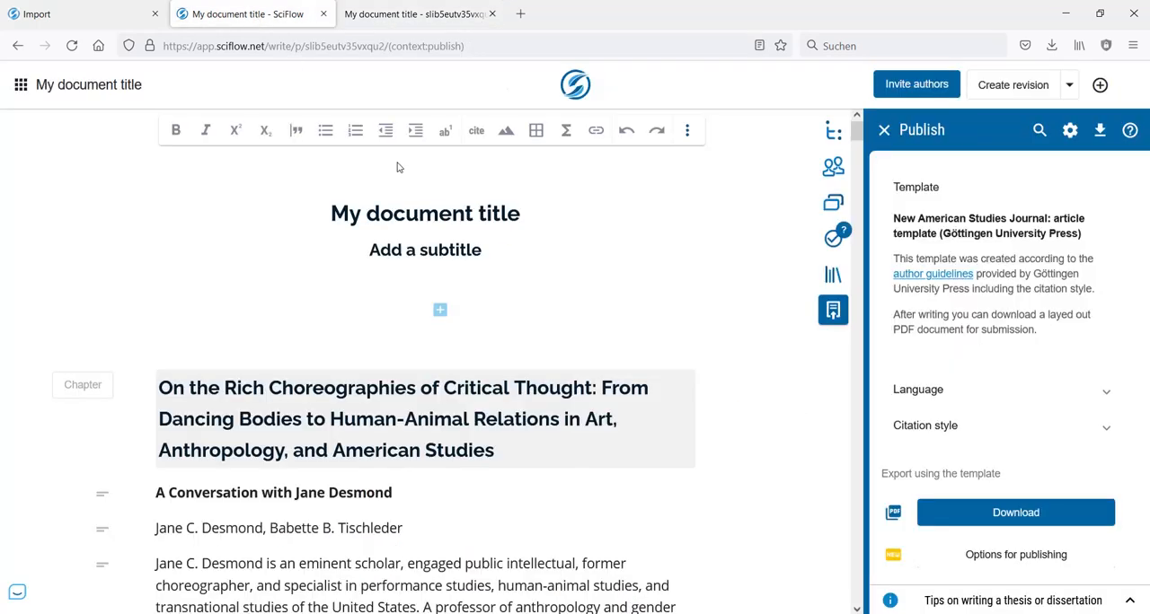
left_click(409, 14)
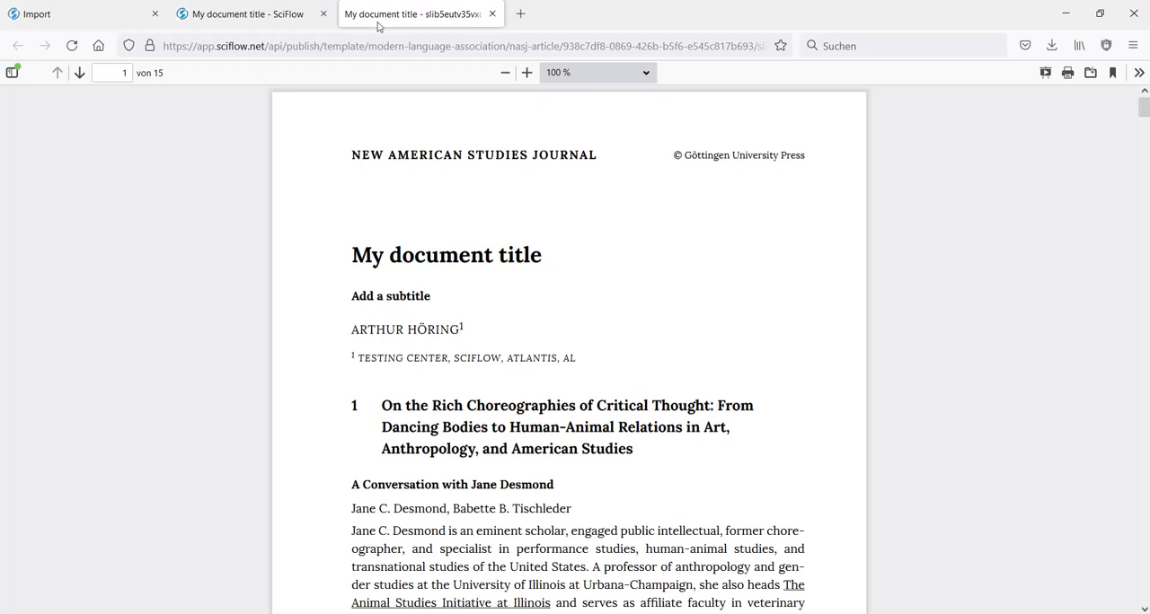
left_click(264, 15)
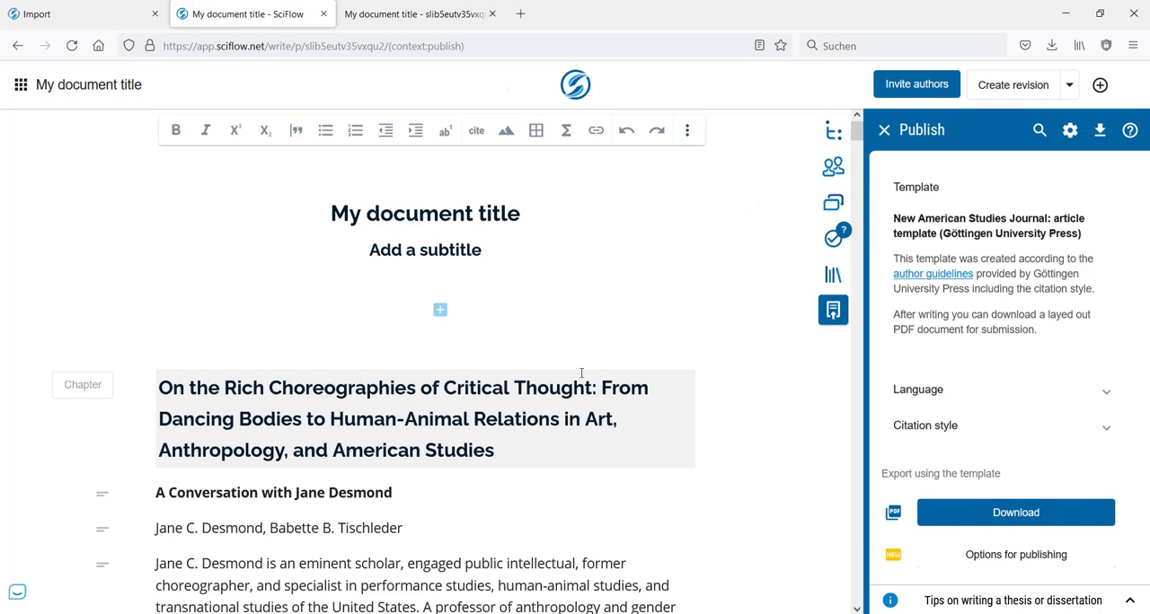
left_click_drag(535, 460, 163, 388)
key("ctrl+c")
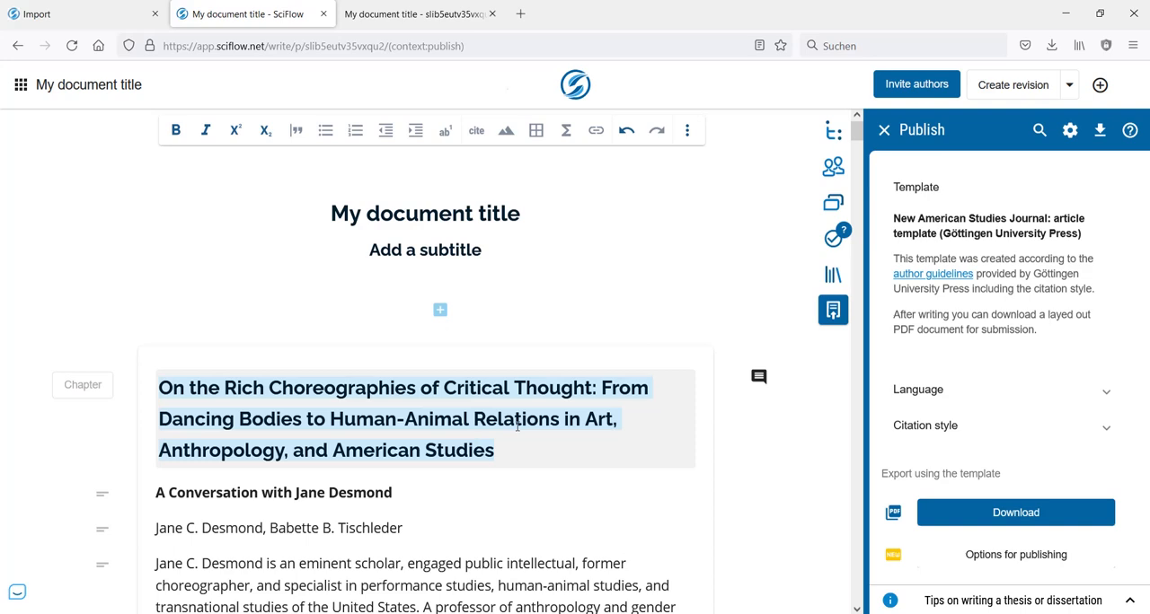
key("BackSpace")
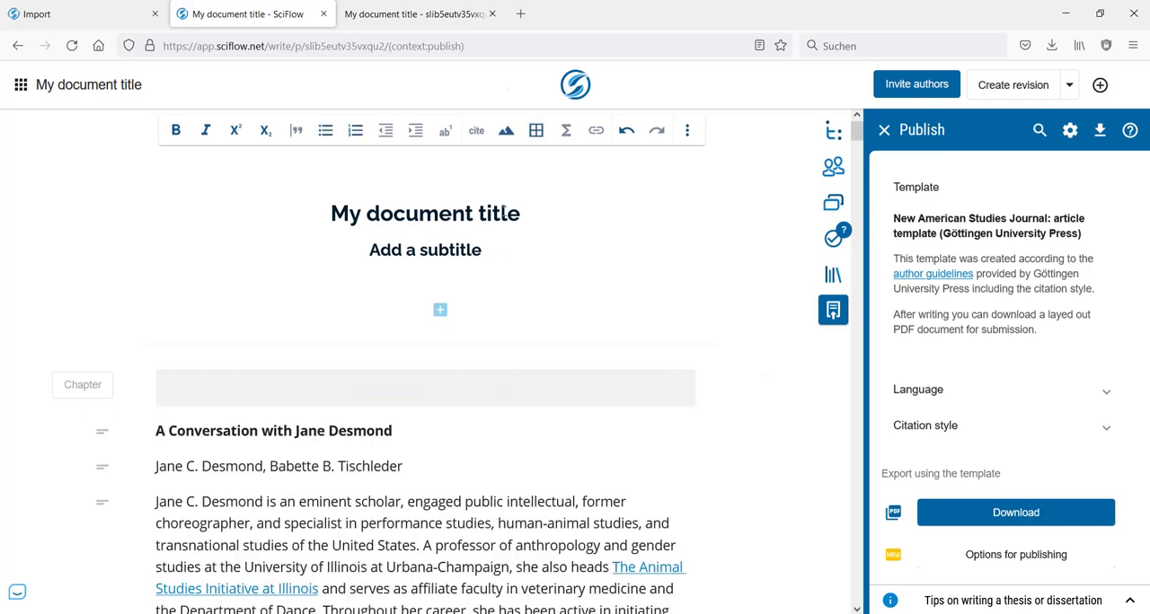
double_click(506, 212)
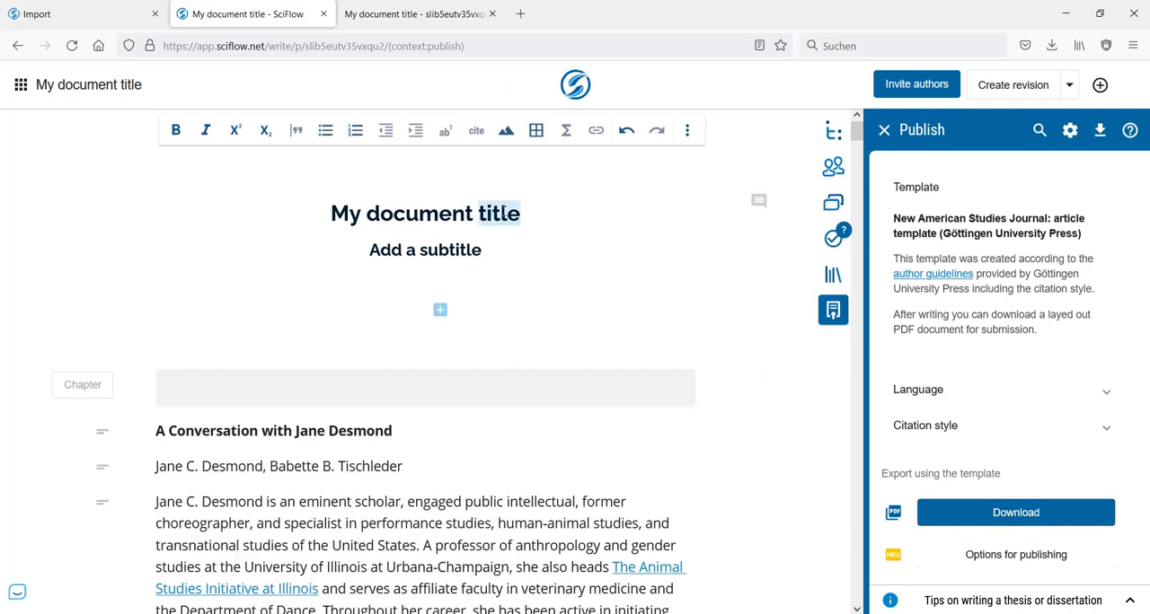
triple_click(506, 213)
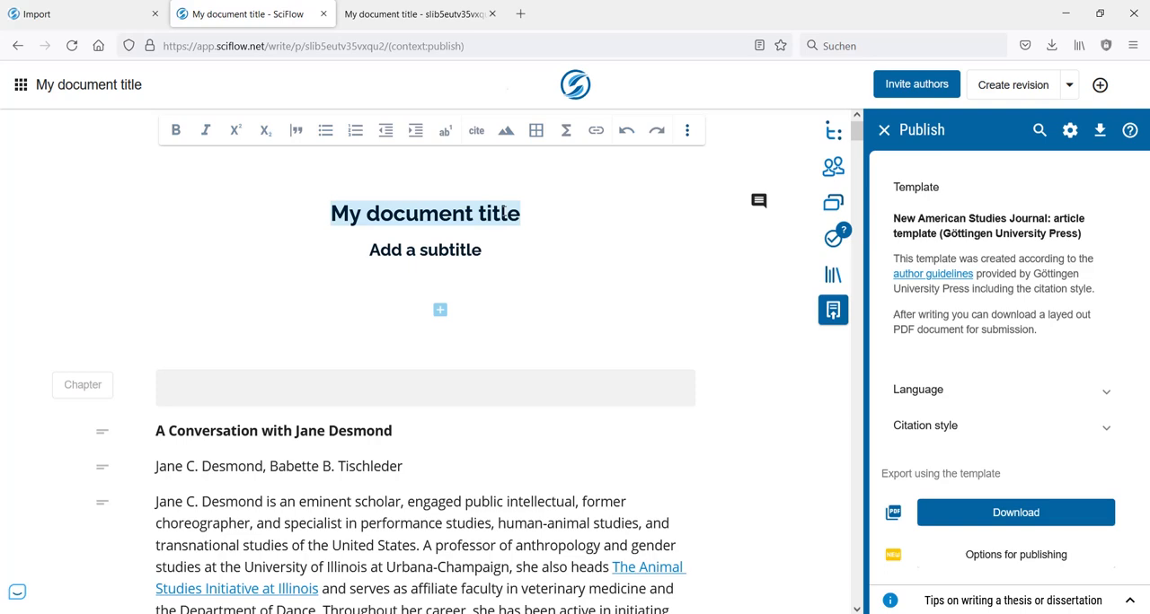
key("ctrl+v")
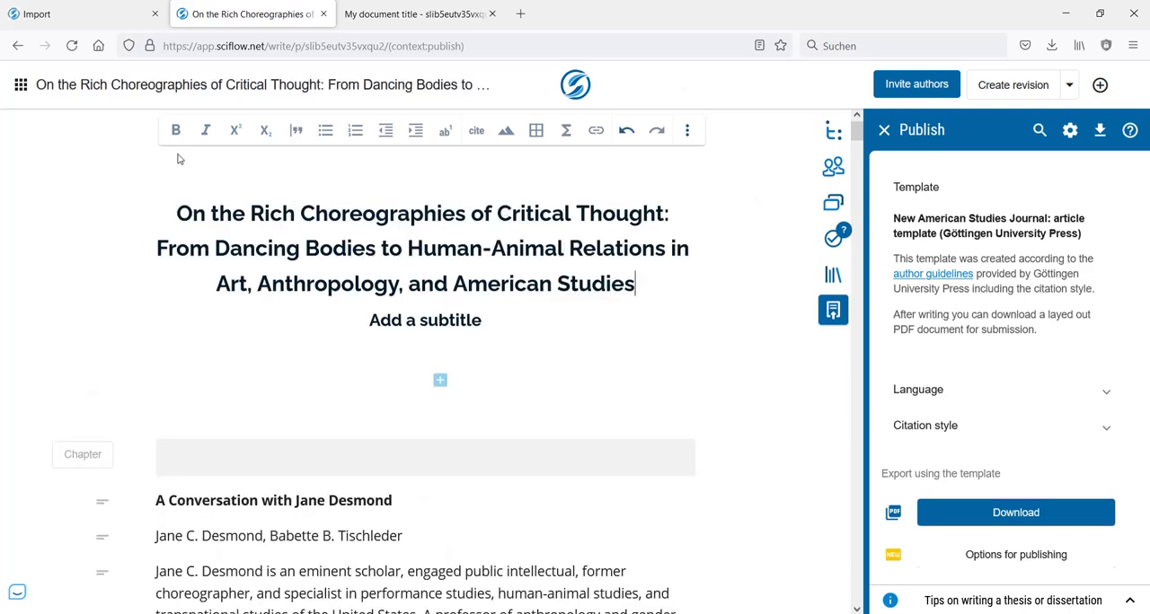
- Move the bold "A Conversation with" line from the chapter body into the document subtitle, replacing the placeholder text
triple_click(388, 501)
key("ctrl+c")
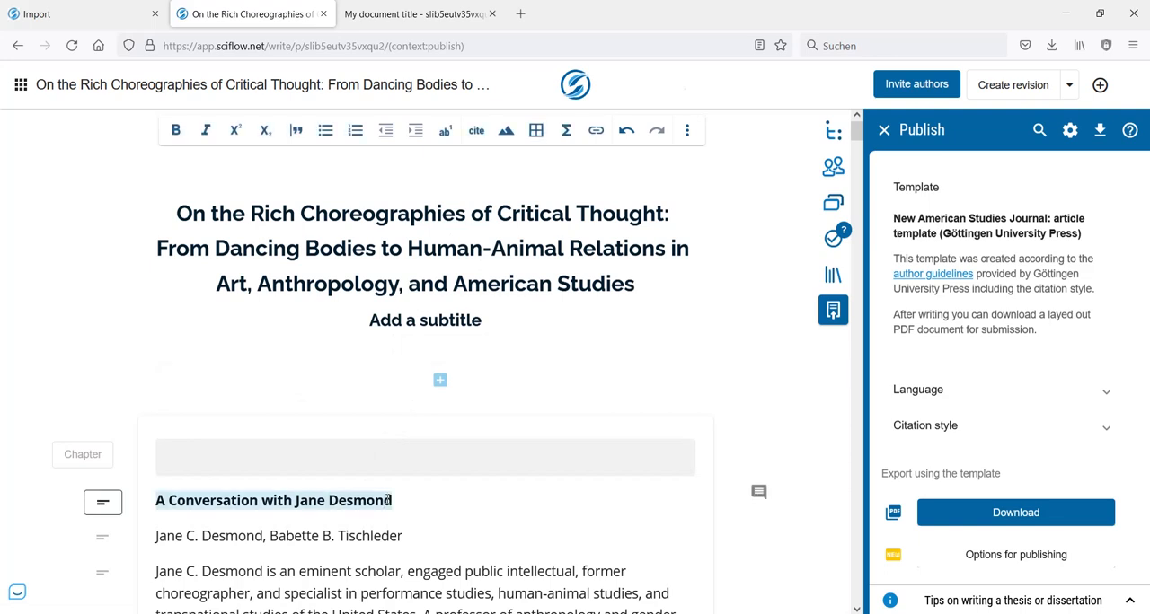
key("BackSpace")
left_click(438, 320)
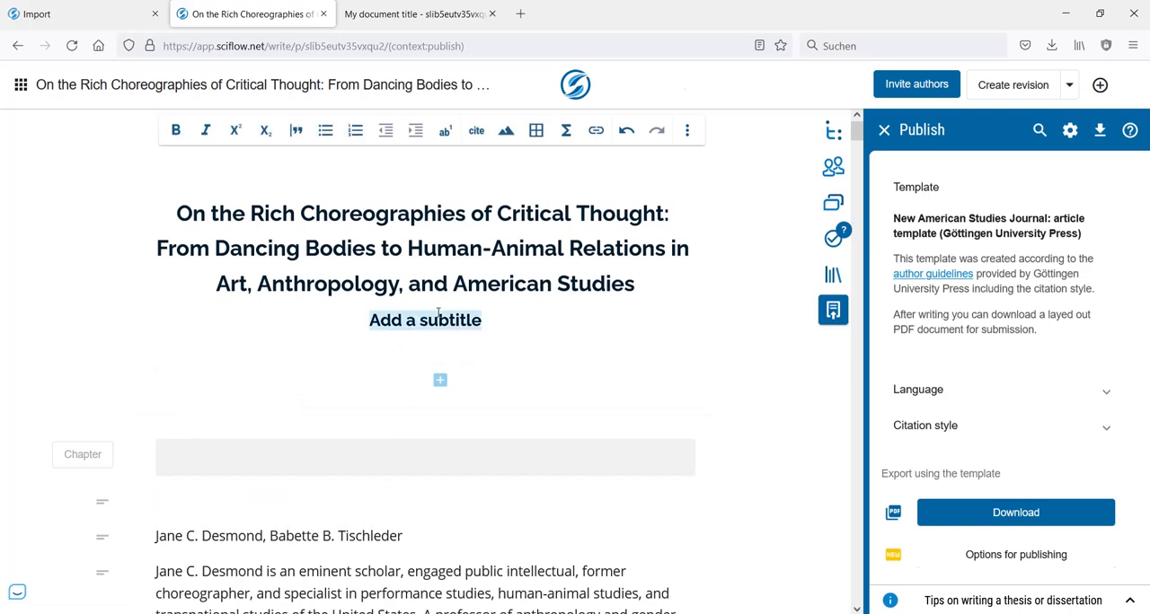
key("ctrl+v")
- Remove the authors' names line and the empty paragraph above it from the start of the first chapter
scroll(397, 338, "down", 2)
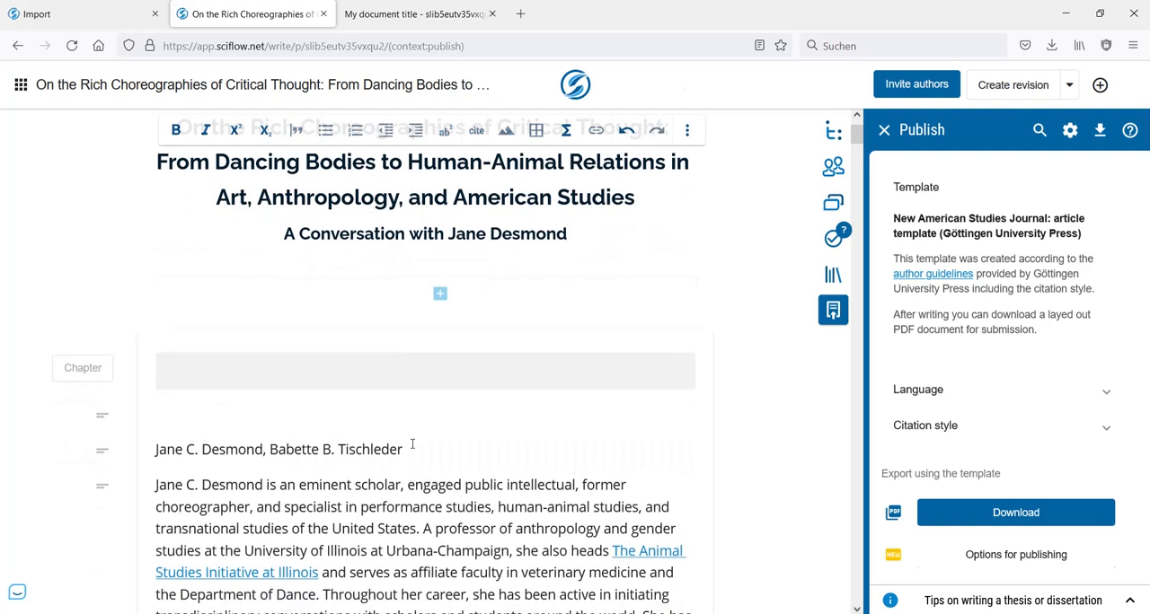
left_click_drag(406, 447, 160, 441)
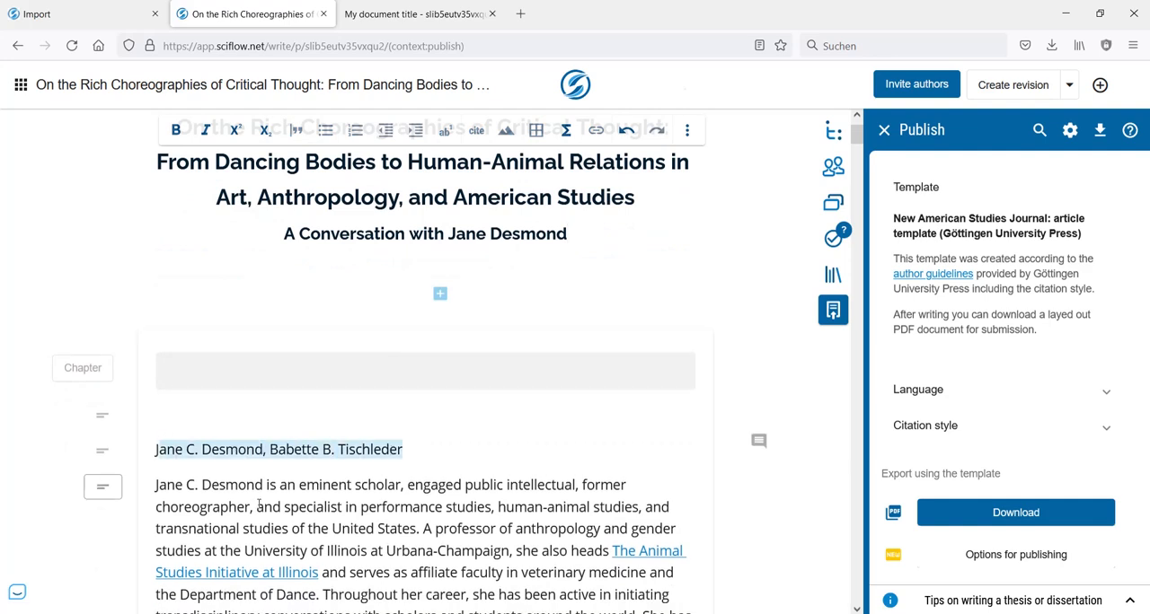
key("ctrl+x")
key("BackSpace")
key("BackSpace")
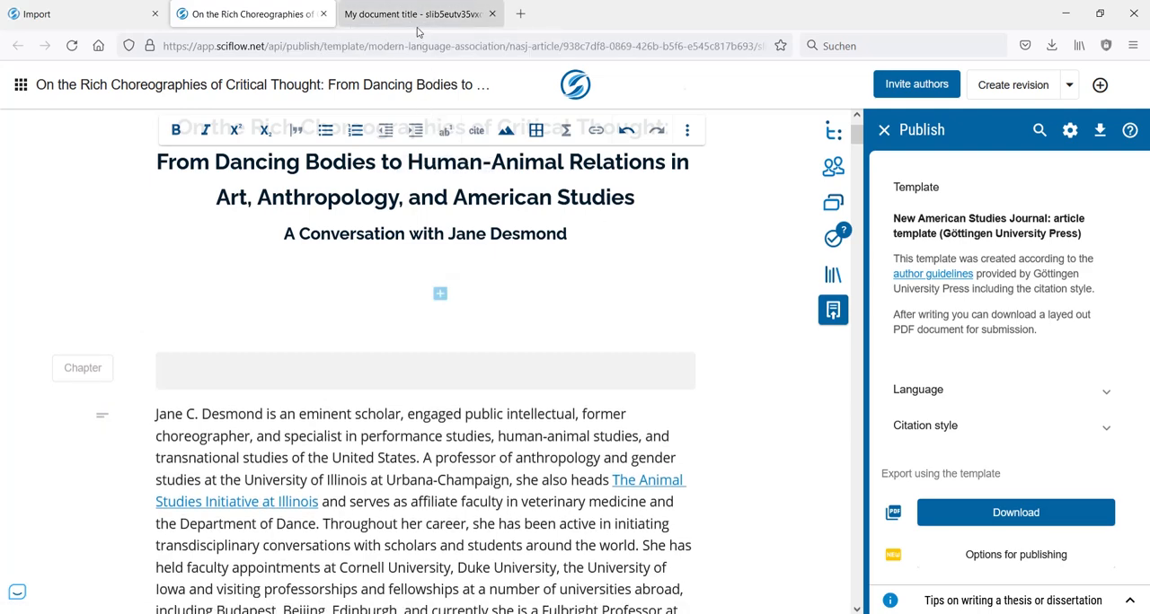
- Reload the exported PDF and check the title, subtitle and introductory paragraph on its first page
left_click(418, 27)
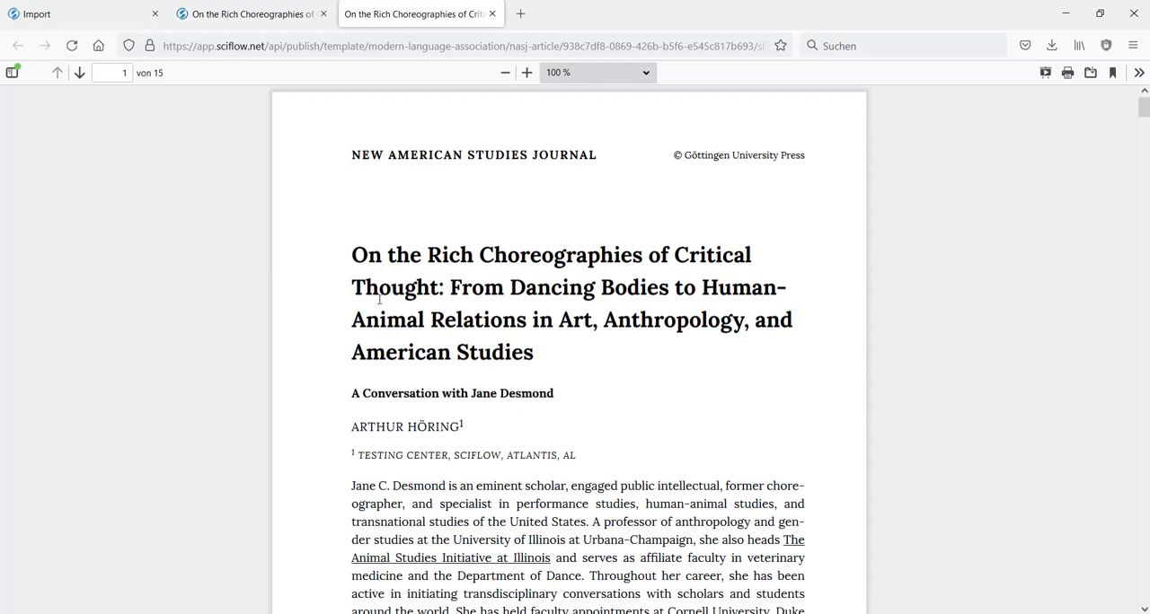
scroll(574, 286, "down", 3)
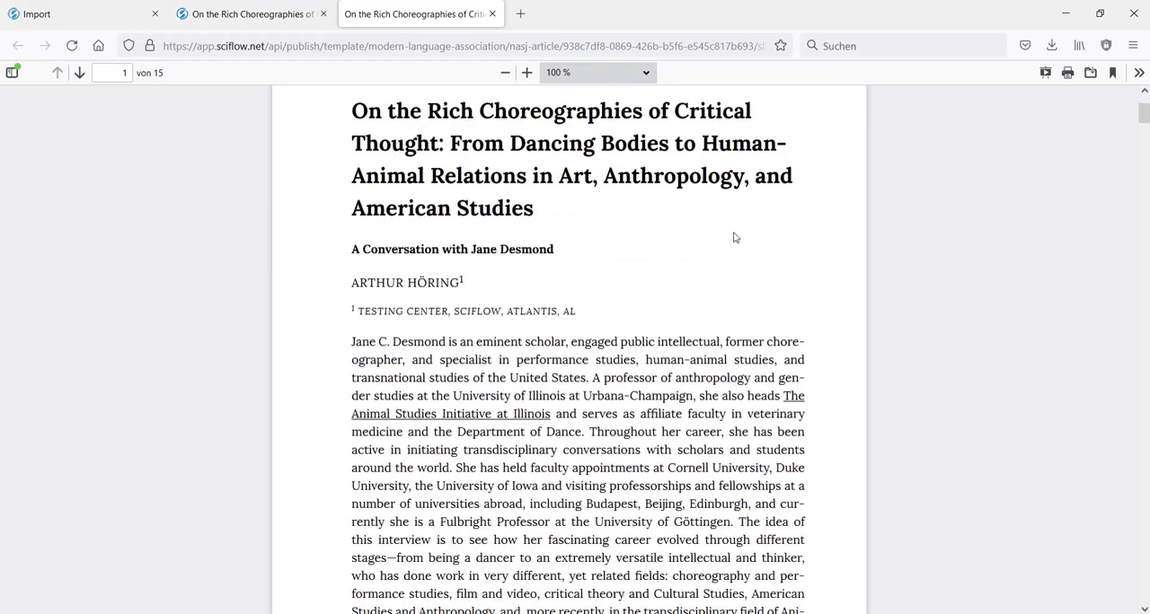
scroll(702, 213, "down", 4)
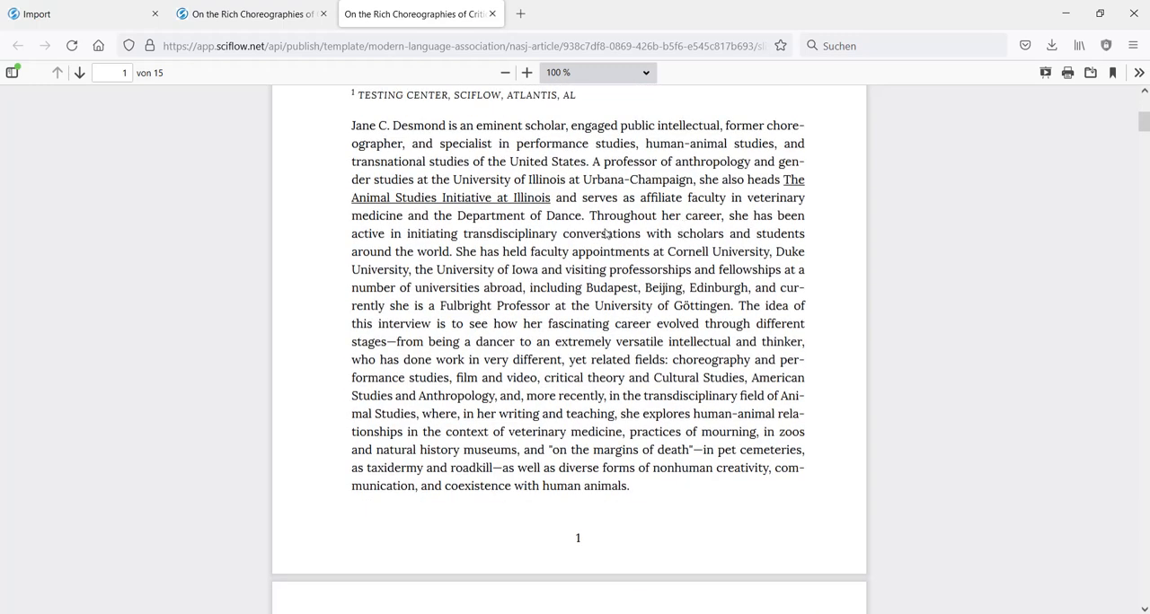
scroll(611, 231, "down", 4)
scroll(392, 197, "up", 5)
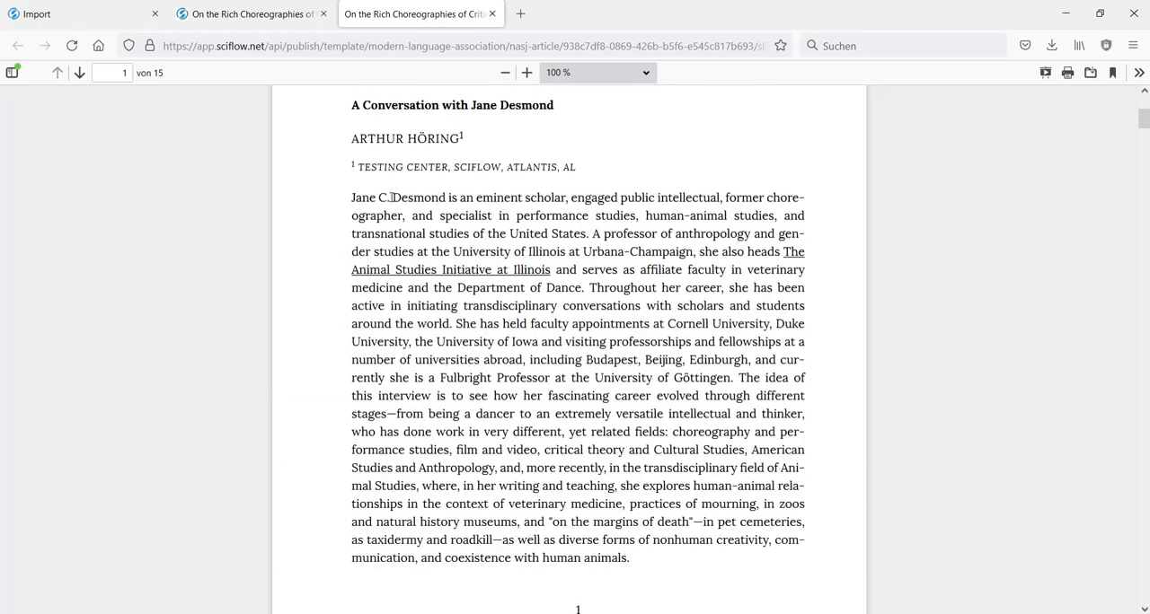
- Back in the editor, add a new chapter directly below the subtitle and set its type to Abstract
left_click(274, 16)
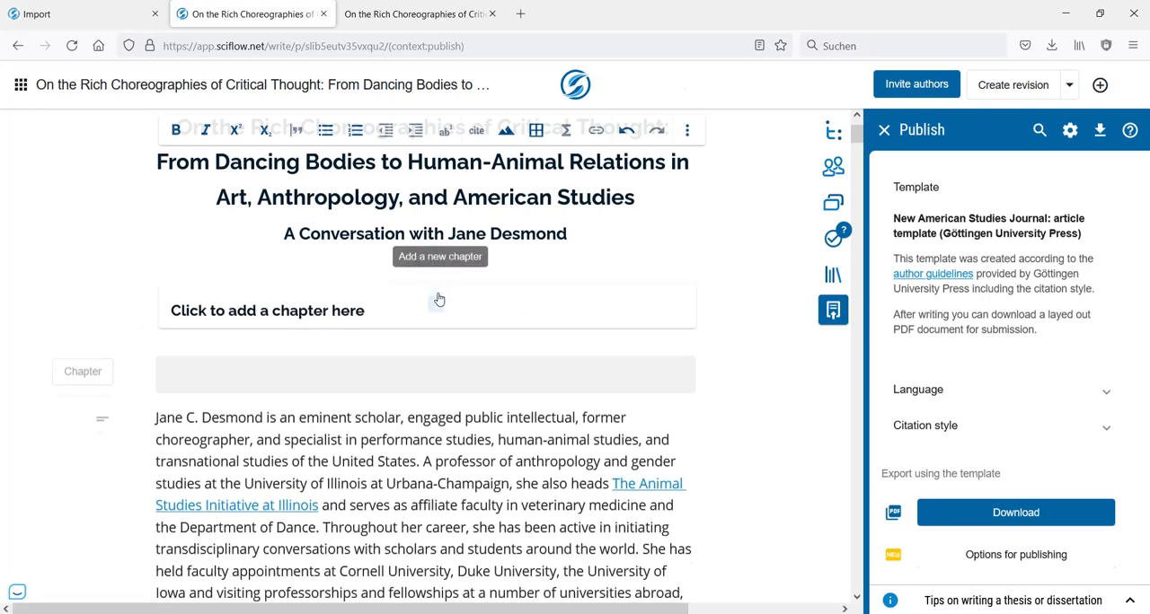
left_click(429, 299)
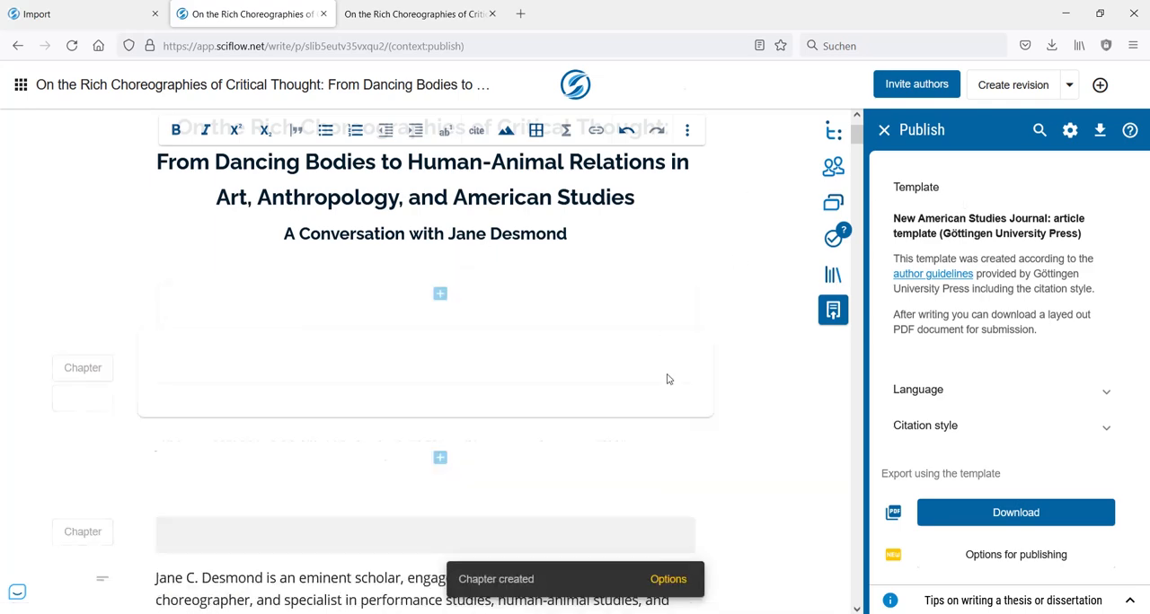
scroll(667, 381, "up", 1)
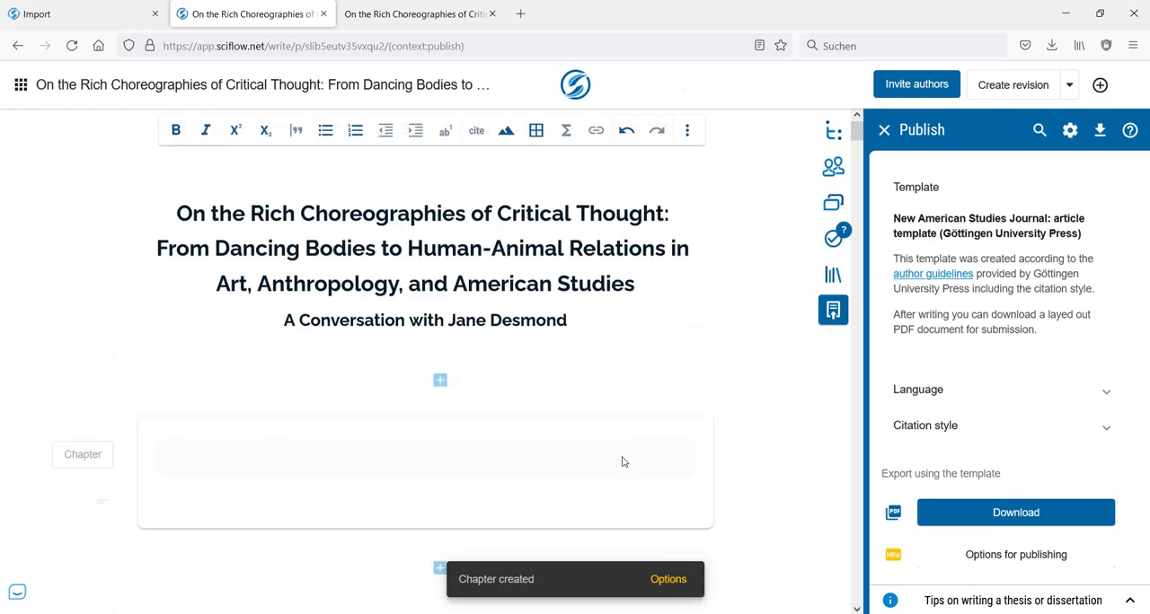
left_click(665, 579)
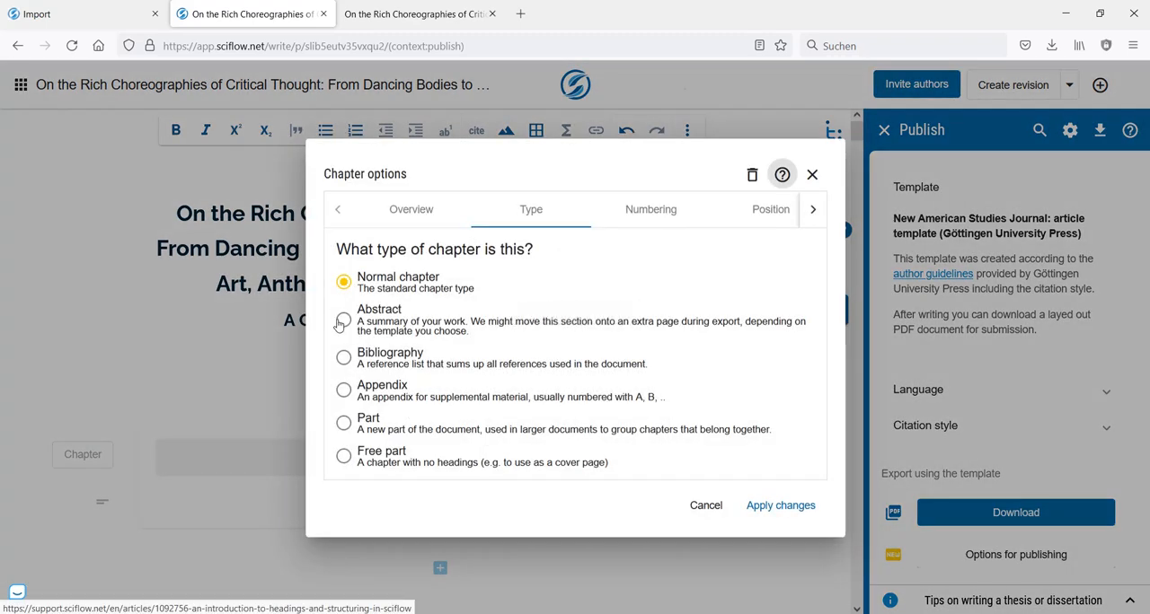
left_click(344, 319)
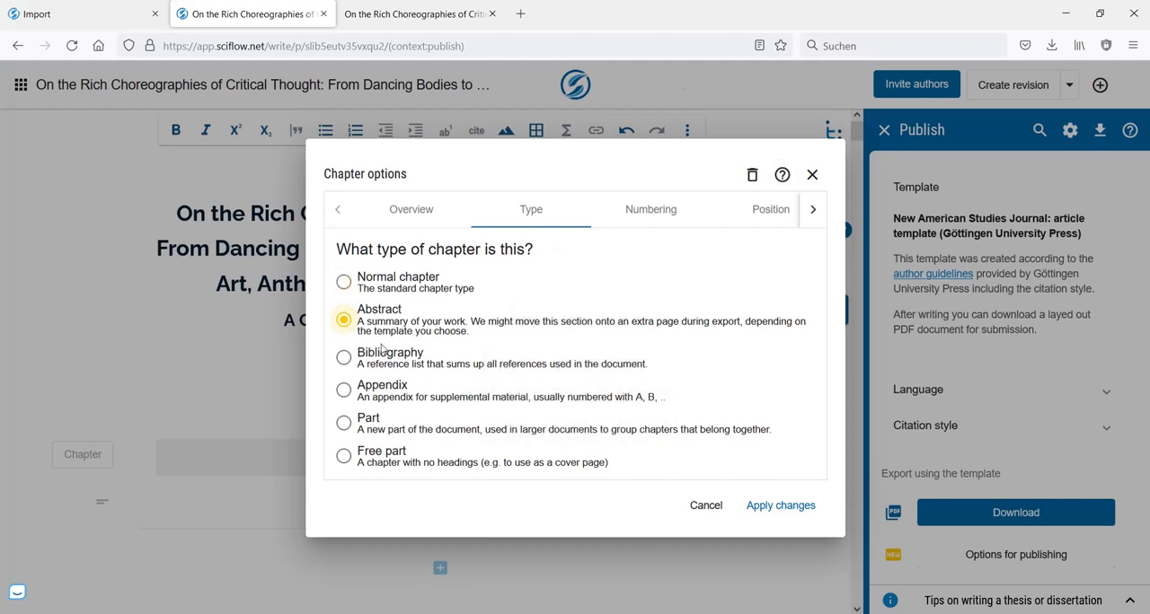
left_click(781, 506)
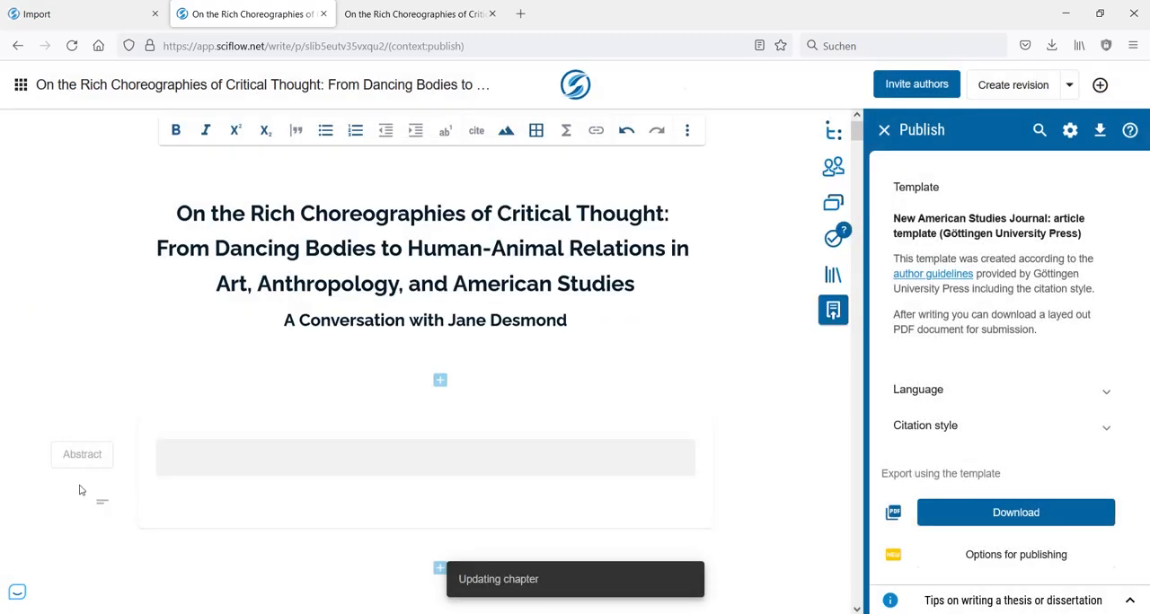
- Cut the introductory biography paragraph from the first chapter and delete the empty line it leaves
scroll(286, 321, "down", 3)
scroll(286, 321, "down", 5)
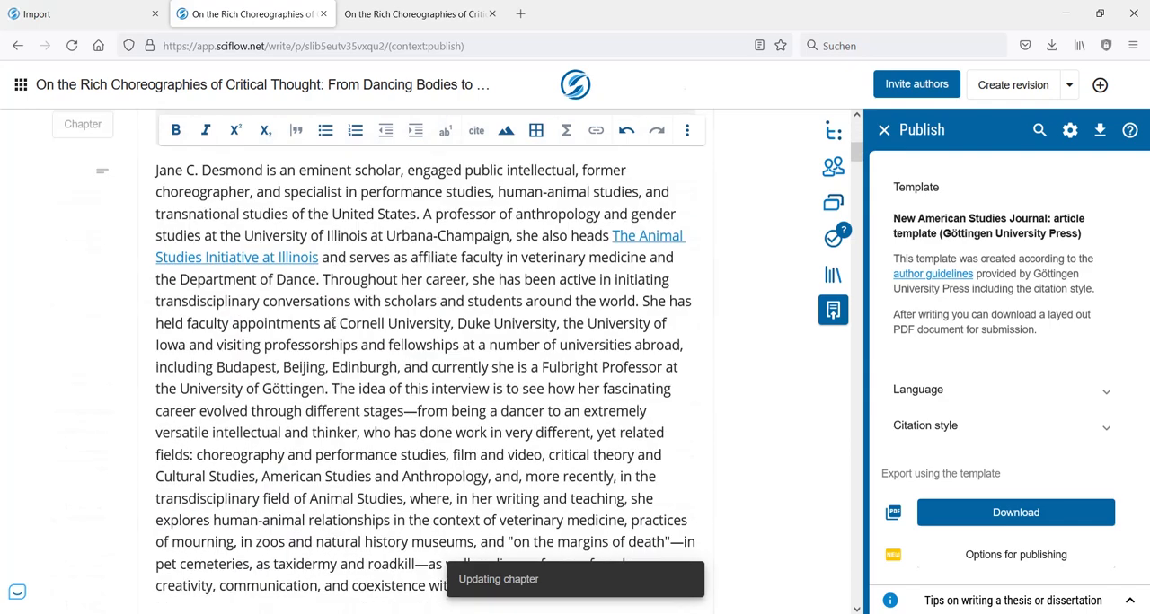
left_click(575, 408)
left_click_drag(575, 409, 158, 257)
scroll(399, 388, "up", 2)
scroll(244, 304, "up", 1)
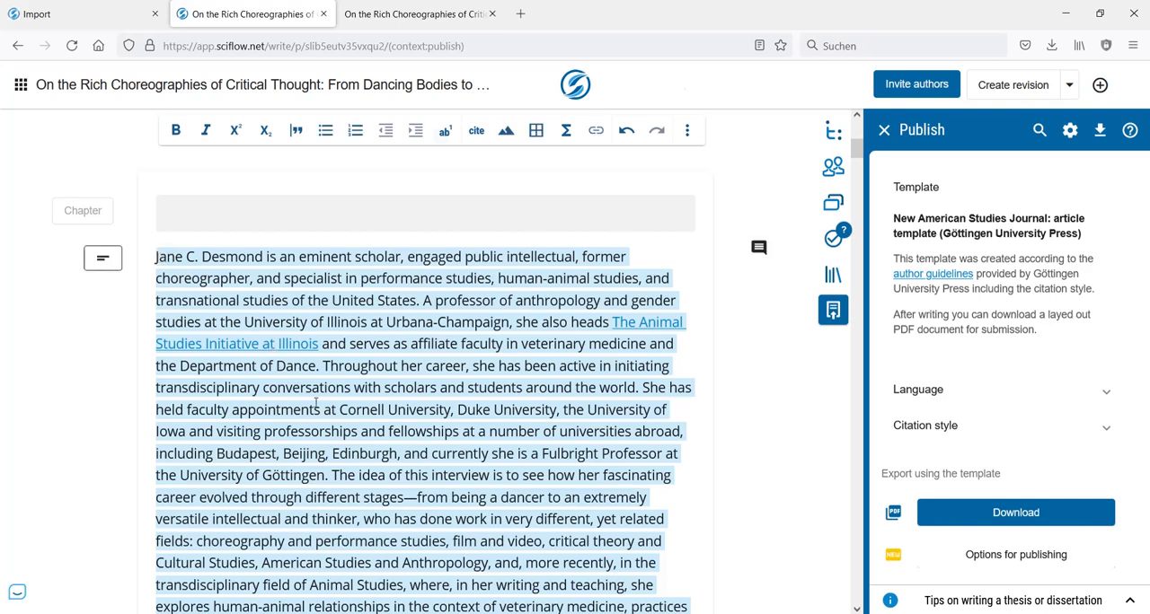
key("BackSpace")
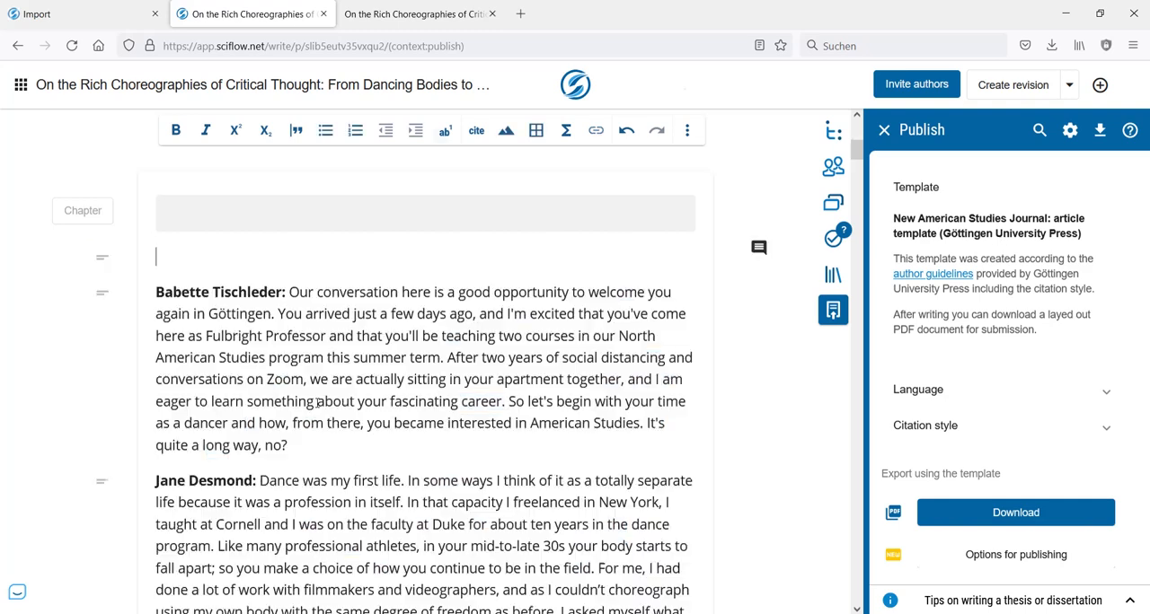
scroll(390, 401, "up", 1)
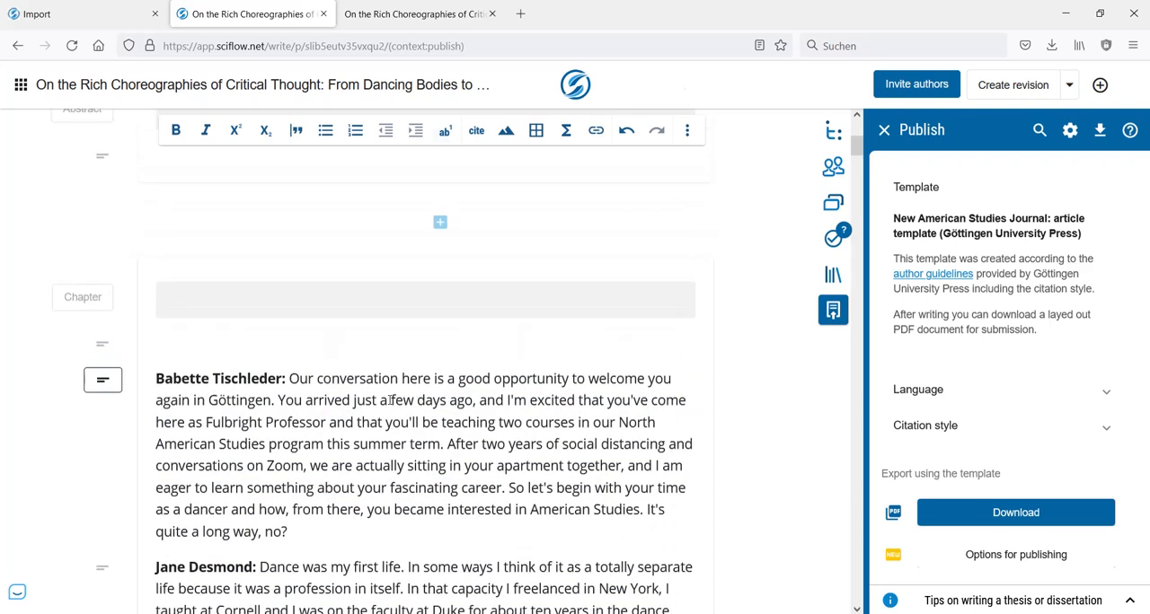
key("BackSpace")
- Paste the cut introductory paragraph into the body of the Abstract chapter
scroll(149, 326, "up", 1)
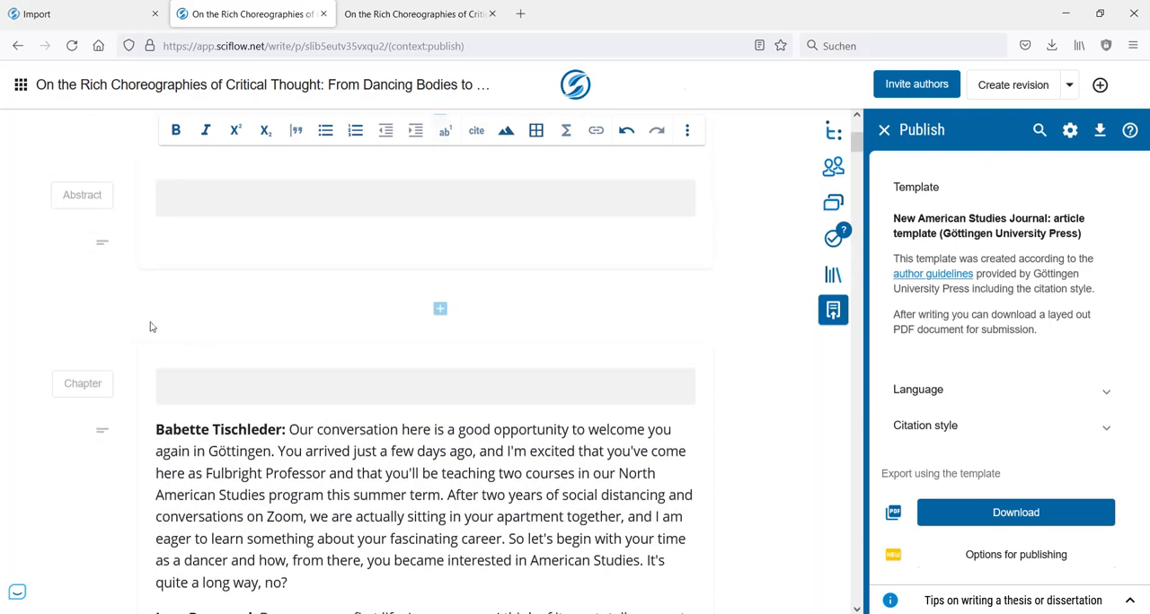
left_click(237, 246)
key("ctrl+v")
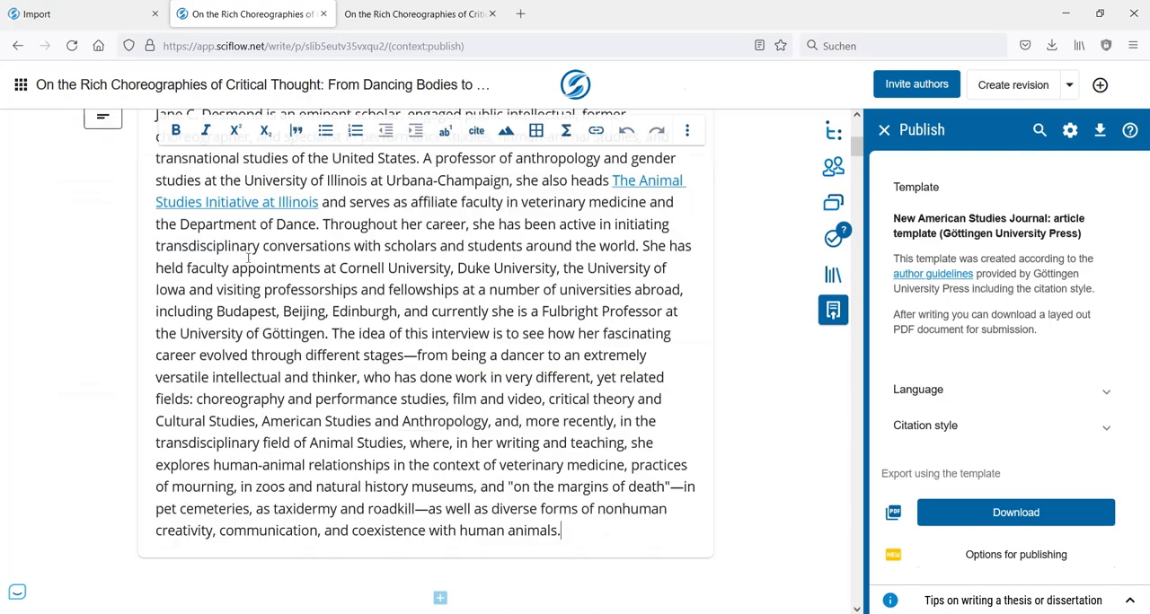
scroll(247, 261, "up", 3)
- Reload the exported PDF and examine the abstract's layout and its transition into the interview text on pages 1 and 2
left_click(394, 16)
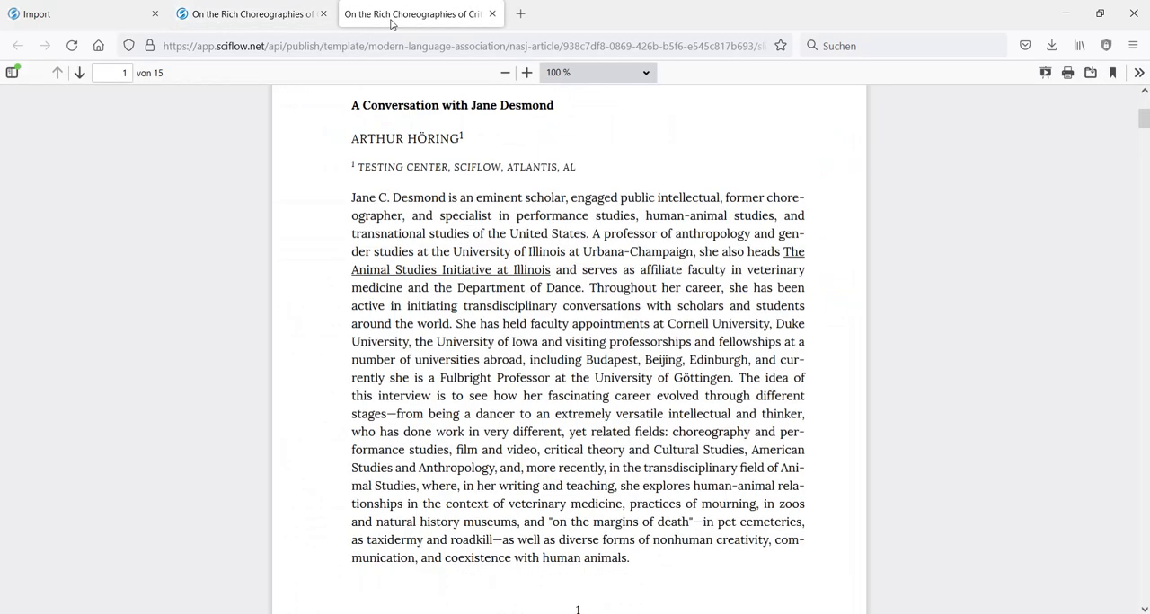
scroll(607, 332, "down", 2)
scroll(629, 341, "down", 3)
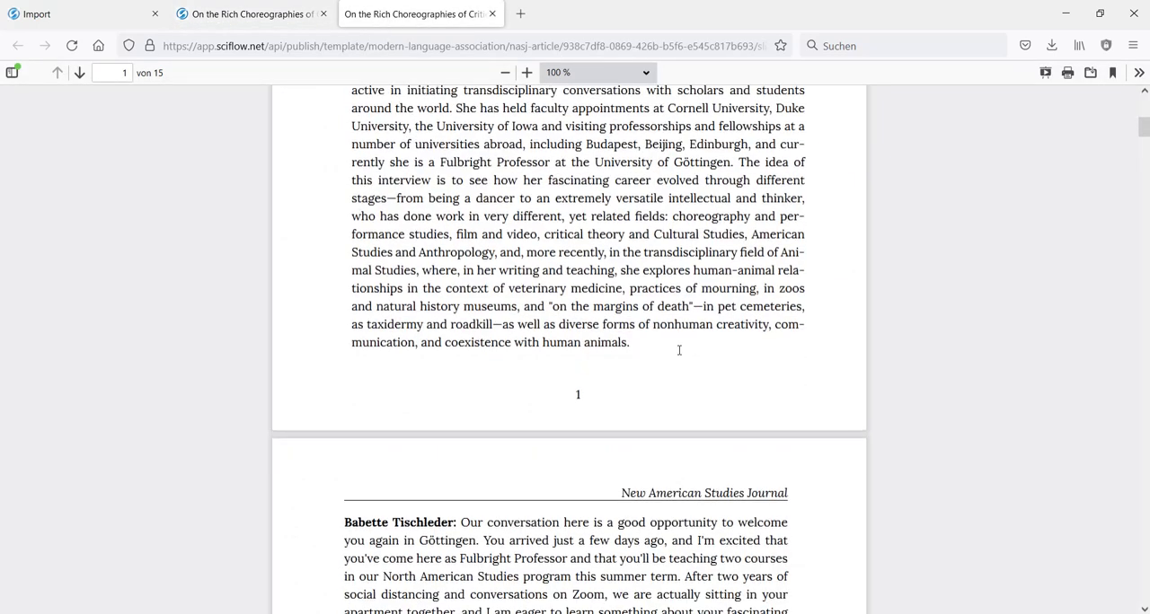
scroll(677, 350, "up", 3)
left_click(73, 46)
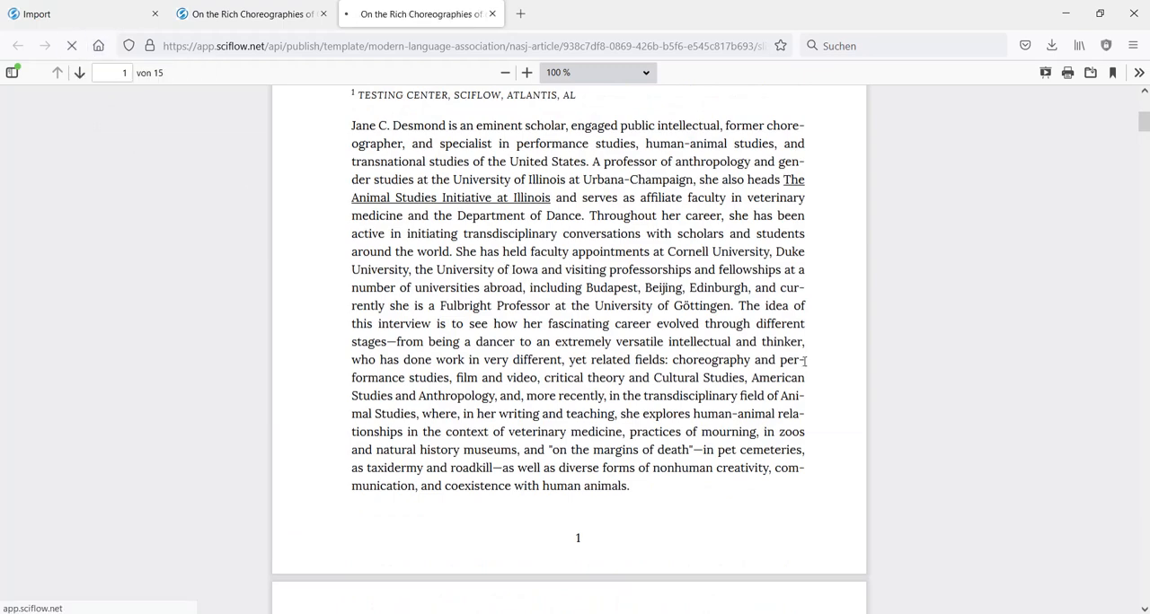
scroll(805, 342, "up", 3)
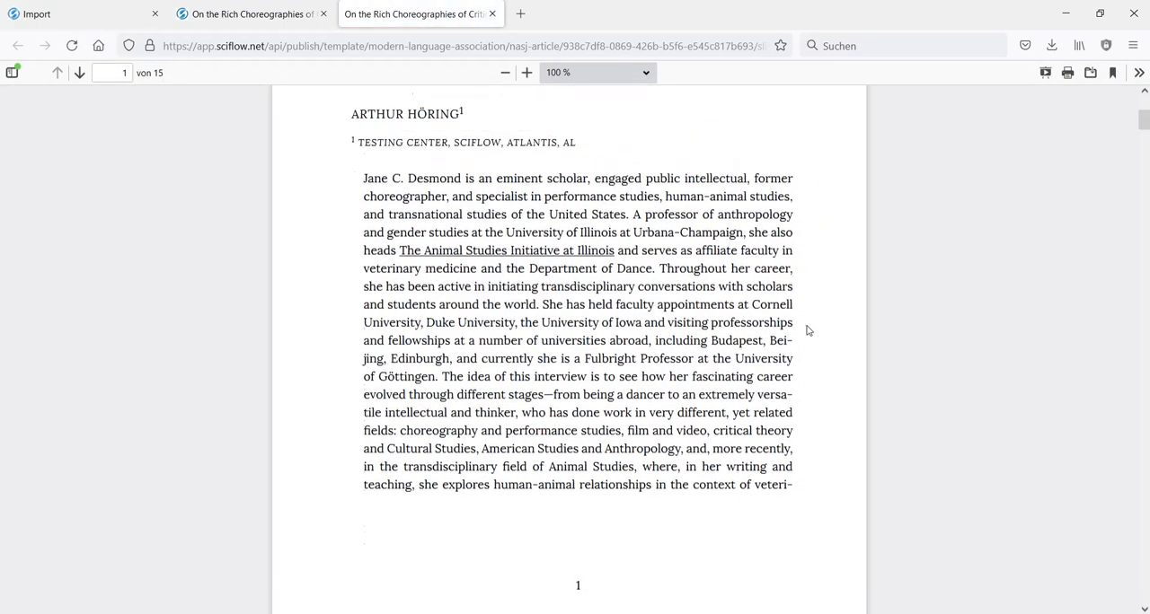
scroll(677, 243, "down", 4)
scroll(657, 388, "down", 3)
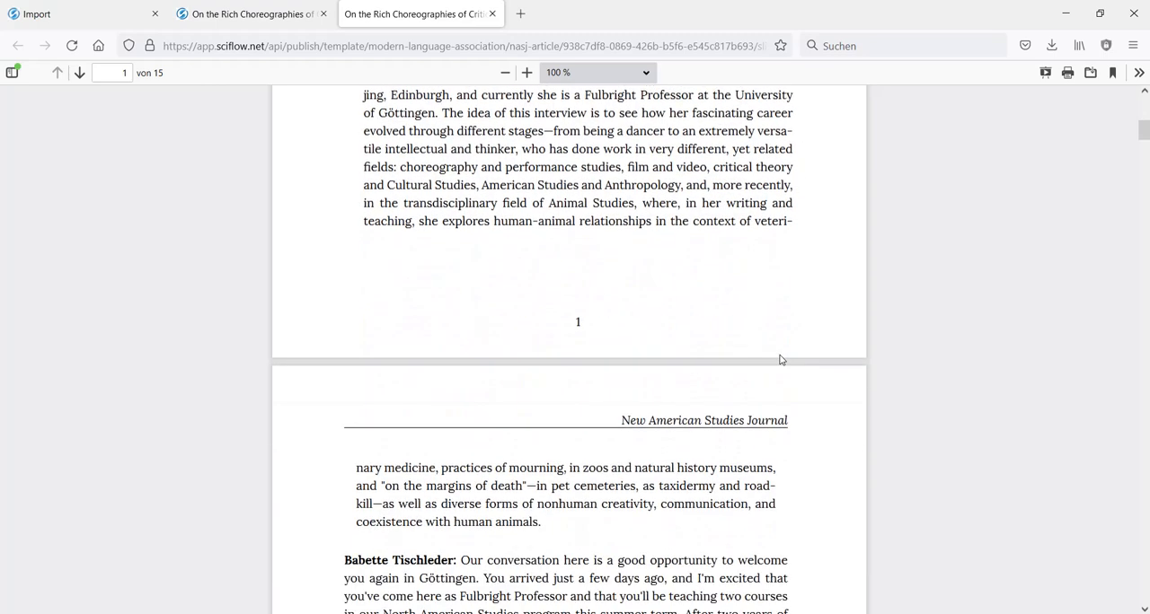
scroll(711, 387, "down", 3)
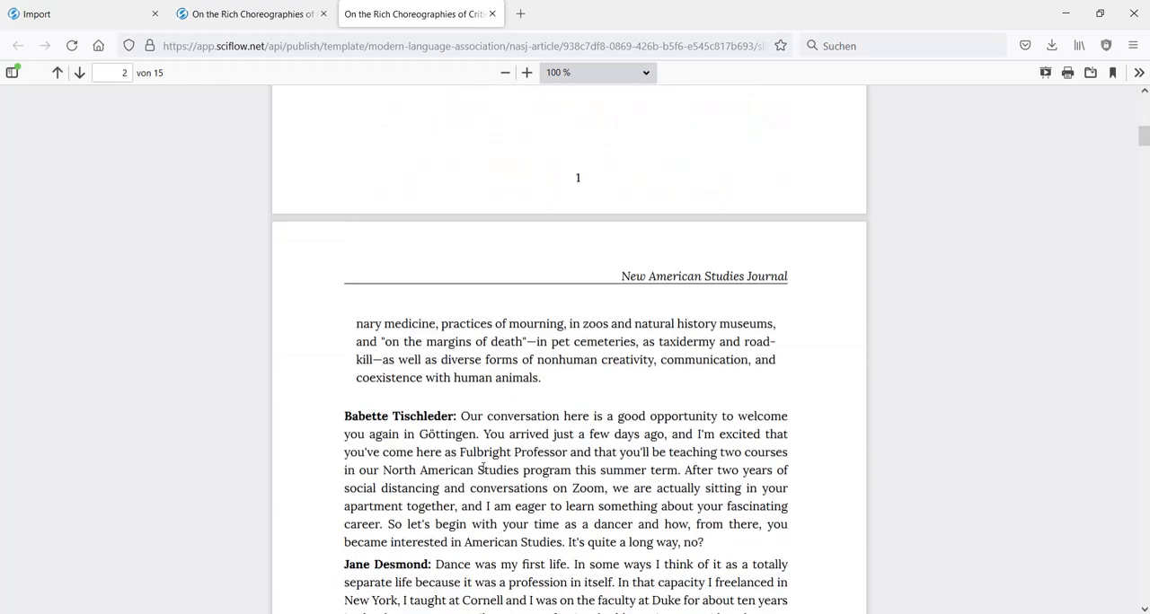
- Back in the editor, insert an empty line after the first interview question, which ends "It's quite a long way, no?"
scroll(583, 406, "up", 3)
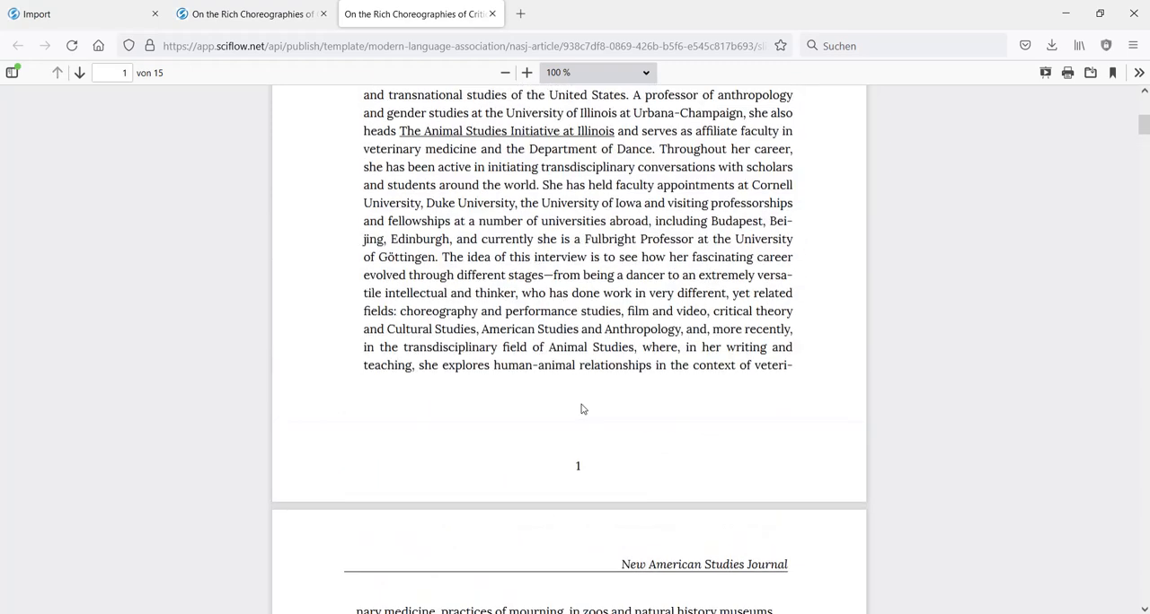
scroll(296, 251, "up", 2)
left_click(273, 25)
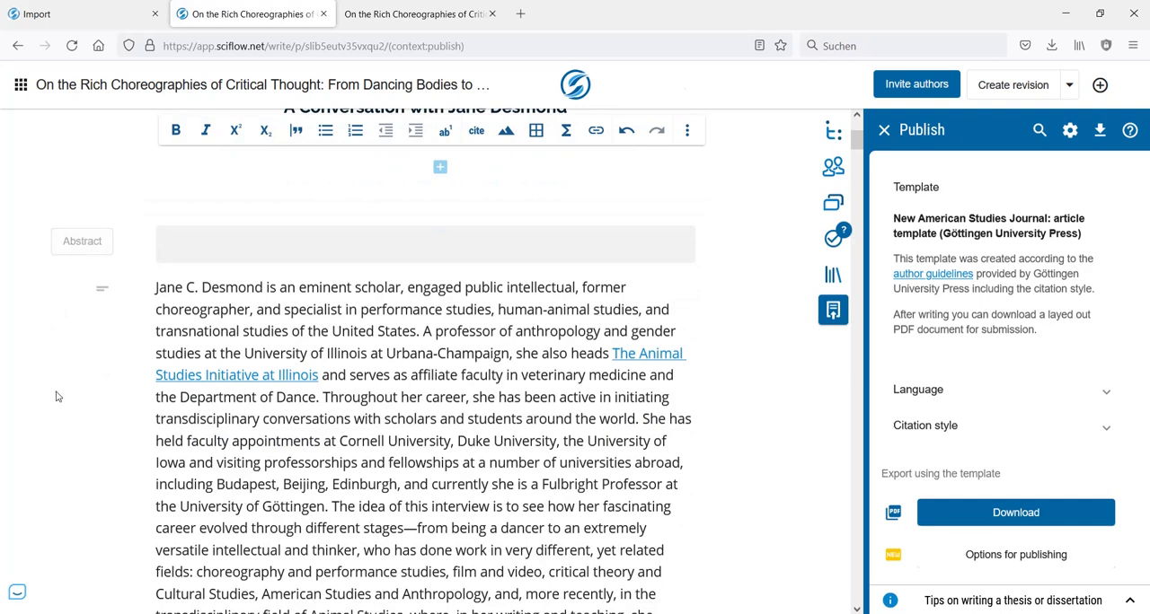
left_click(440, 167)
scroll(752, 375, "down", 5)
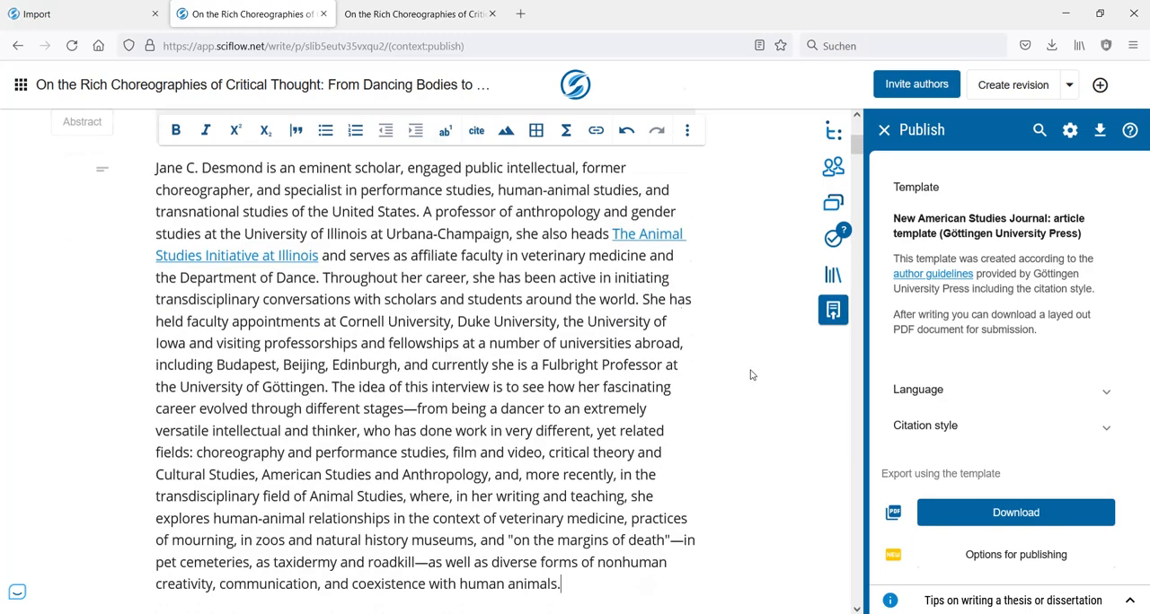
scroll(752, 373, "up", 2)
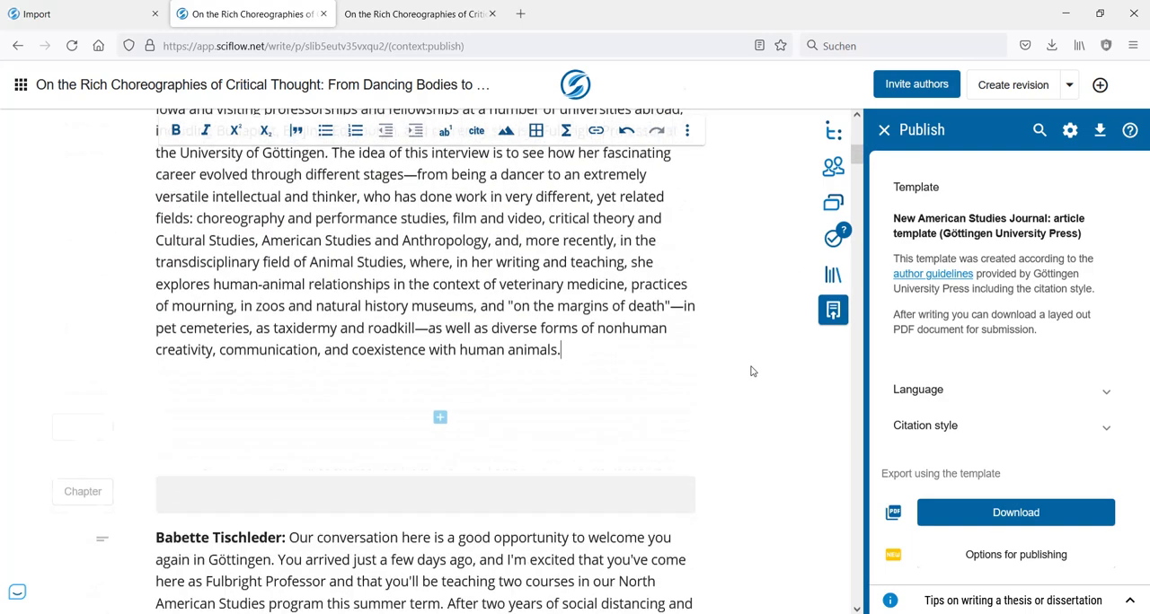
scroll(665, 336, "down", 2)
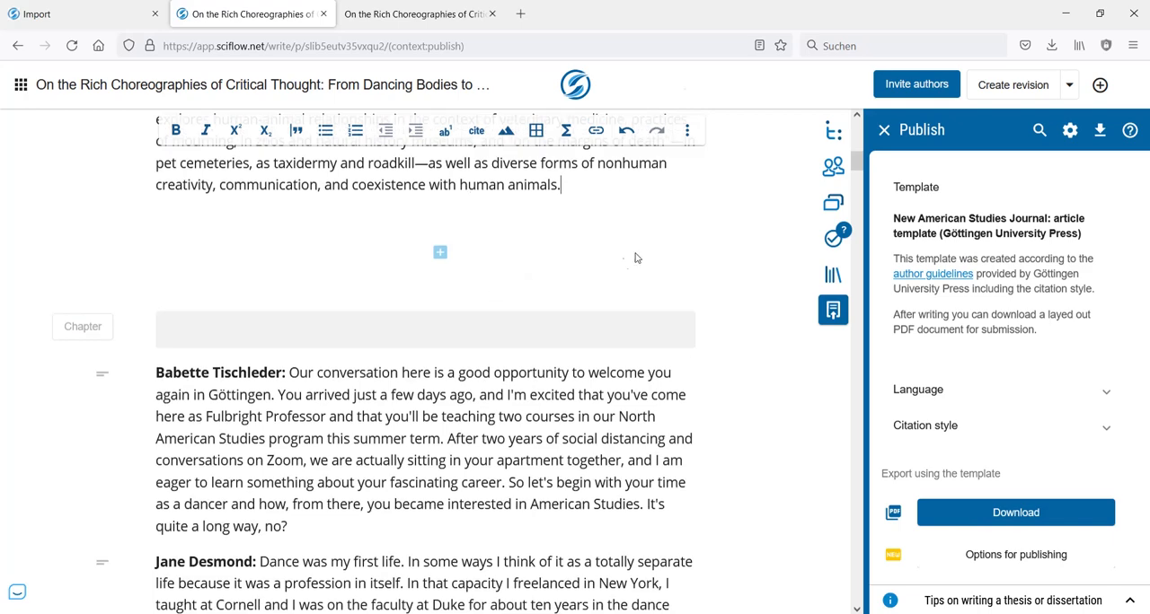
scroll(635, 258, "down", 1)
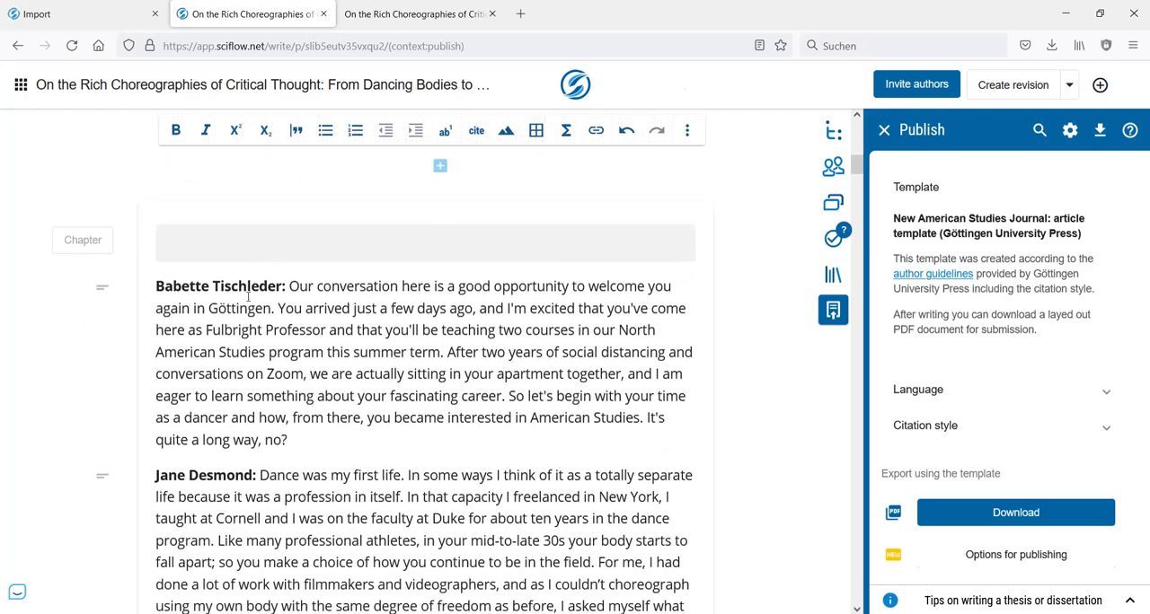
scroll(269, 387, "down", 1)
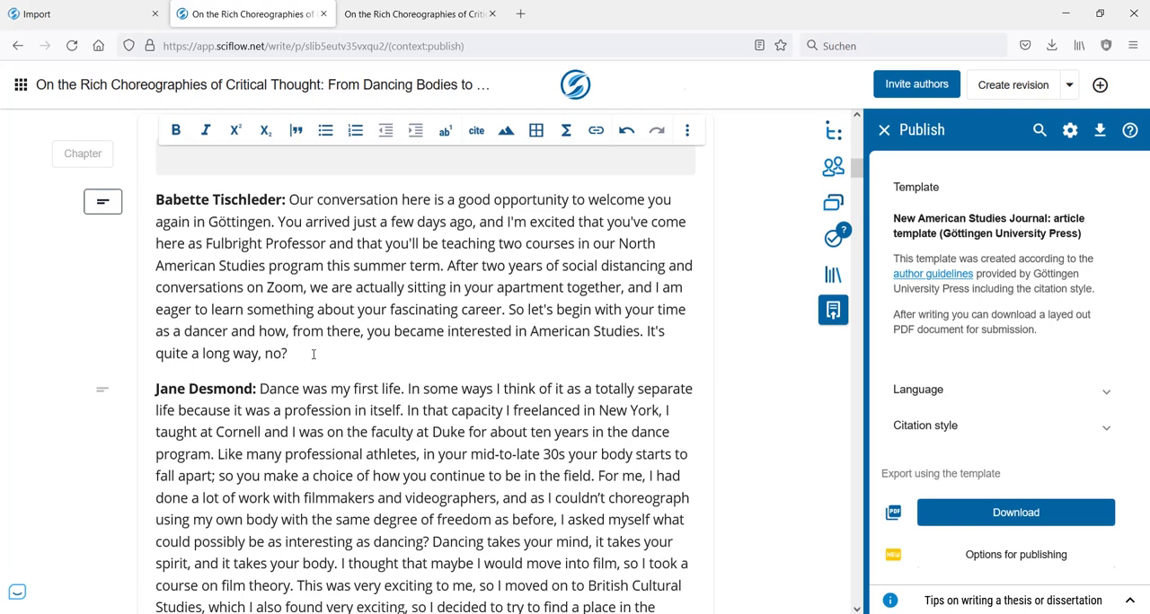
key("Return")
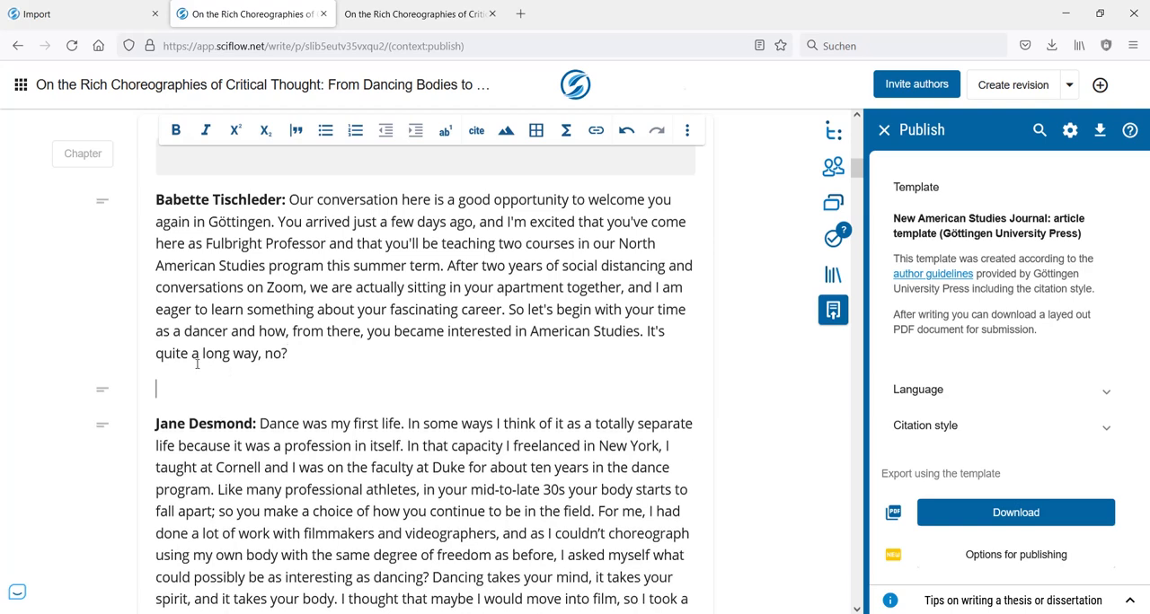
- Insert an empty line after each of the next three speaker paragraphs, down to the one beginning "JD (laughing)"
scroll(421, 359, "down", 4)
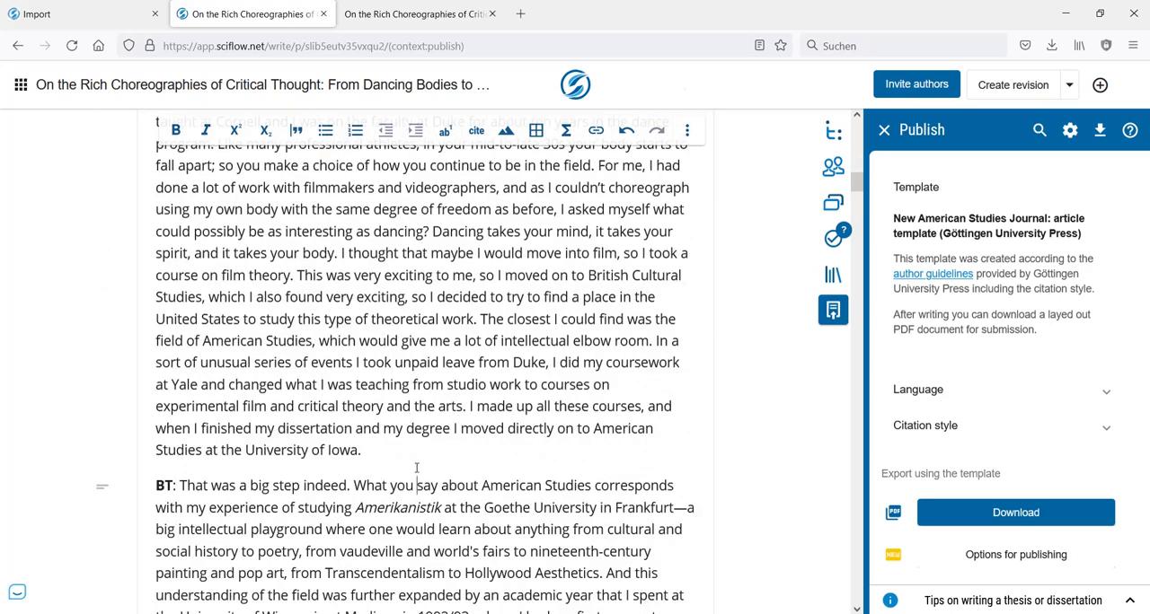
left_click(418, 455)
key("Return")
scroll(395, 395, "down", 2)
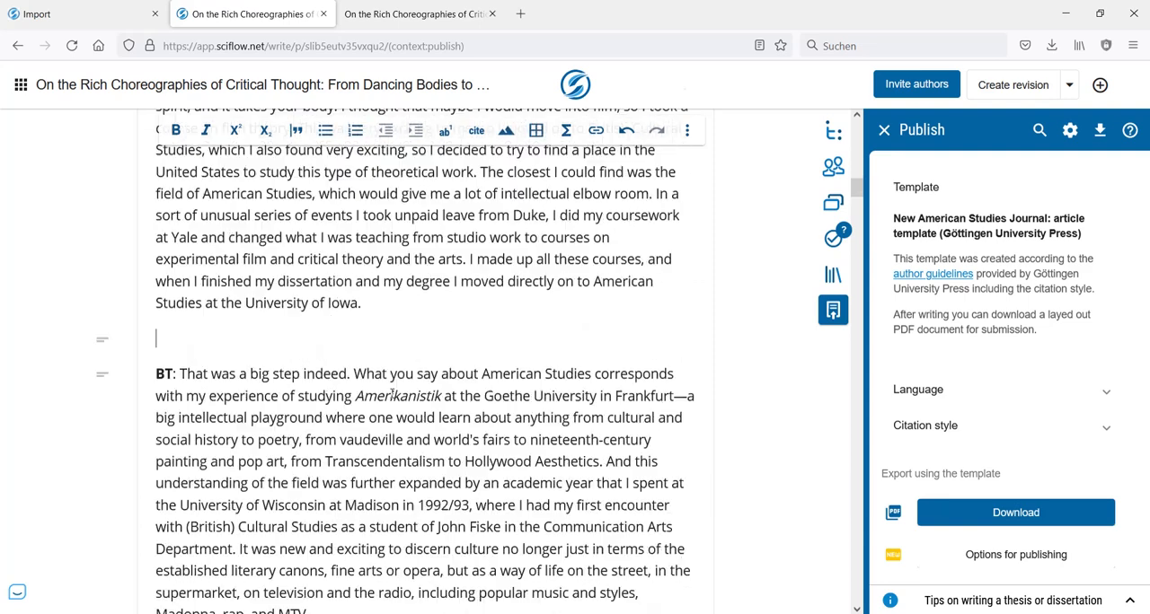
scroll(391, 394, "down", 4)
left_click(340, 332)
key("Return")
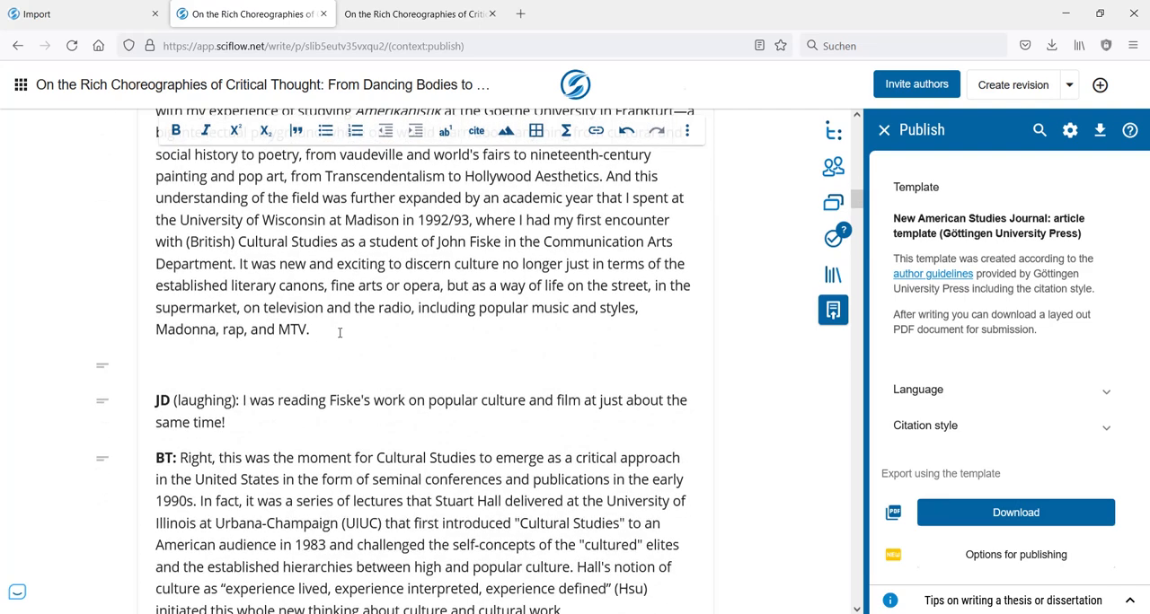
left_click(311, 434)
key("Return")
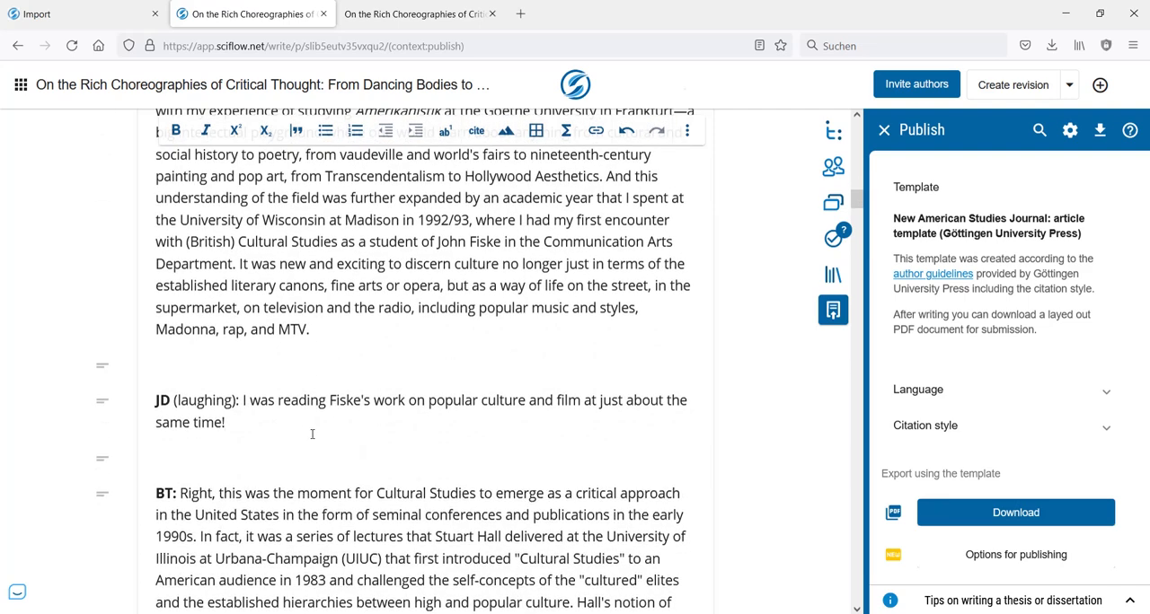
scroll(334, 446, "down", 2)
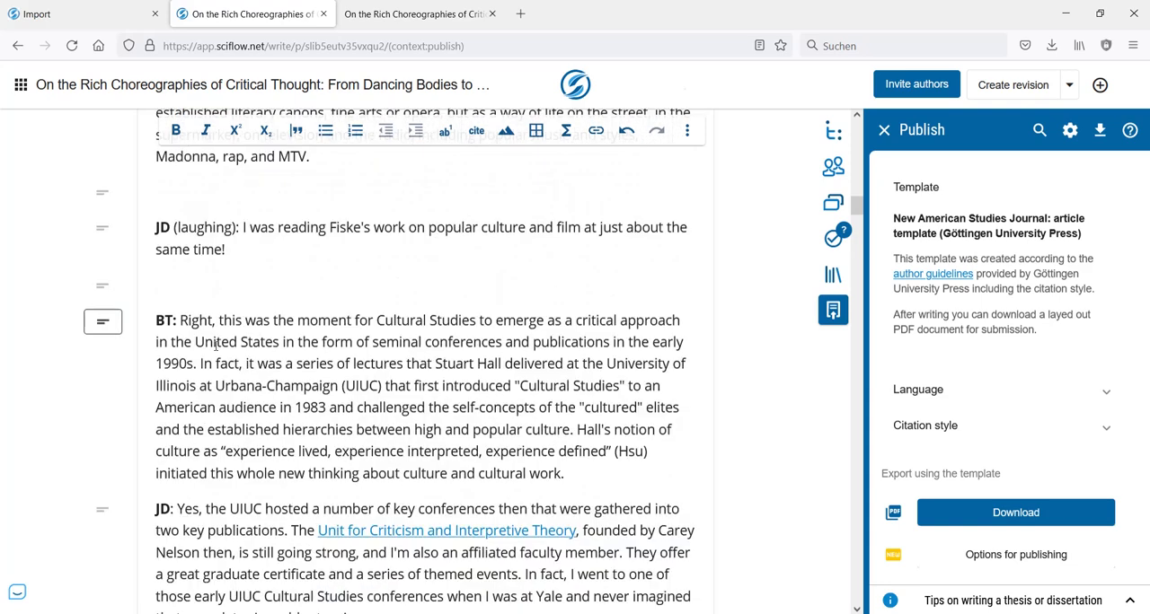
- Reload the exported PDF and examine the spacing between the speaker paragraphs on pages 2 and 3
left_click(410, 20)
scroll(597, 266, "down", 6)
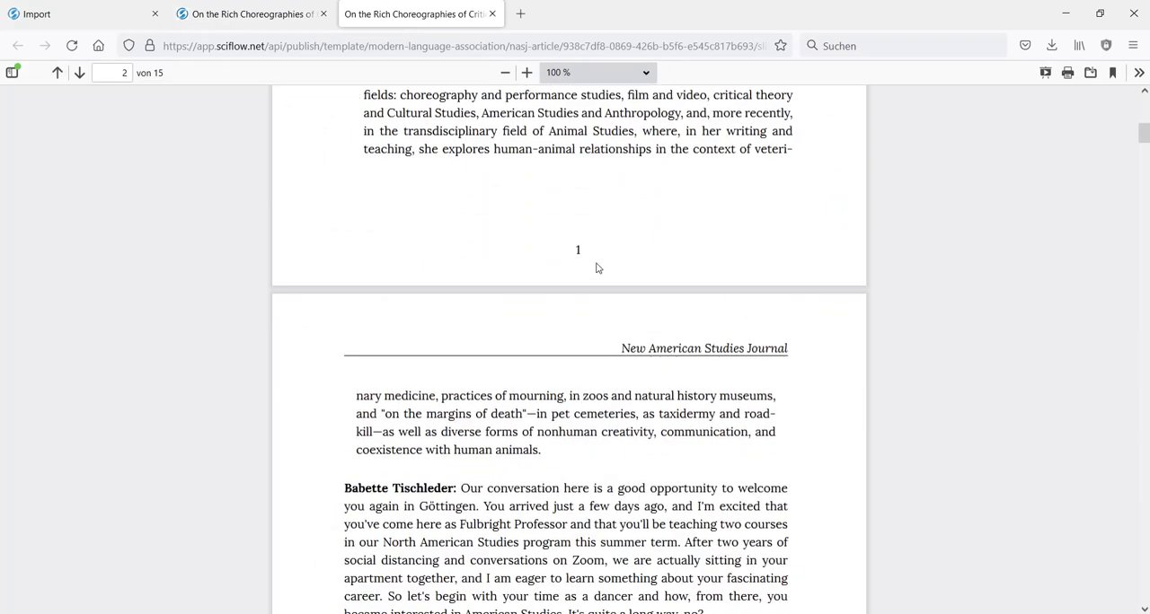
scroll(593, 269, "down", 2)
left_click(72, 45)
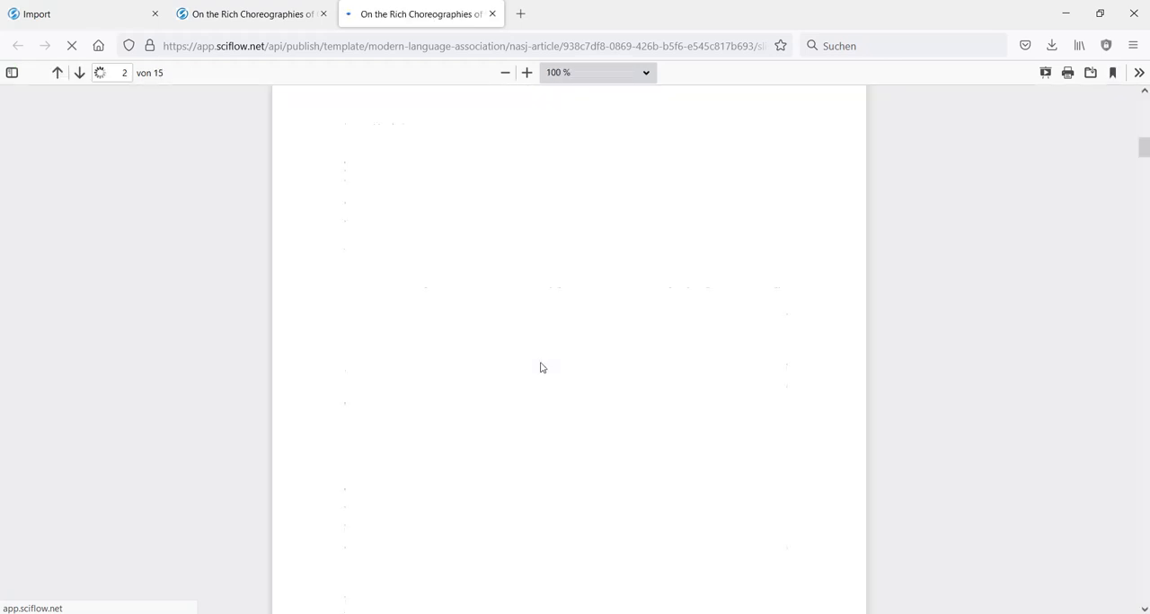
scroll(530, 290, "up", 3)
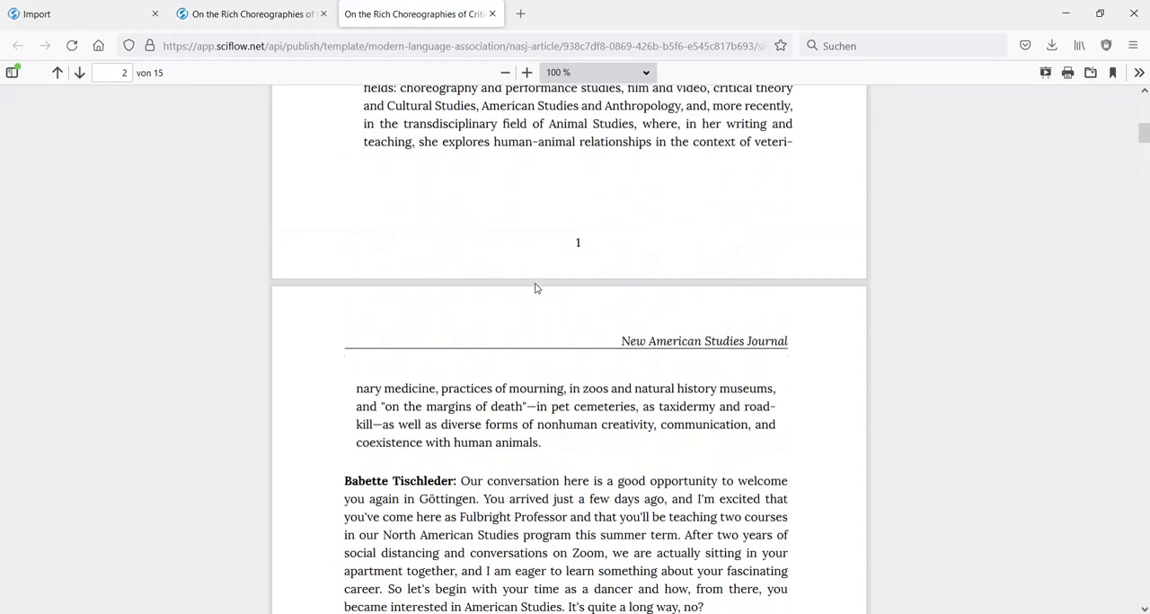
scroll(580, 306, "down", 2)
scroll(384, 320, "down", 2)
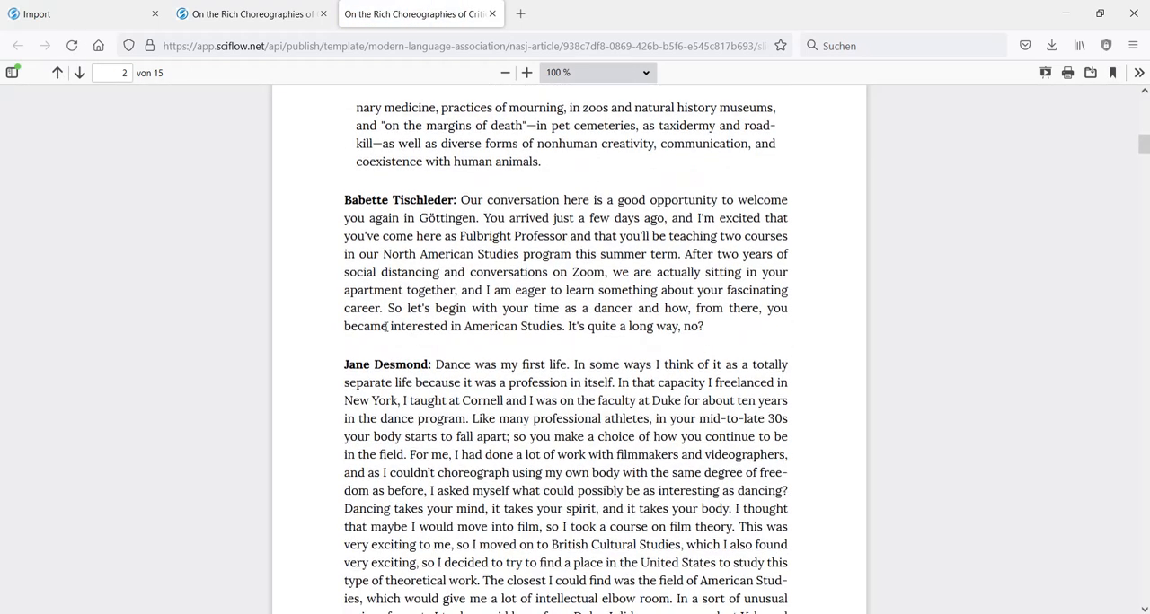
scroll(386, 383, "down", 15)
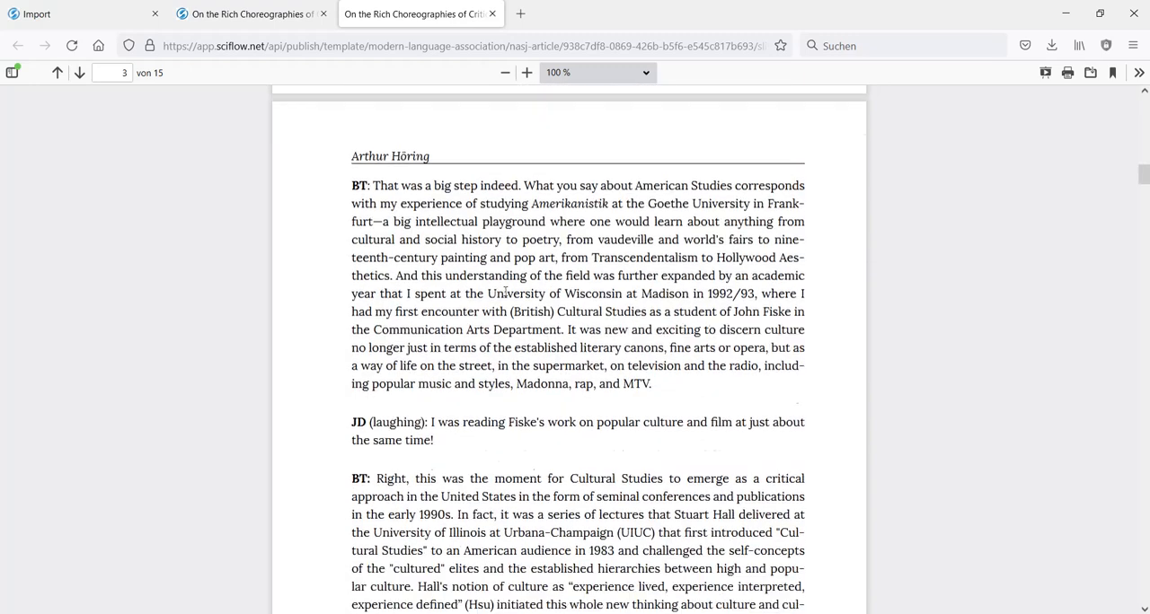
scroll(483, 377, "down", 6)
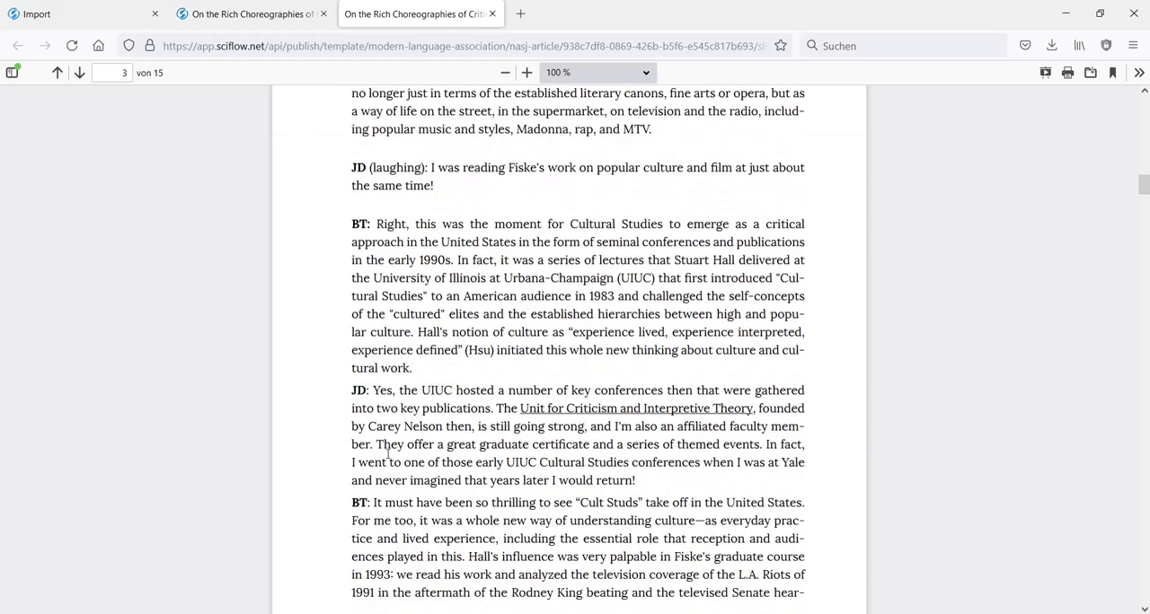
- Back in the editor, format the paragraph beginning "BT: Right, this was the moment" as a blockquote and convert it to a poem
left_click(280, 16)
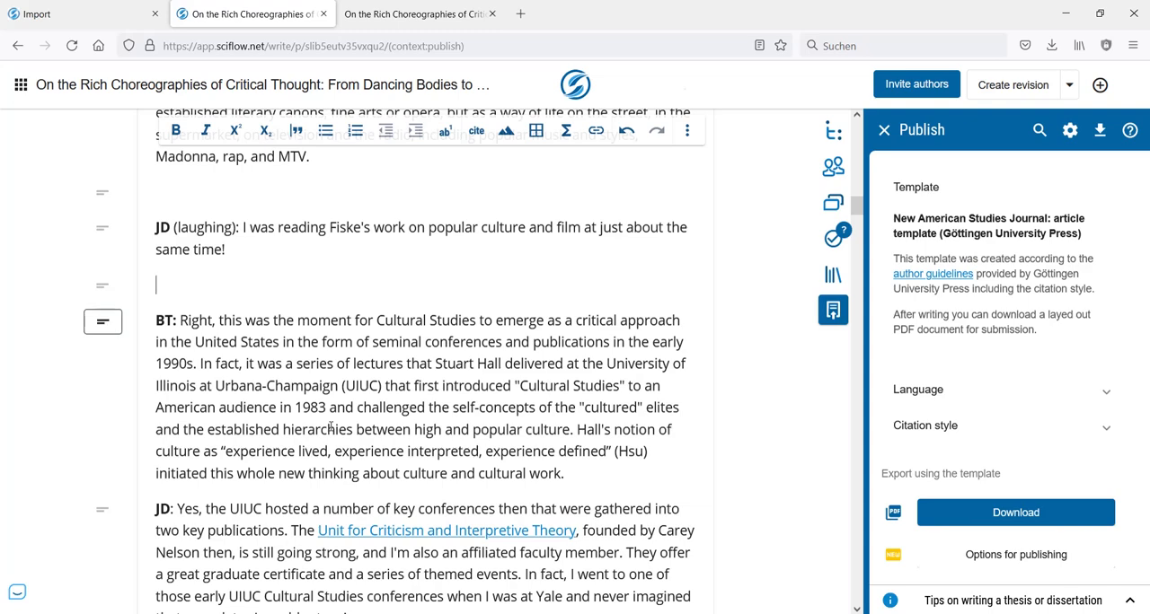
left_click(393, 16)
left_click(260, 14)
left_click(155, 295)
scroll(369, 319, "down", 1)
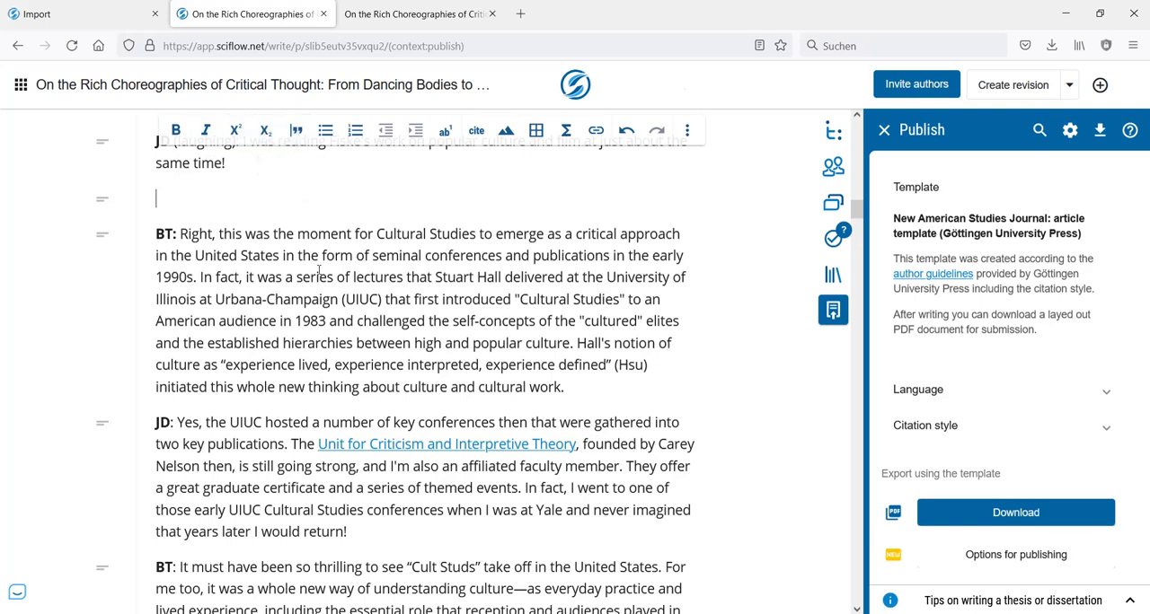
scroll(229, 274, "up", 2)
scroll(242, 320, "down", 2)
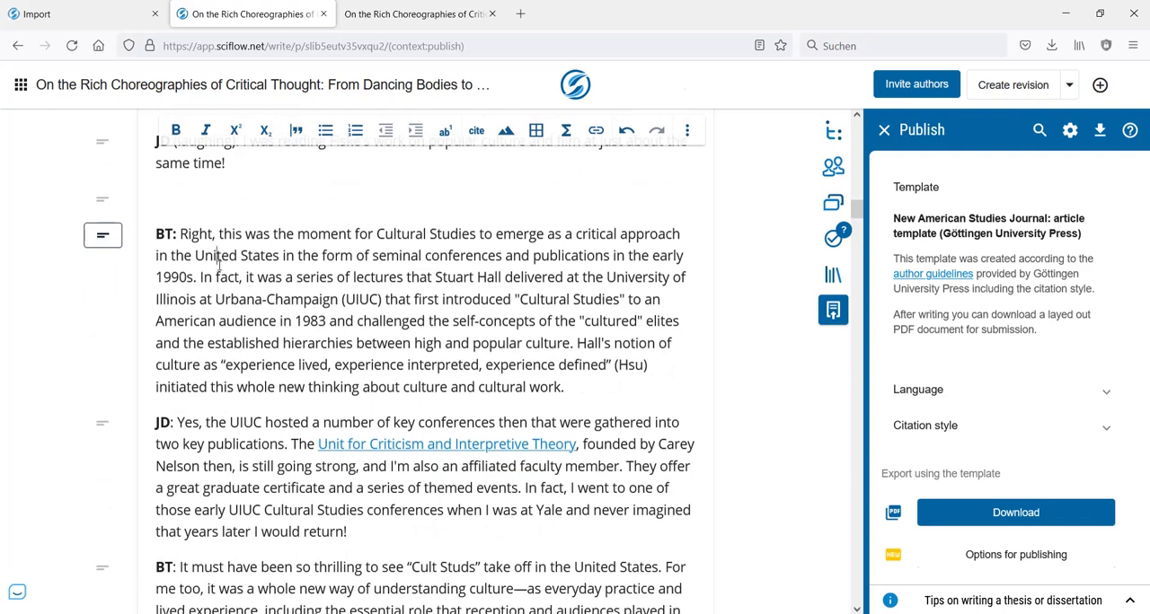
left_click(297, 134)
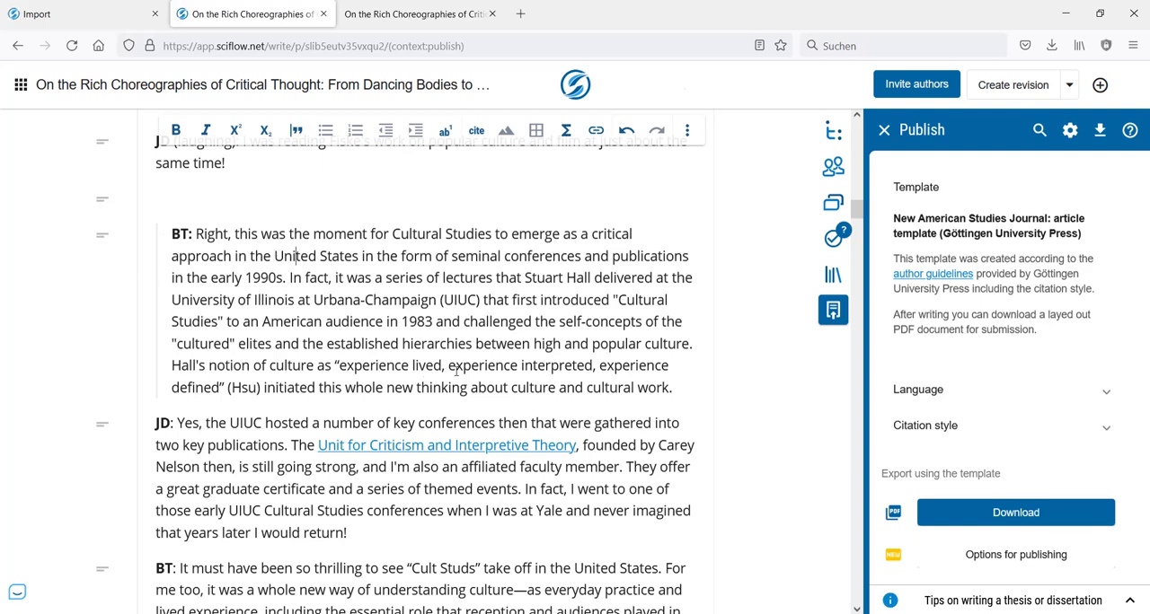
left_click(102, 238)
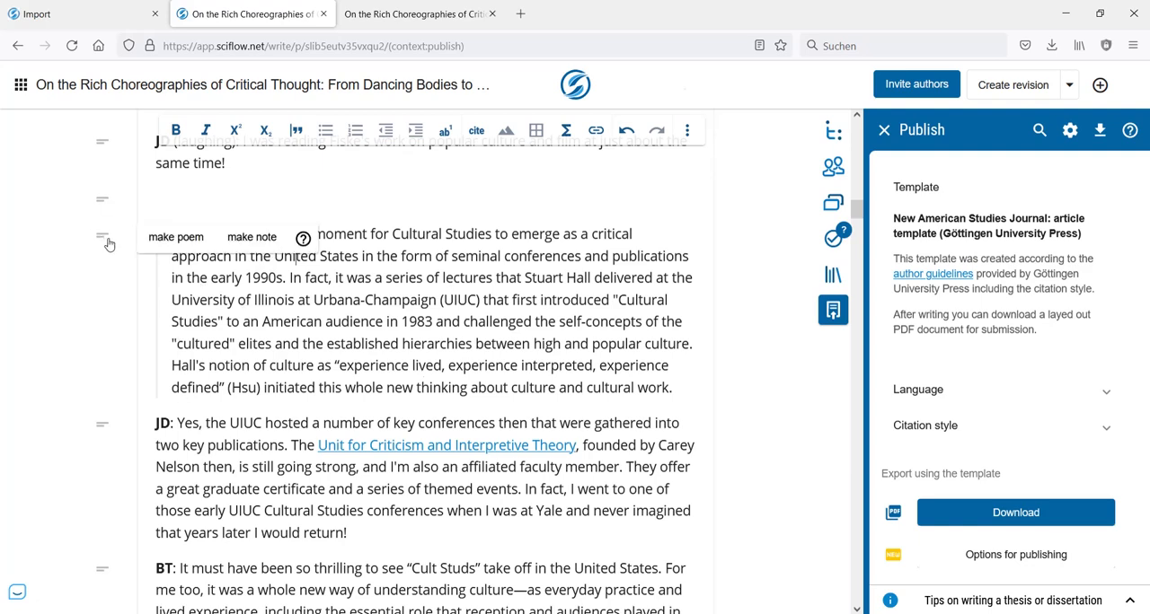
left_click(166, 238)
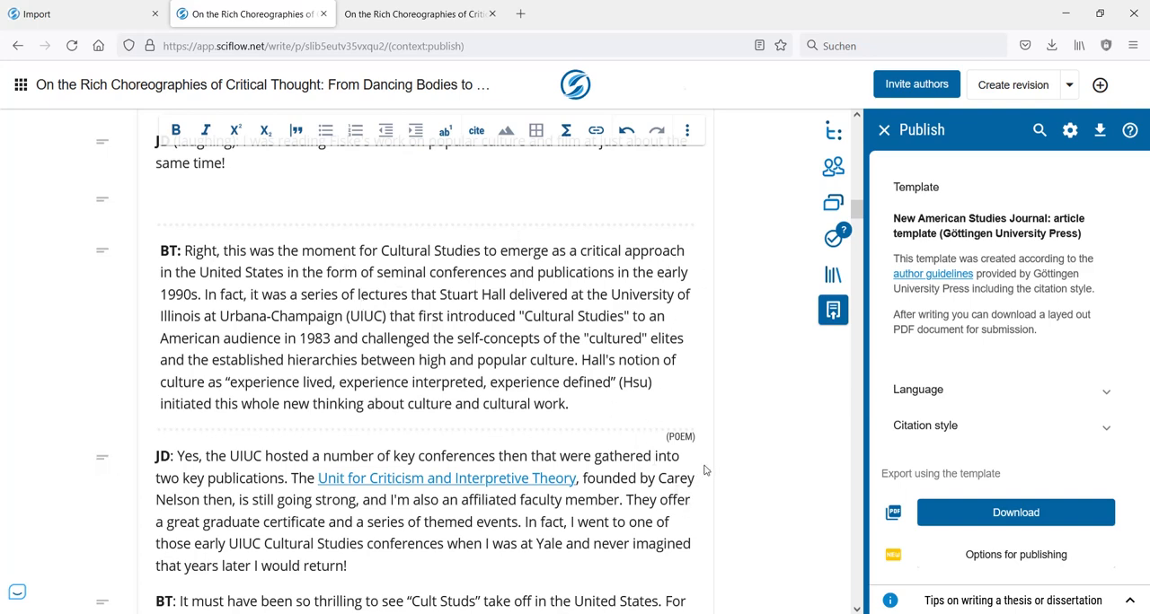
- Convert the poem block back to a blockquote and remove the blockquote formatting to restore a plain paragraph
left_click(424, 15)
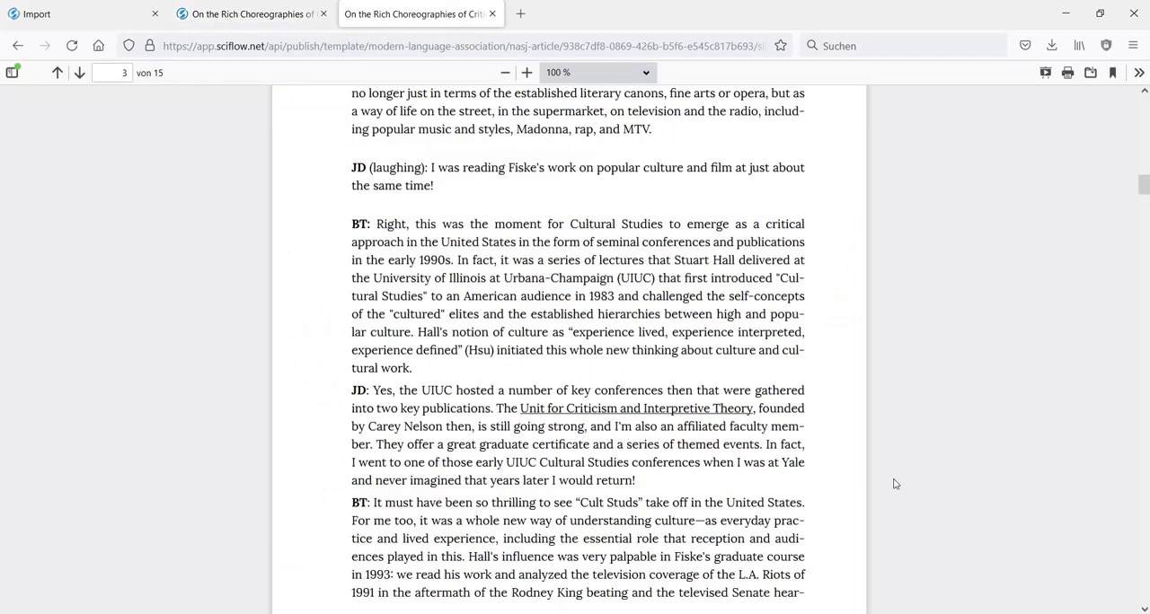
left_click(240, 15)
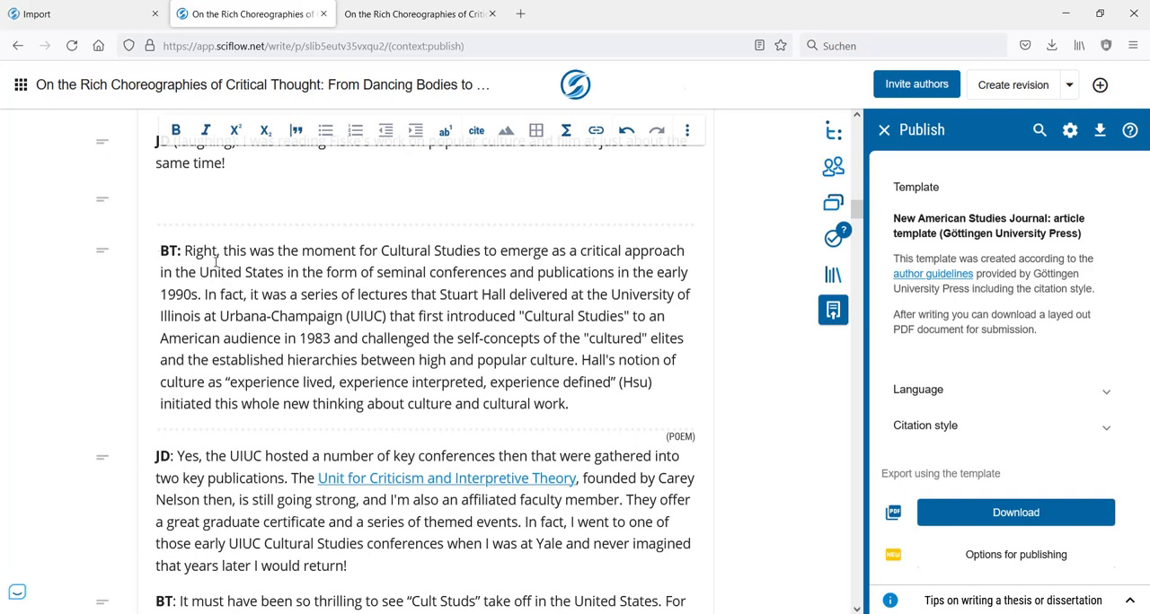
left_click(103, 253)
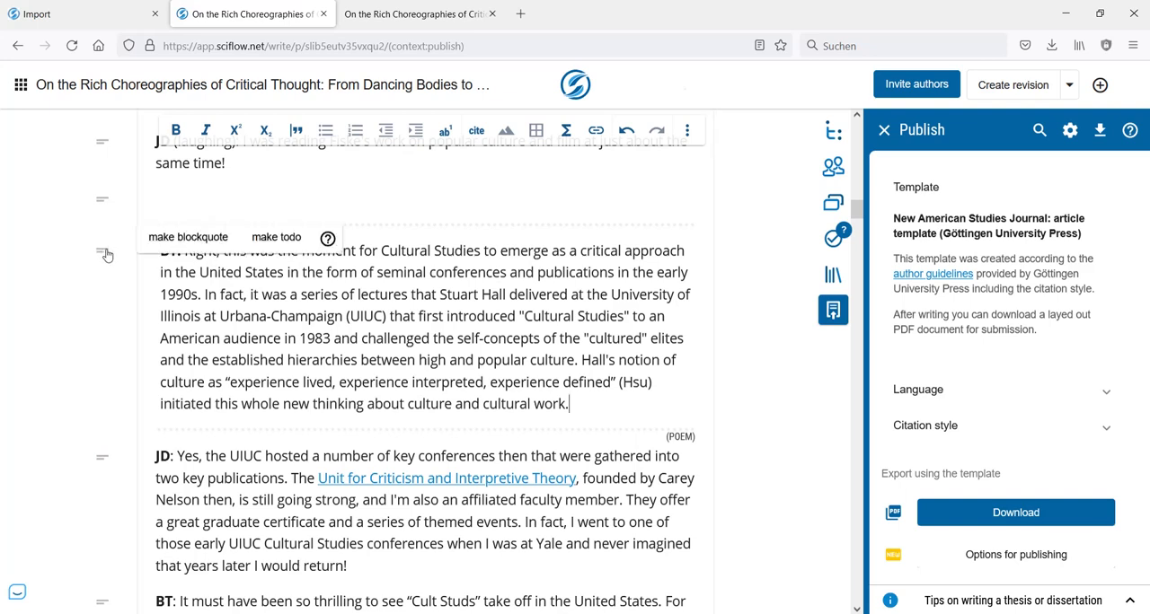
left_click(187, 237)
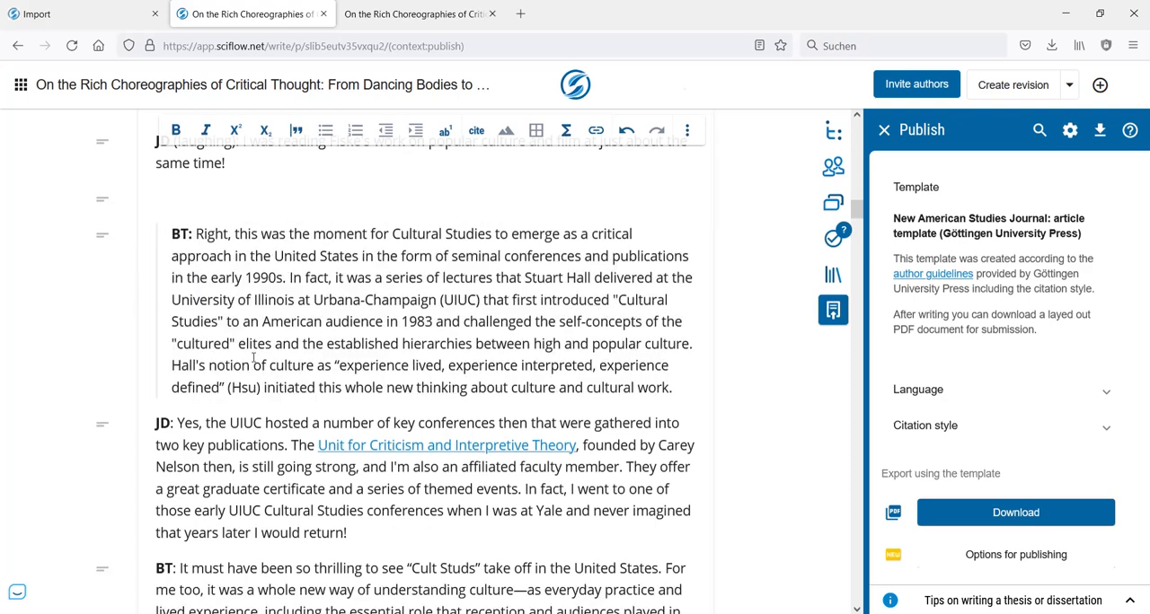
left_click(101, 424)
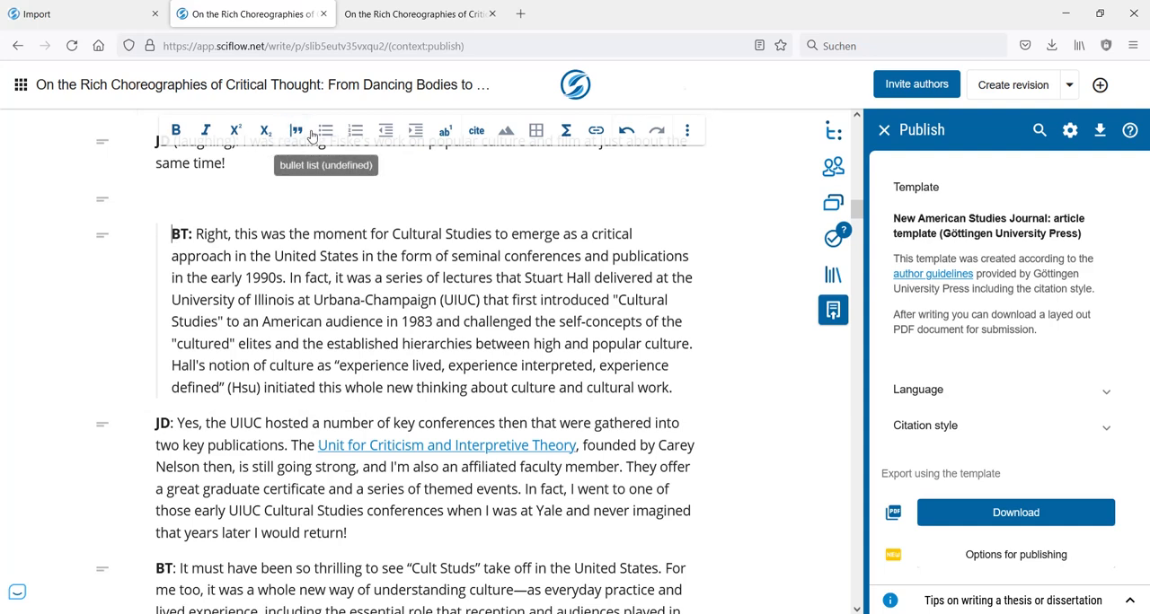
left_click(101, 237)
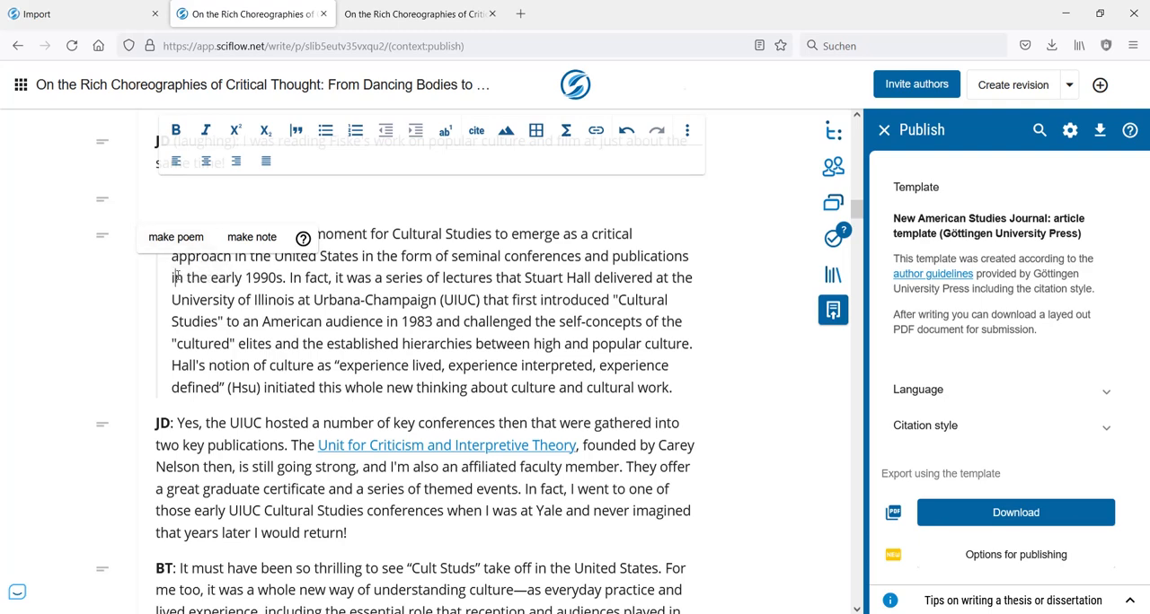
left_click(177, 236)
key("BackSpace")
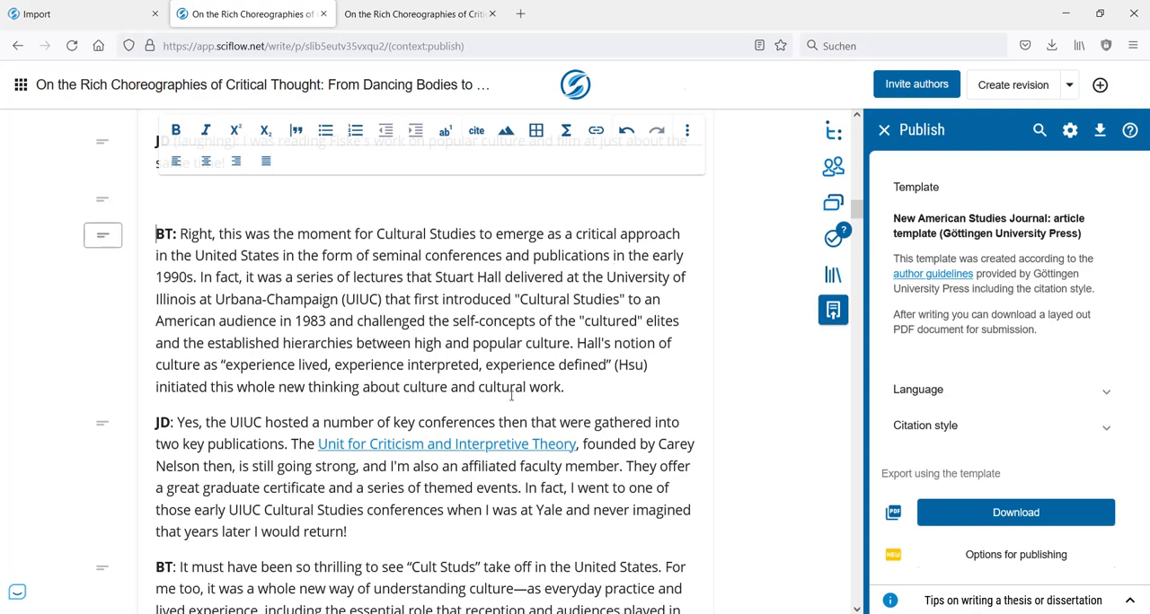
- Add a footnote at the end of the "JD (laughing)" paragraph with the text "Add a footnote."
left_click(606, 397)
scroll(606, 399, "up", 2)
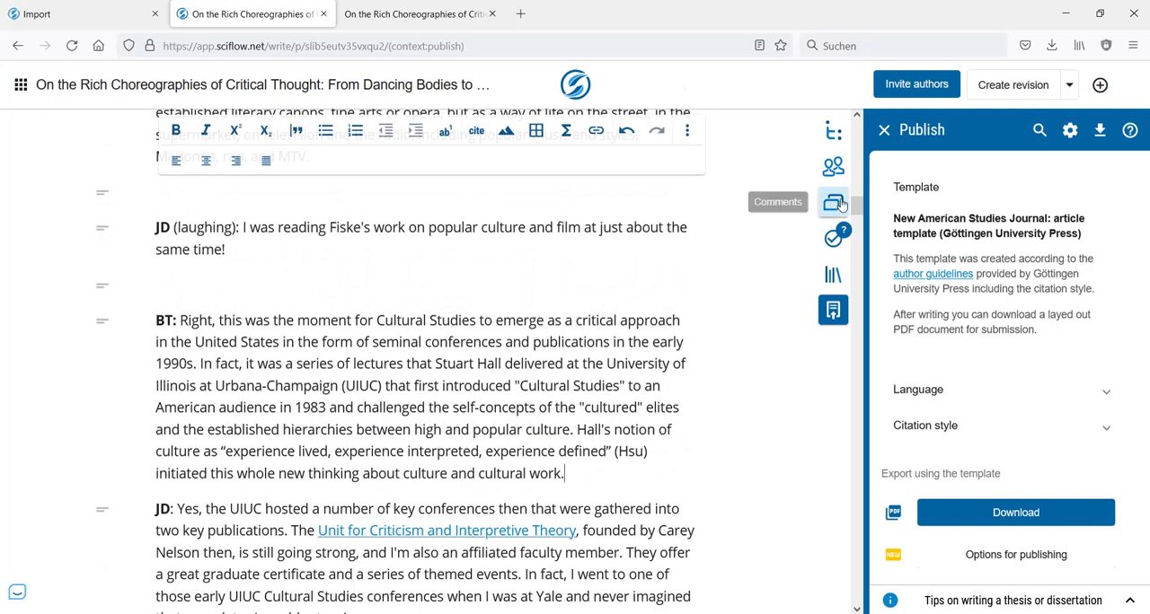
left_click(616, 364)
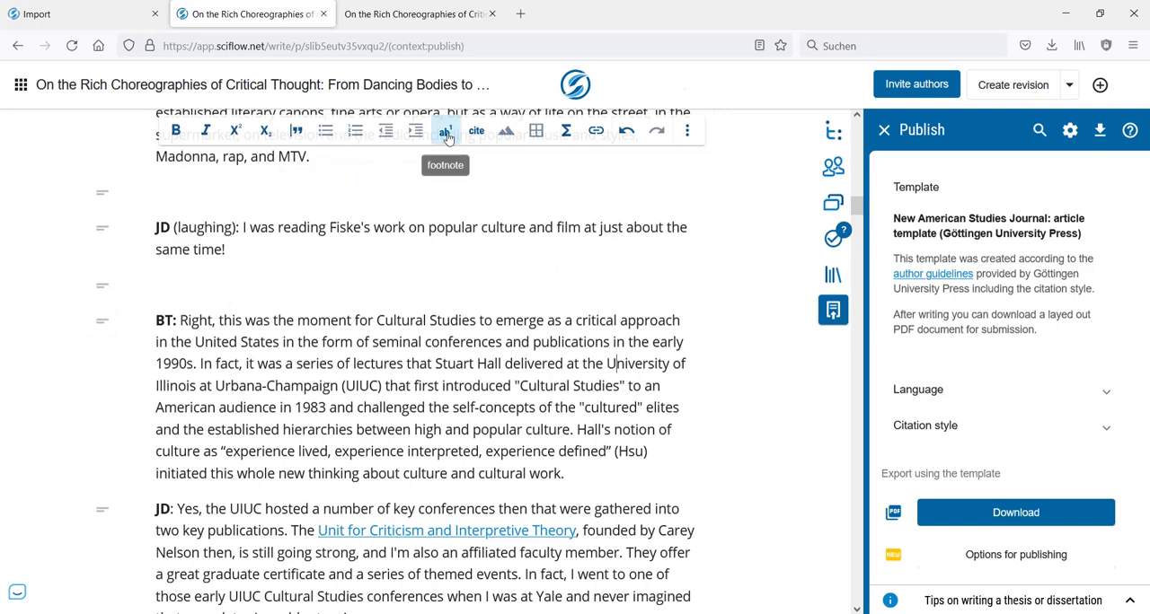
left_click(232, 227)
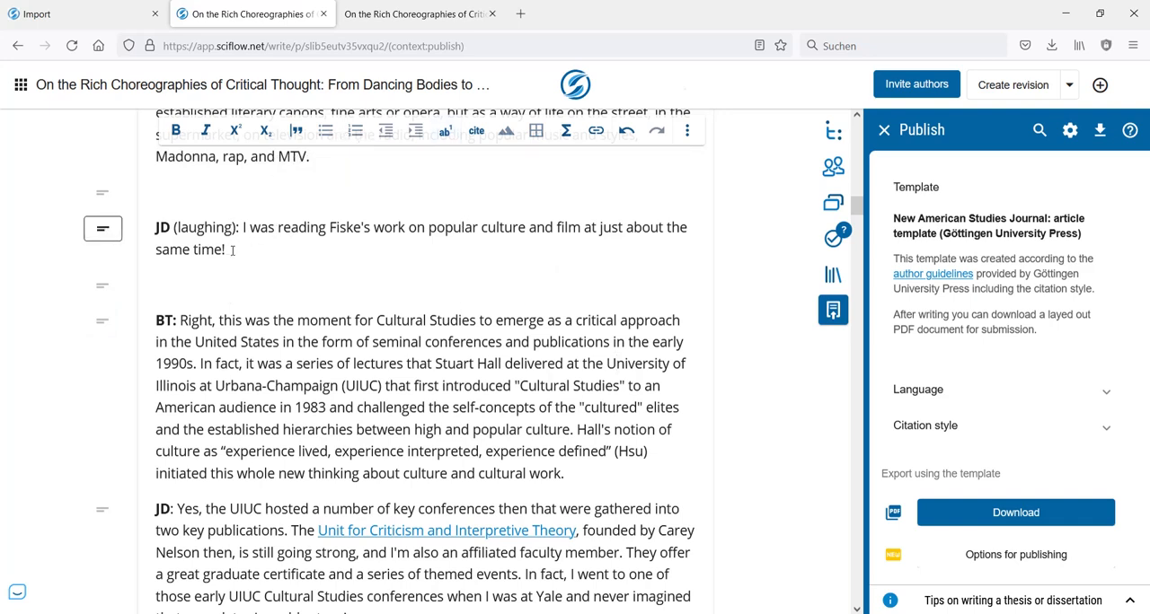
left_click(447, 137)
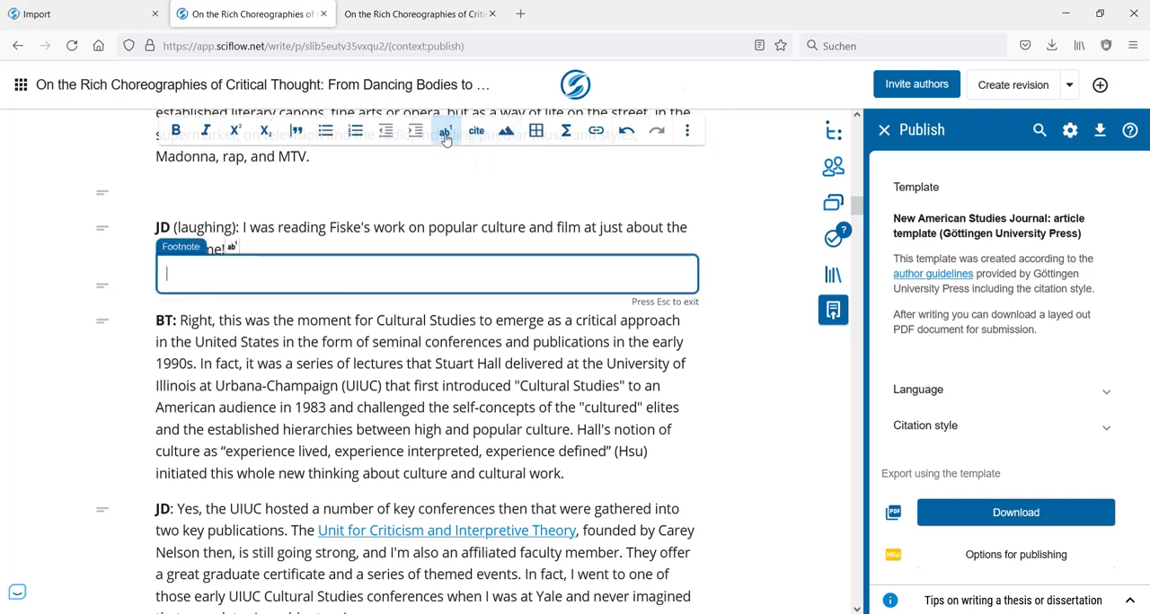
type("Add a fotnot")
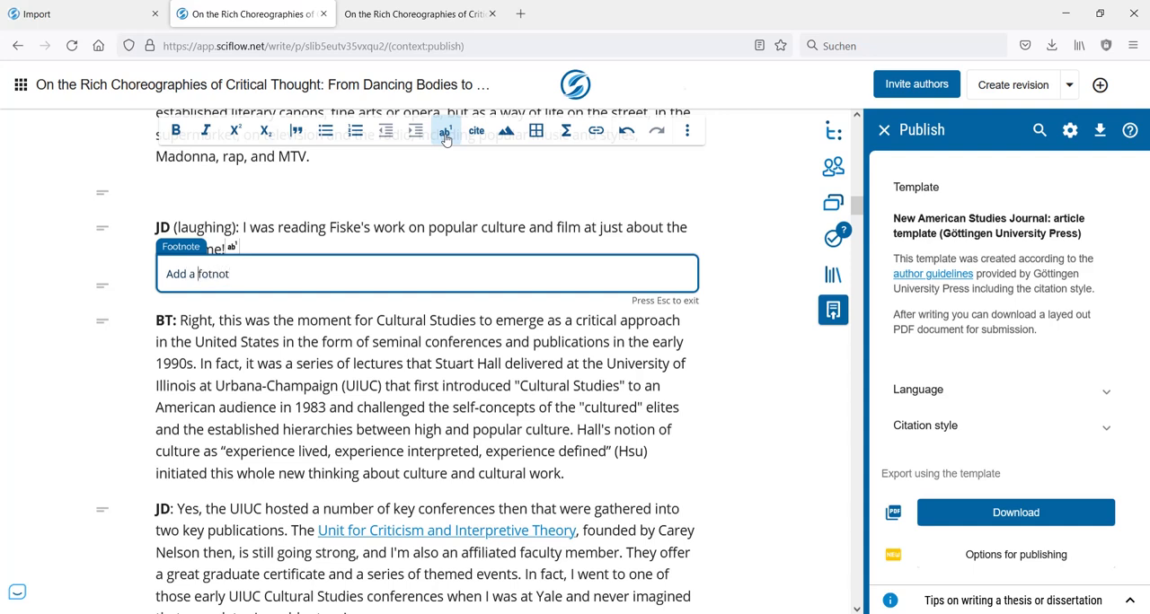
type("0")
type("o")
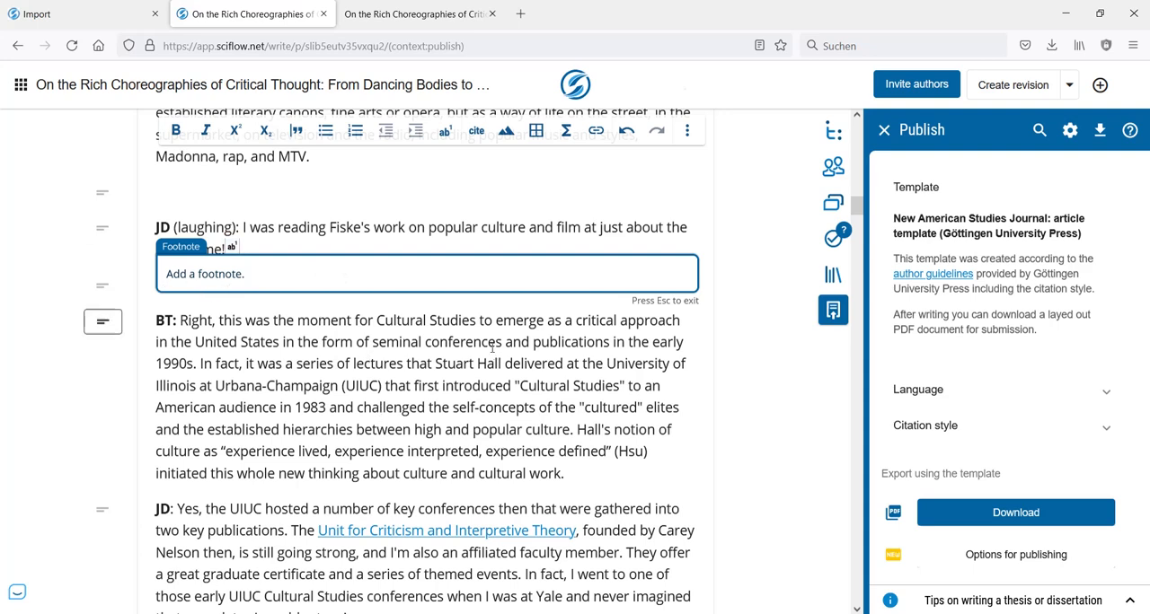
key("Escape")
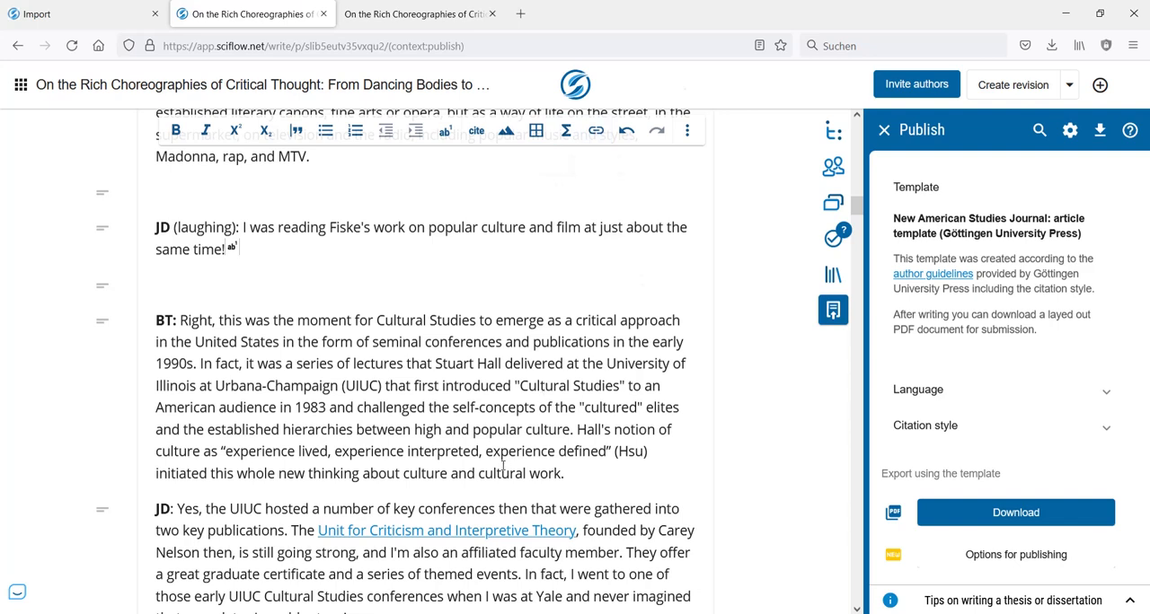
- Try to insert a manual page break in the empty line below the "JD (laughing)" paragraph
left_click(697, 141)
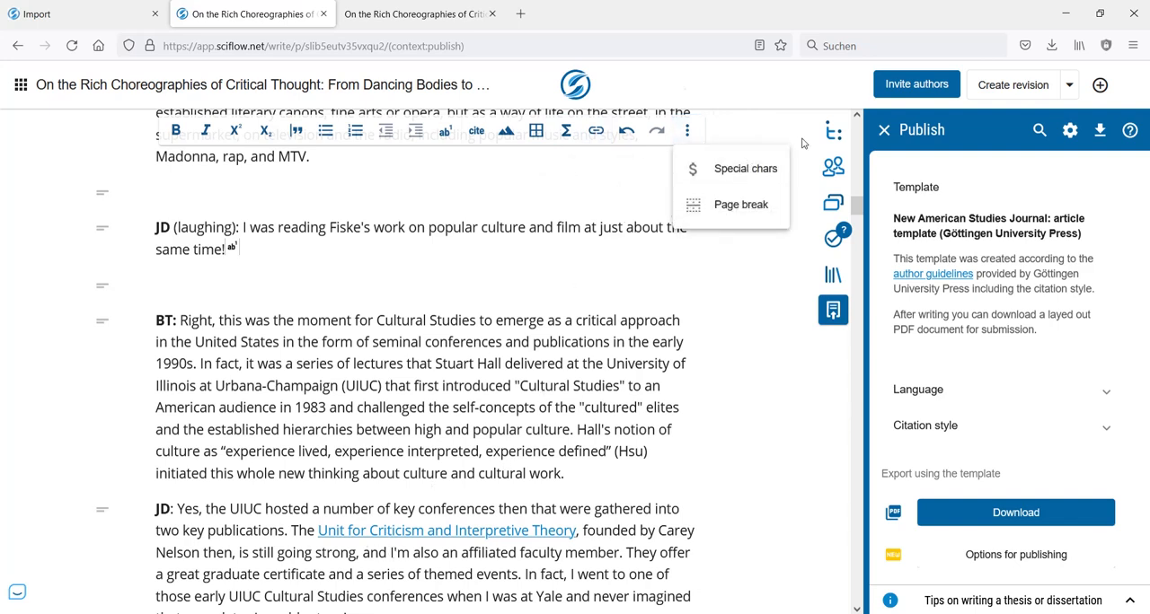
left_click(750, 209)
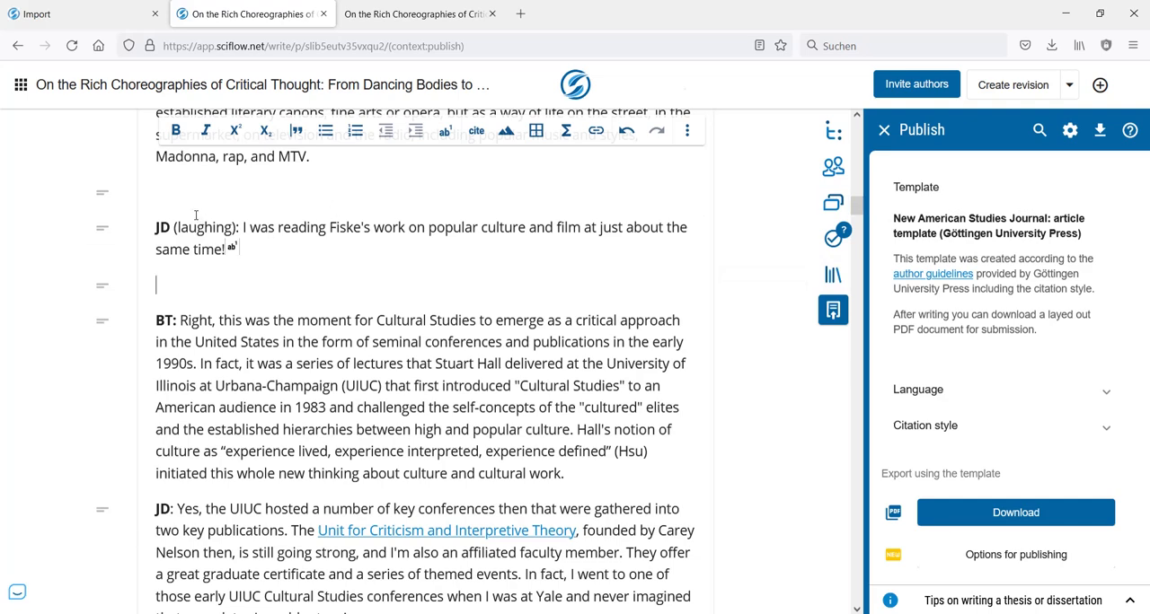
left_click(412, 21)
left_click(256, 15)
key("Return")
key("Return")
key("BackSpace")
key("BackSpace")
scroll(635, 296, "down", 3)
- Examine the speaker paragraphs on page 3 of the exported PDF and compare its bibliography on pages 13 and 14 with the editor
left_click(402, 13)
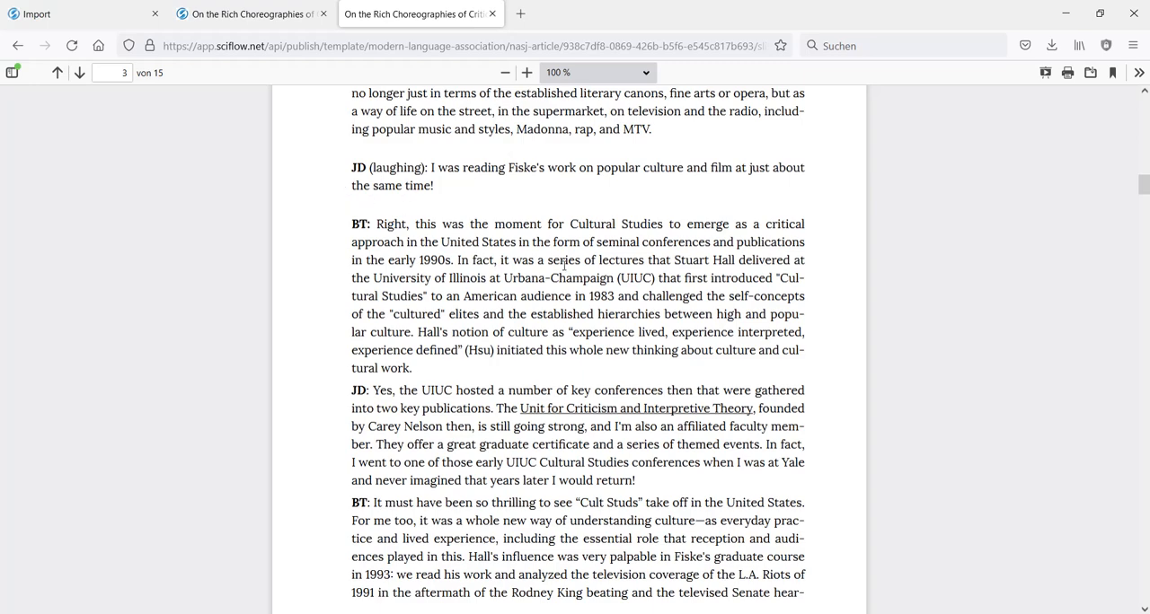
scroll(571, 260, "down", 3)
scroll(473, 270, "up", 4)
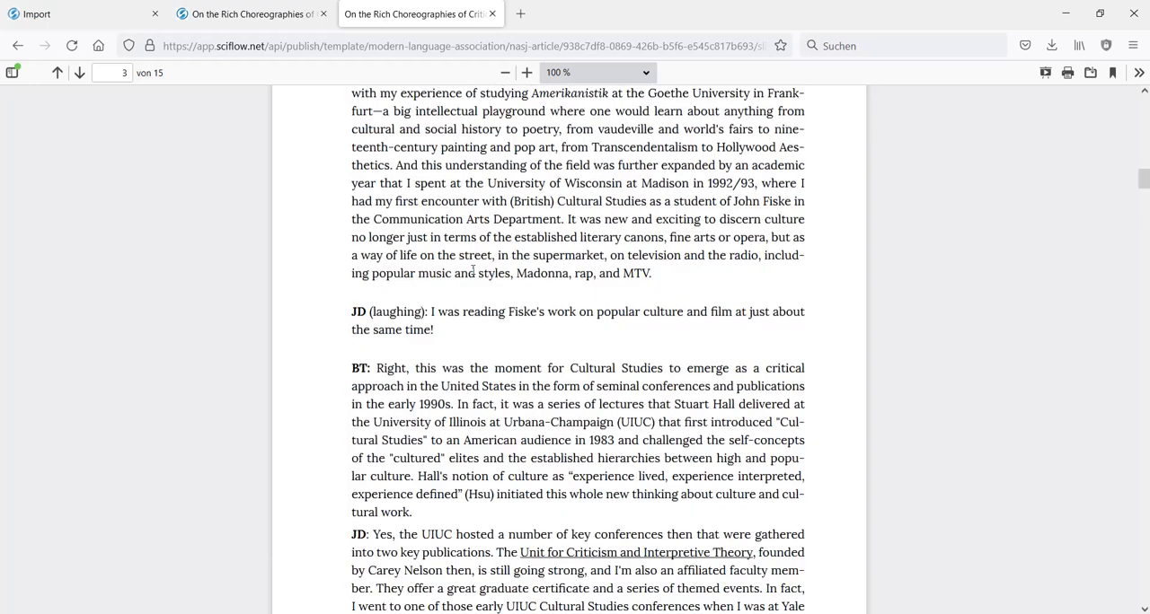
left_click(299, 24)
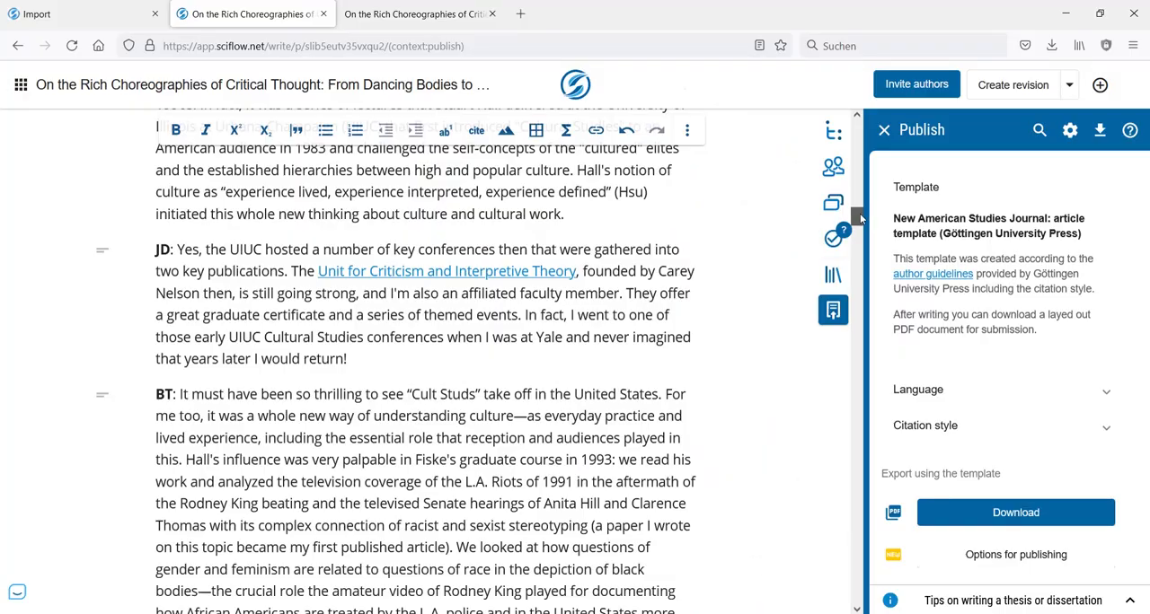
left_click_drag(859, 213, 862, 557)
scroll(327, 393, "down", 3)
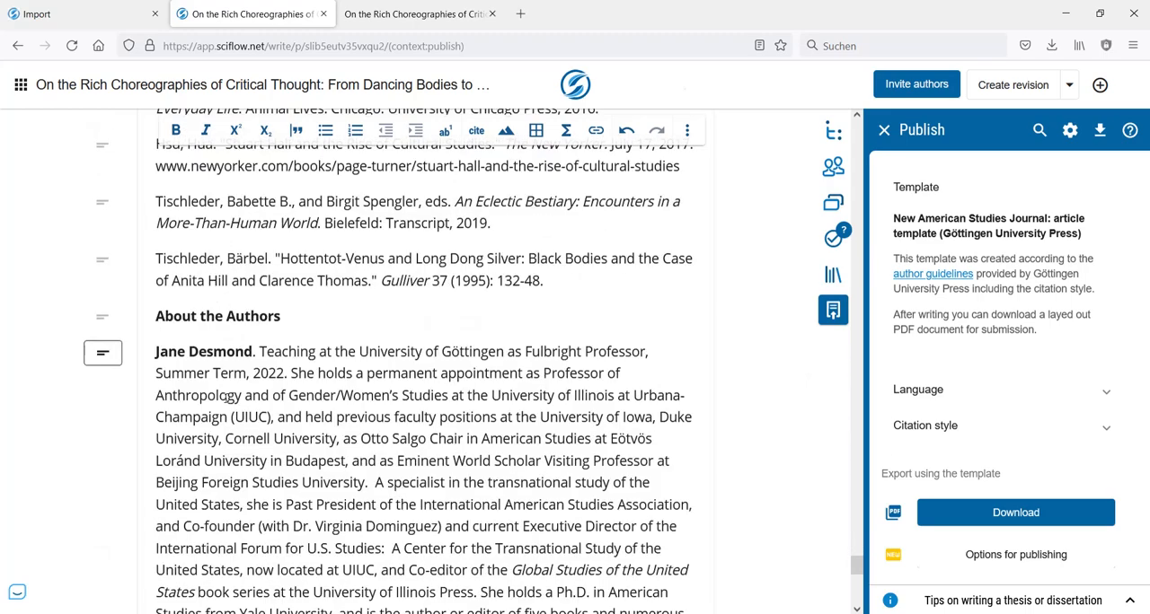
scroll(226, 398, "up", 2)
left_click(406, 13)
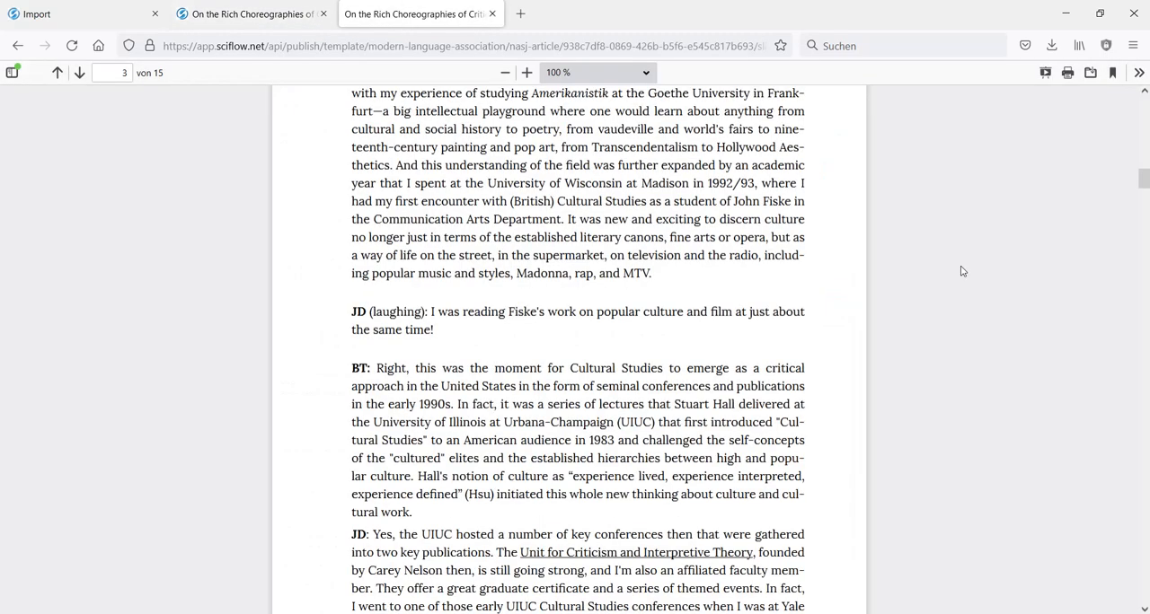
left_click_drag(1144, 178, 1143, 530)
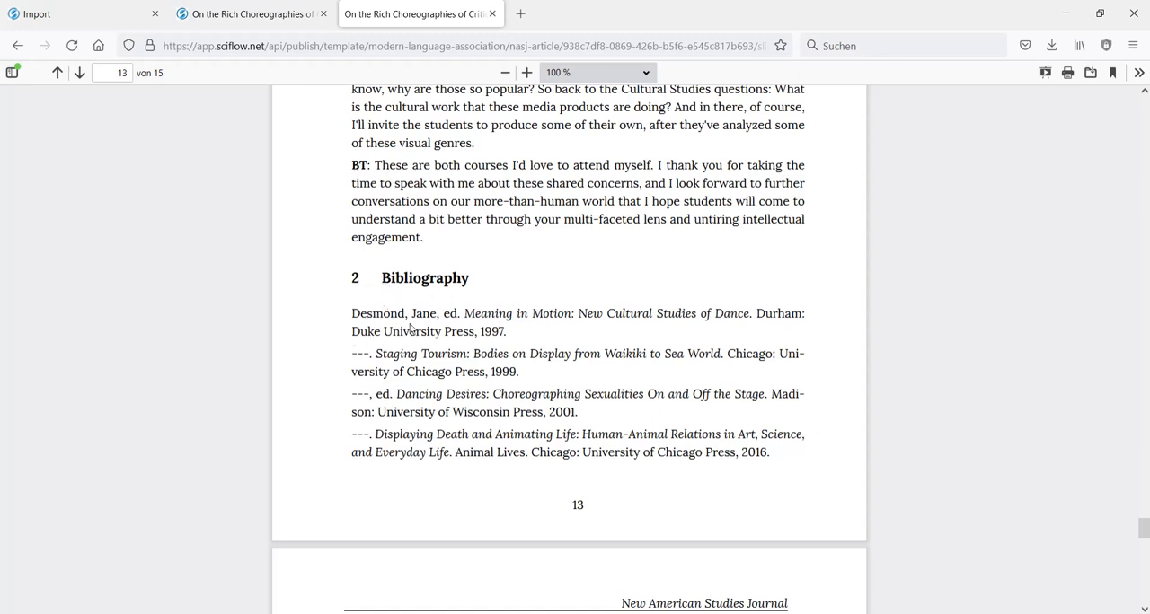
scroll(412, 367, "down", 5)
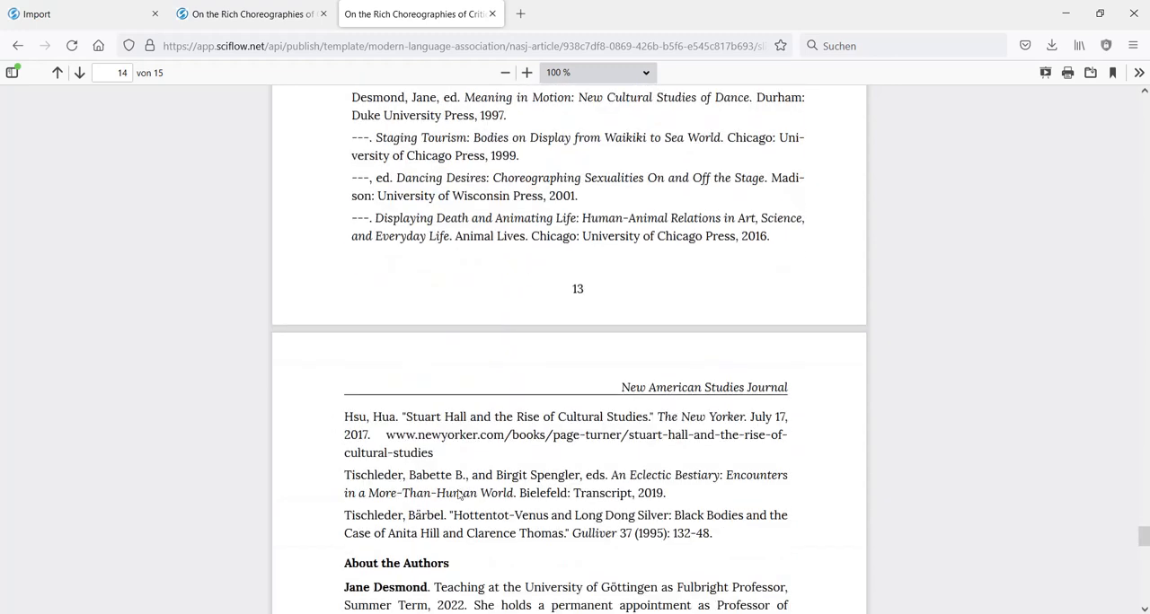
scroll(501, 395, "up", 5)
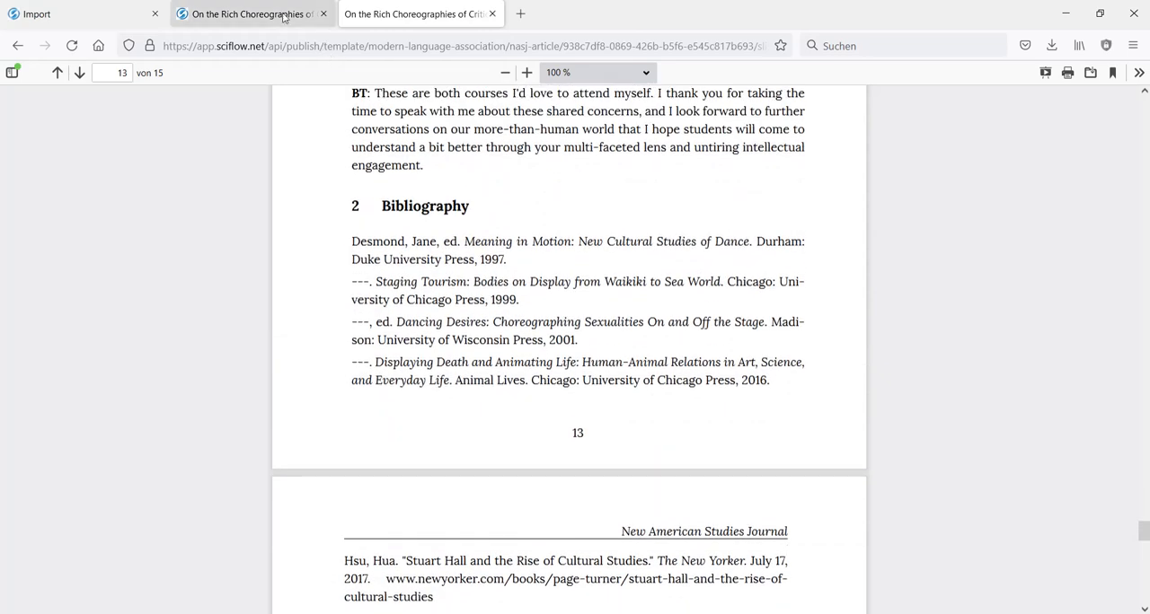
- Back in the editor, set the chapter type of the "Bibliography" chapter to Bibliography and apply the change
left_click(269, 14)
scroll(396, 330, "up", 6)
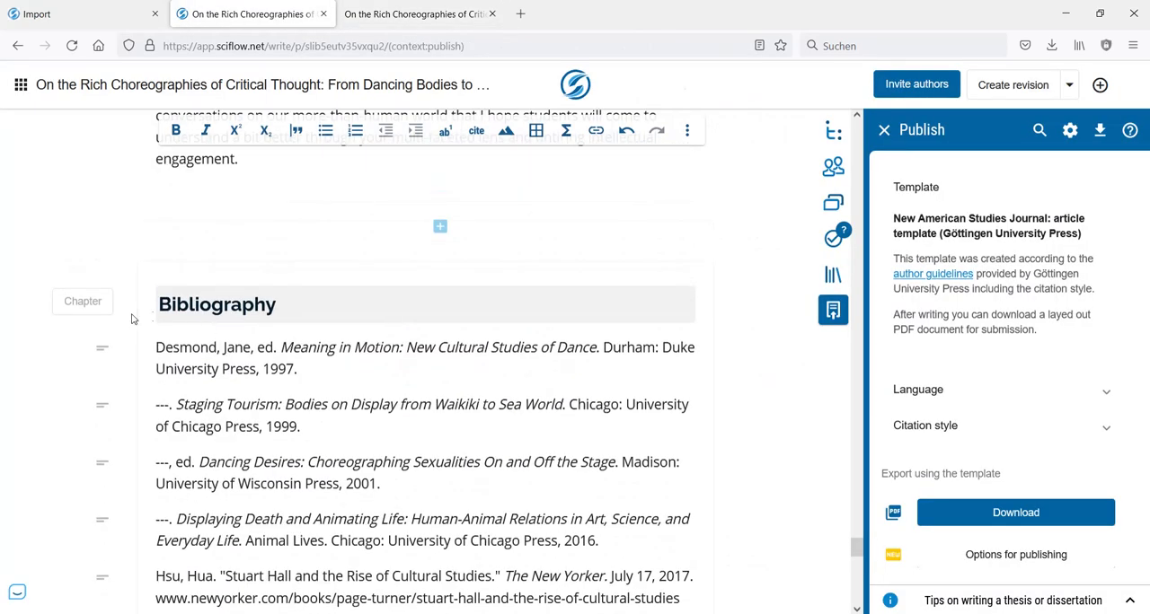
left_click(91, 310)
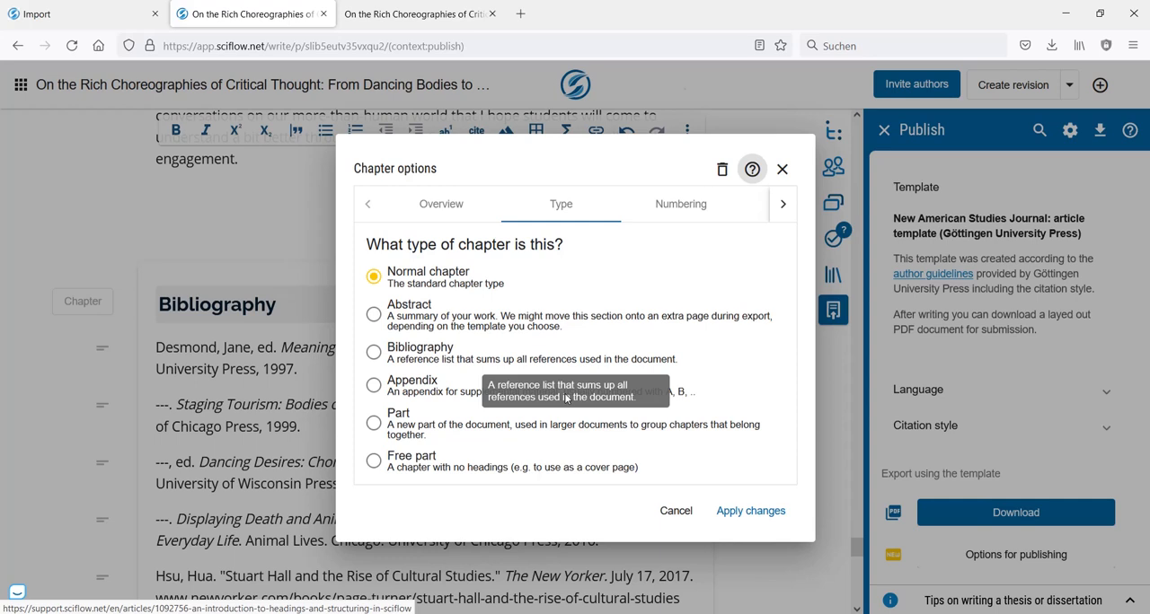
left_click(377, 354)
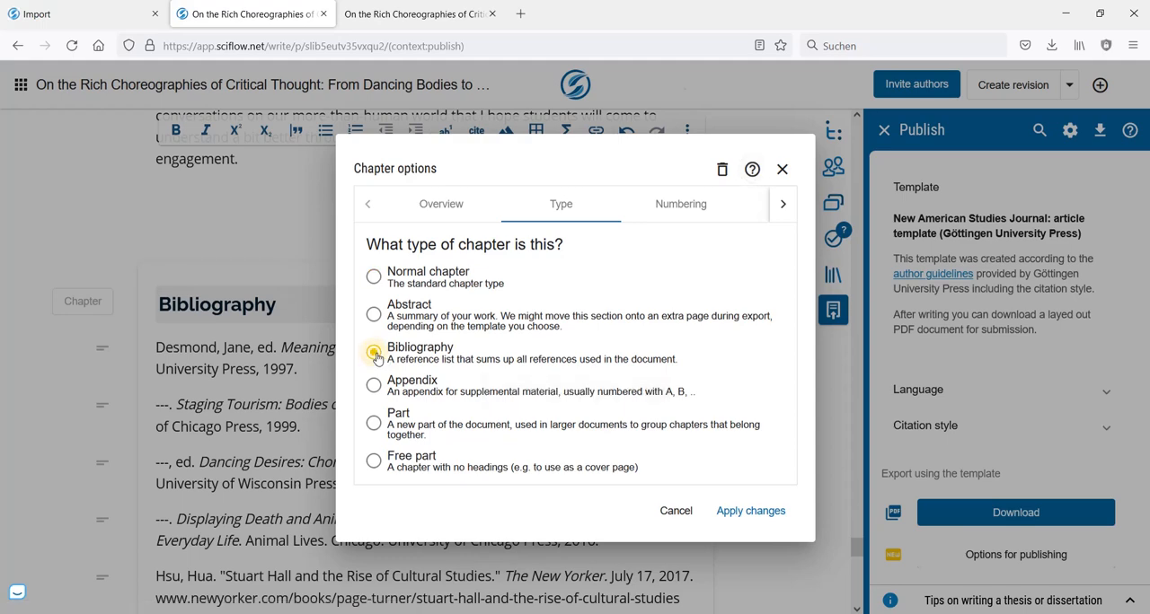
left_click(746, 511)
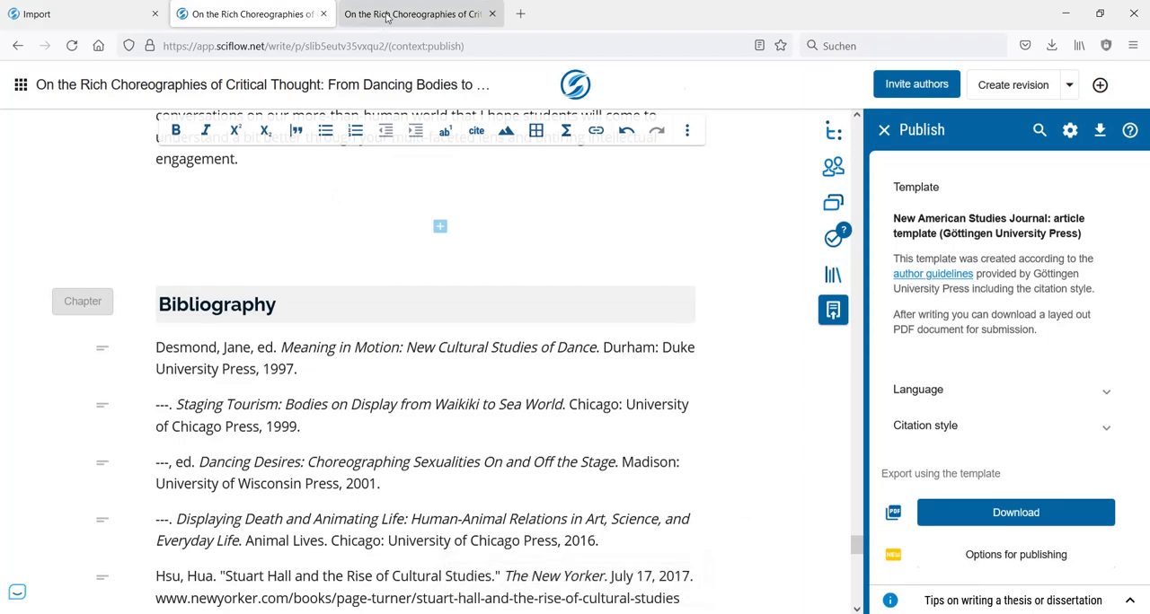
- Delete the second author's biography paragraph under "About the Authors", just above the acknowledgement
scroll(521, 266, "down", 4)
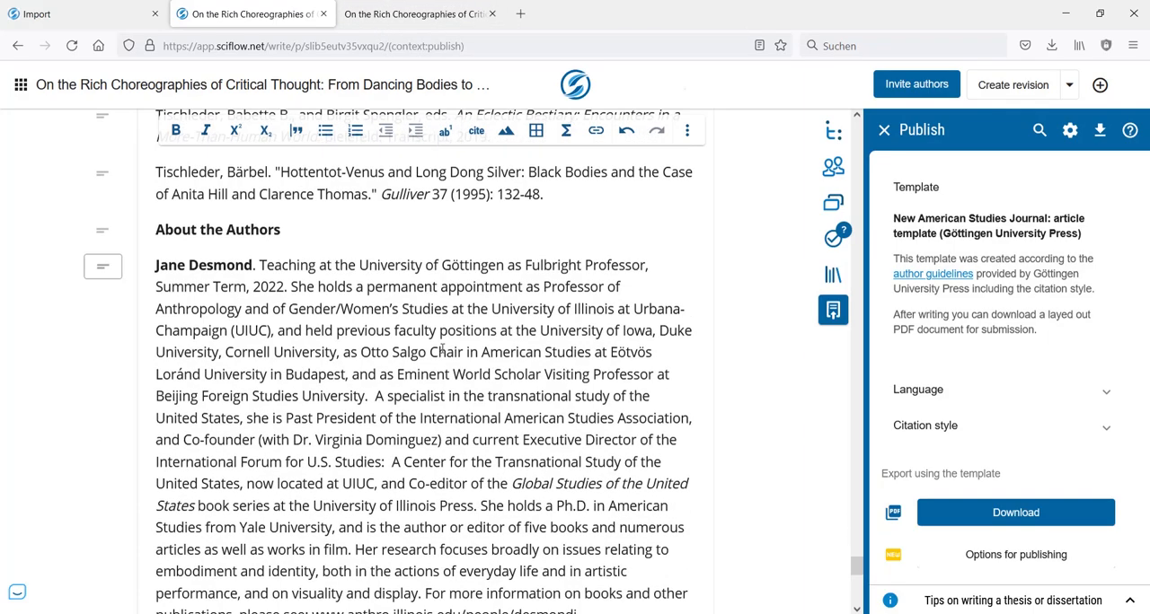
scroll(473, 260, "up", 5)
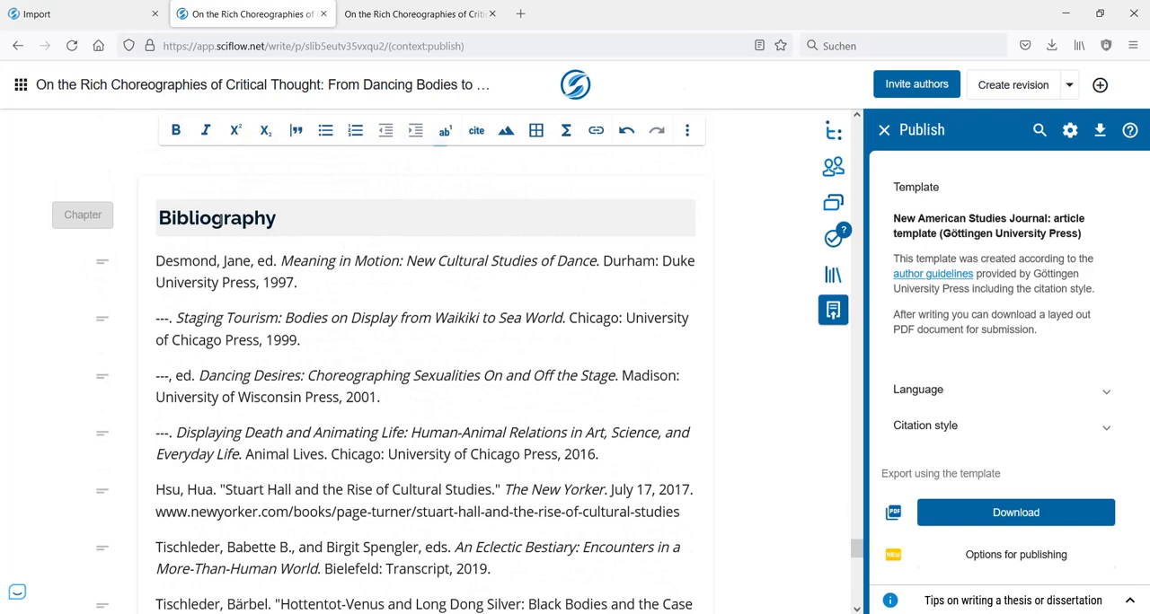
scroll(471, 263, "down", 5)
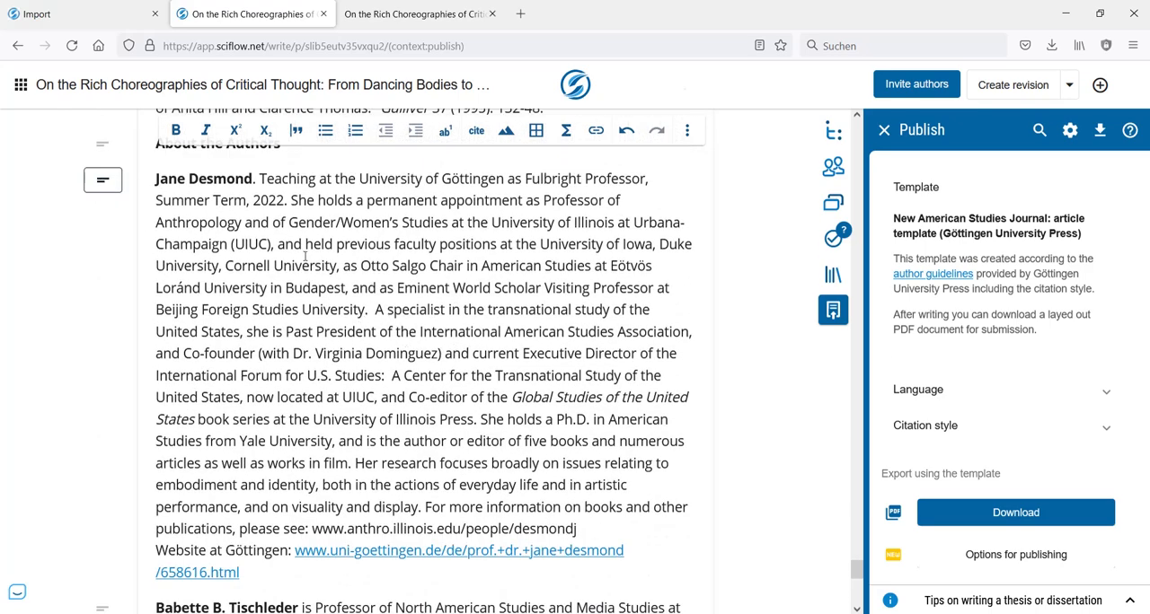
scroll(304, 256, "up", 1)
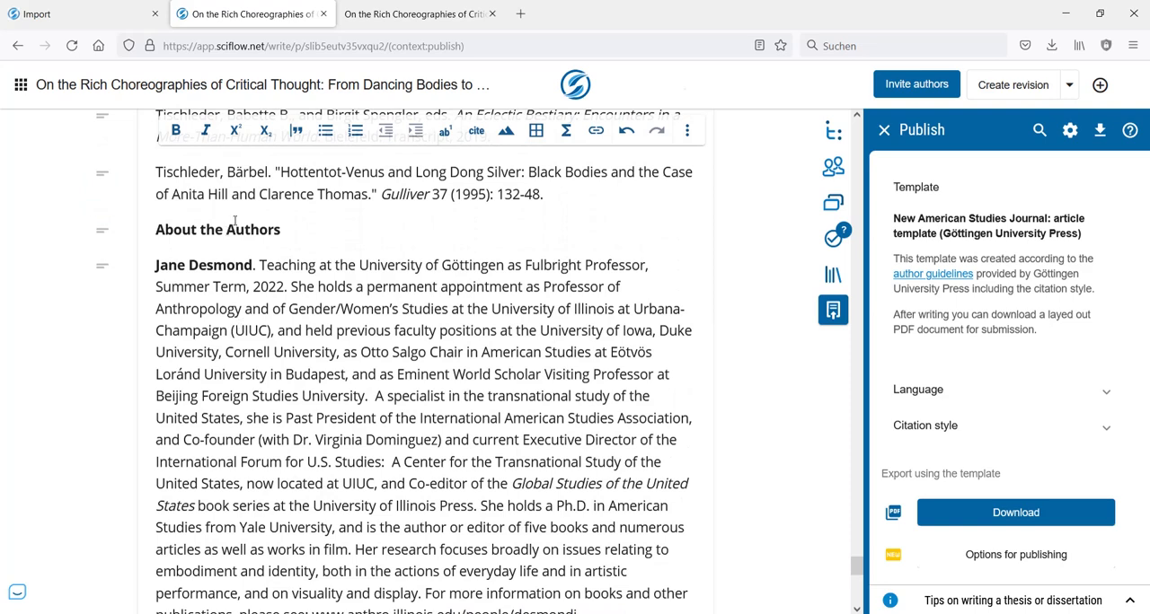
scroll(308, 317, "down", 6)
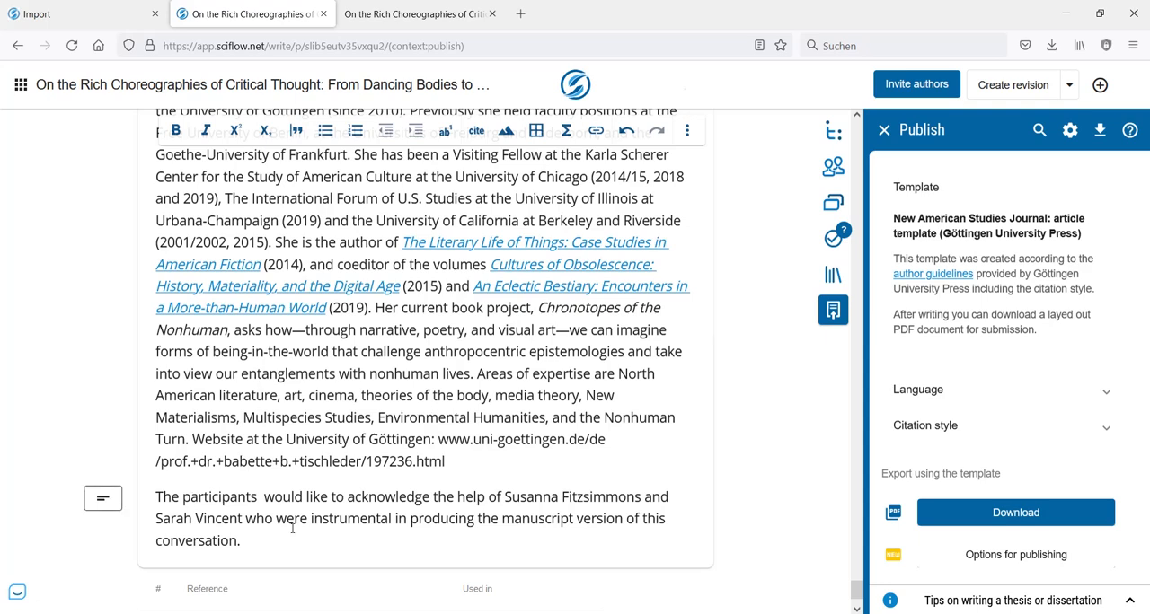
left_click_drag(473, 470, 157, 265)
key("ctrl+c")
scroll(381, 362, "up", 2)
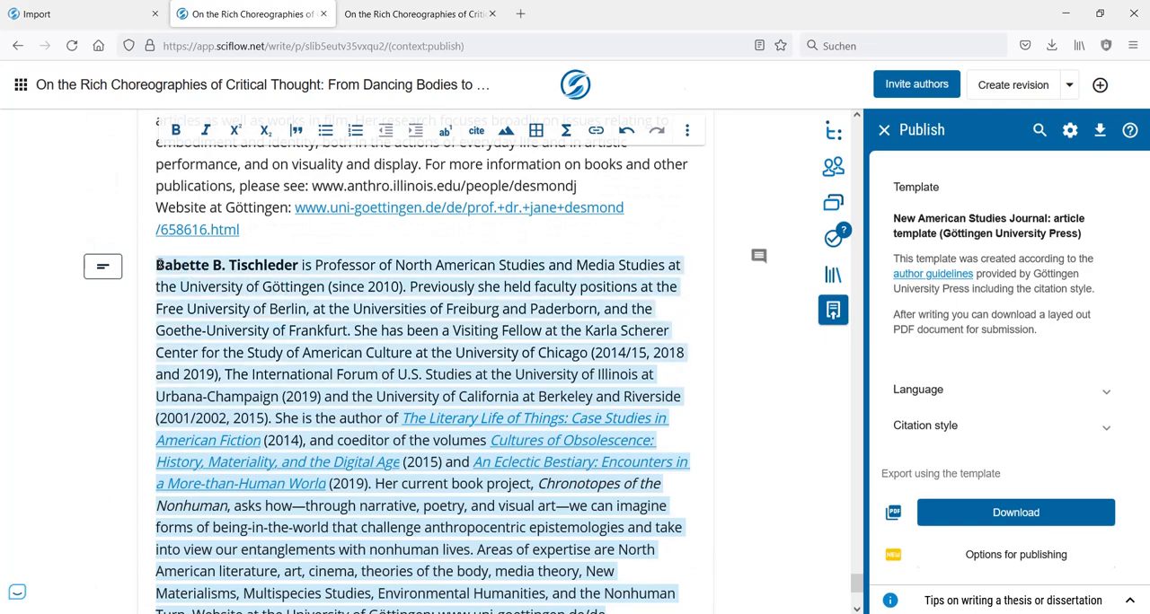
scroll(294, 306, "down", 3)
scroll(294, 307, "up", 3)
key("Delete")
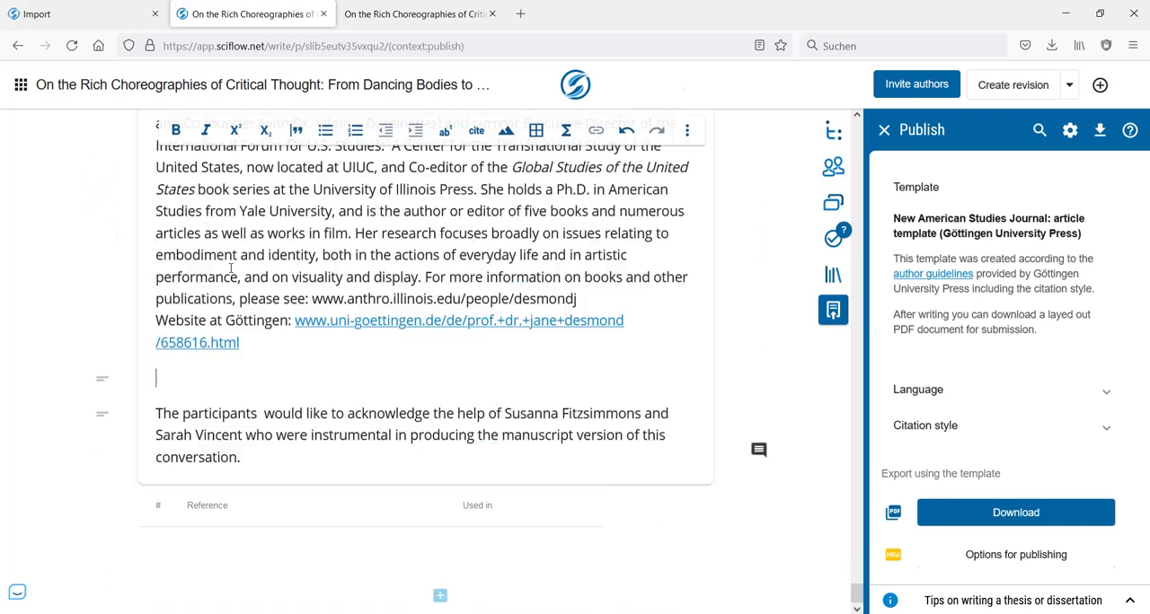
- Hide the document owner's author entry from the publication and return to the author list
left_click(833, 166)
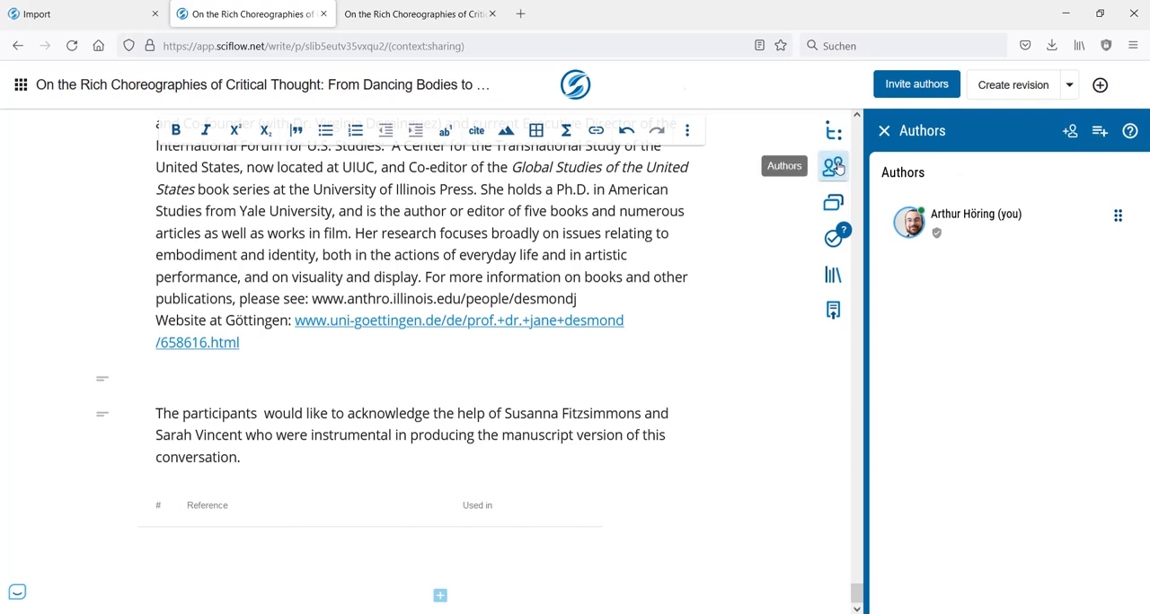
left_click(990, 236)
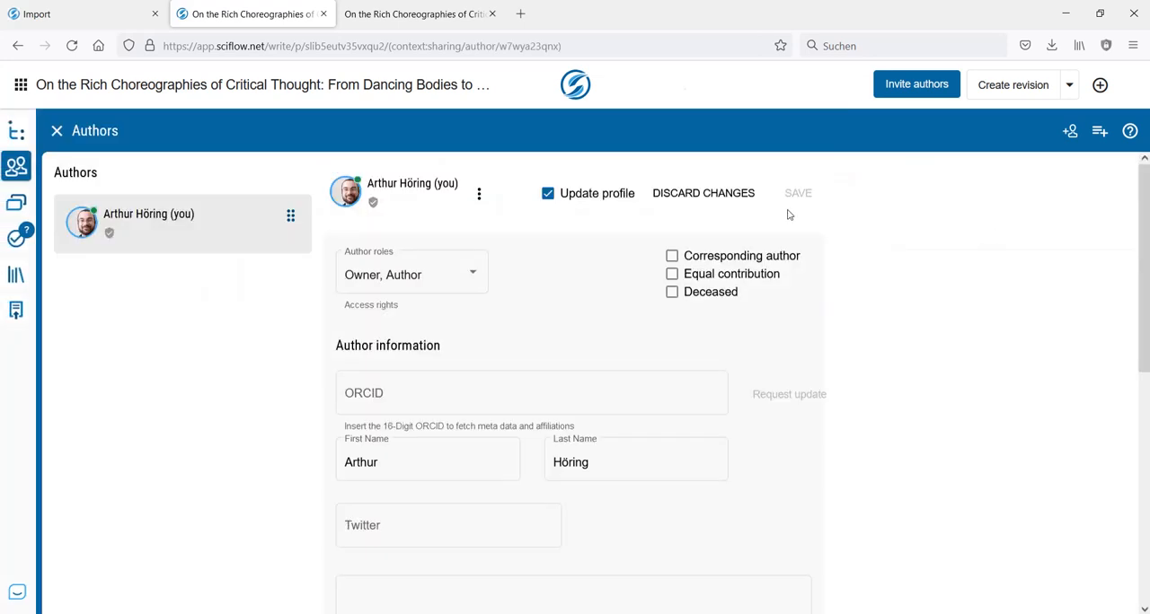
left_click(481, 193)
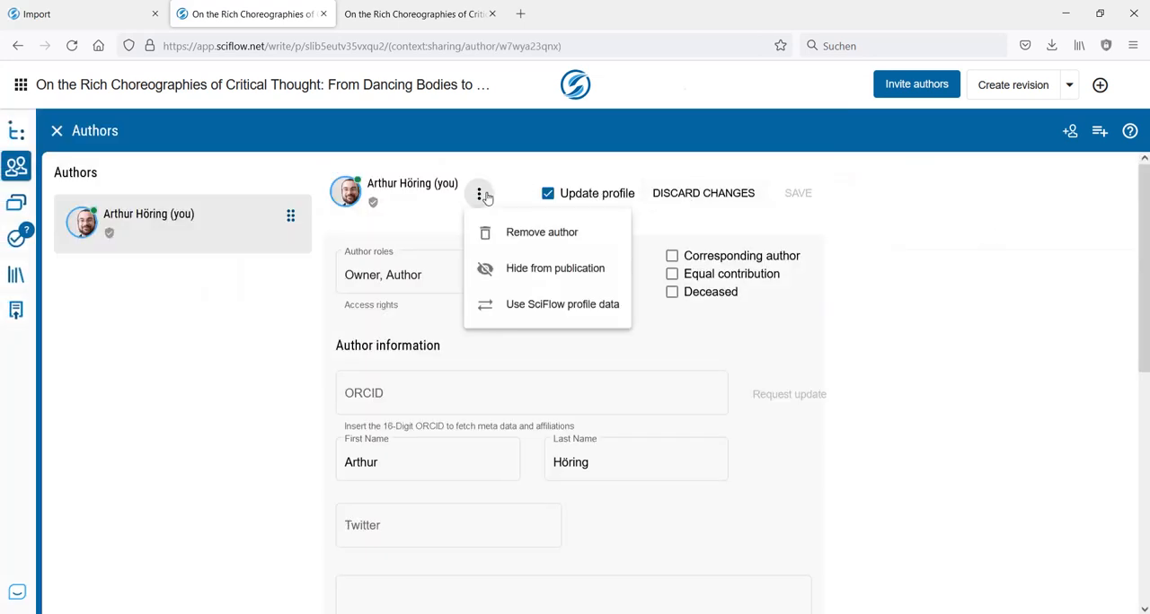
left_click(568, 279)
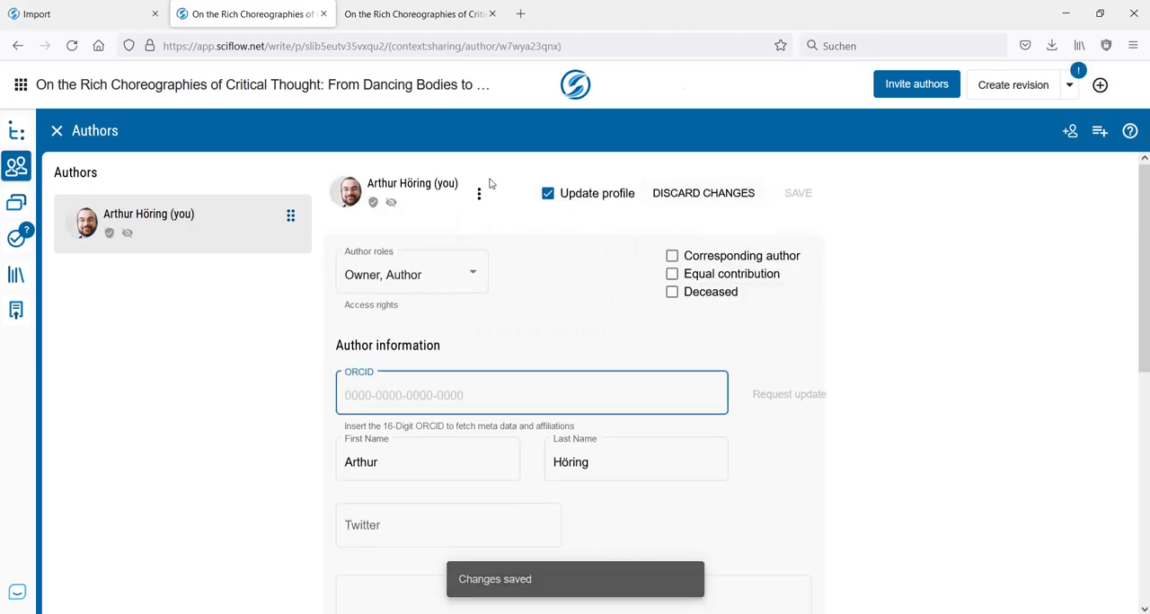
mouse_move(393, 205)
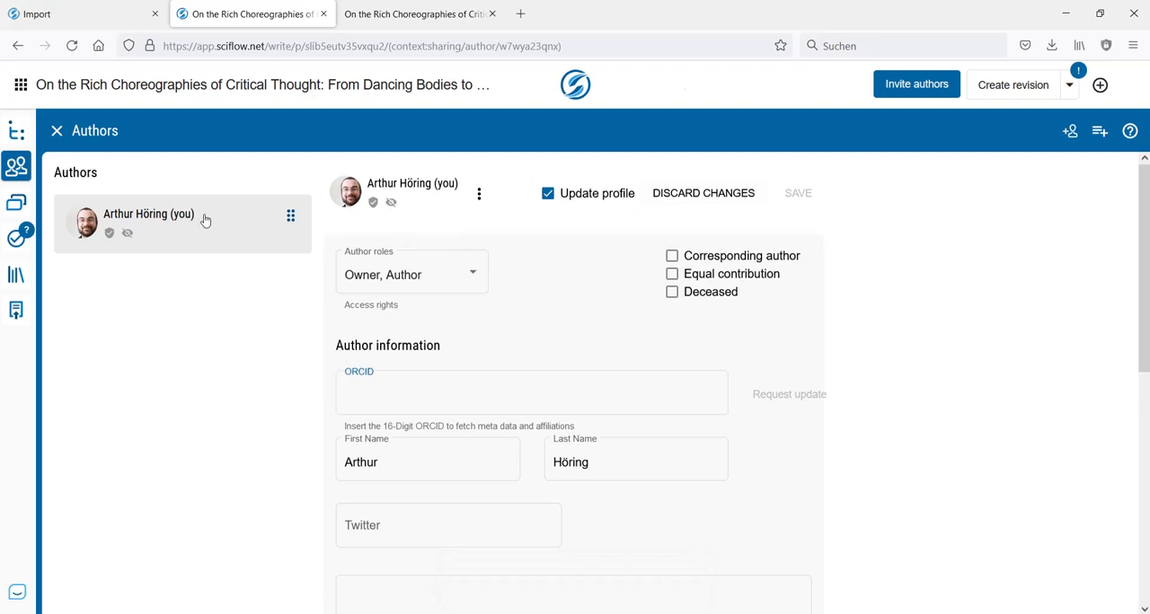
left_click(206, 219)
- Add a new author without document access and paste the copied biography into the author's biographical information
mouse_move(956, 236)
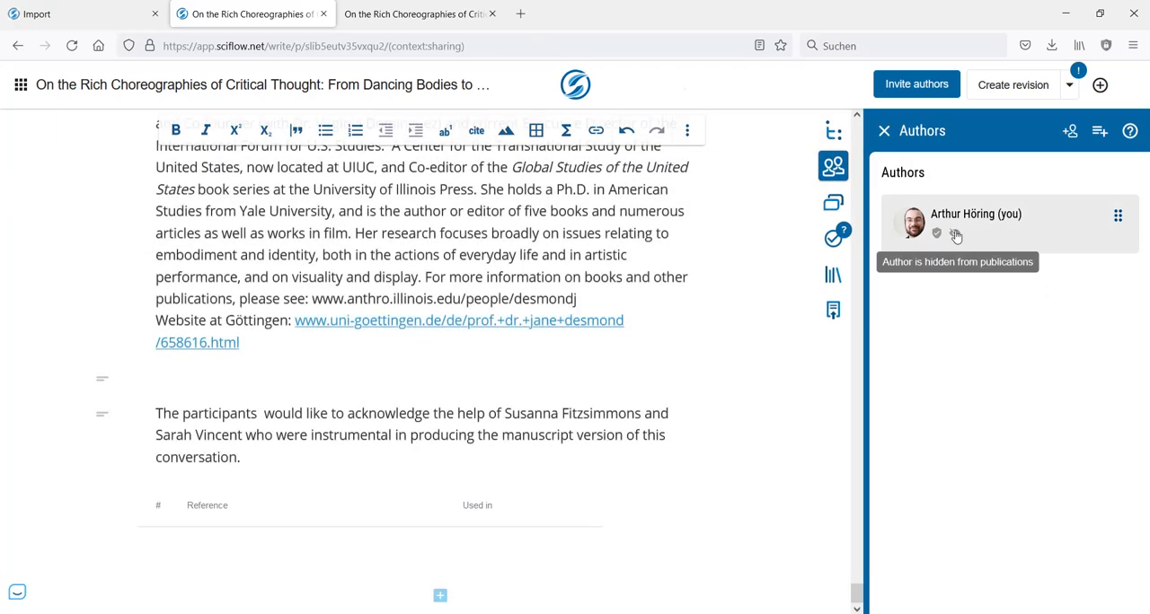
left_click(1100, 133)
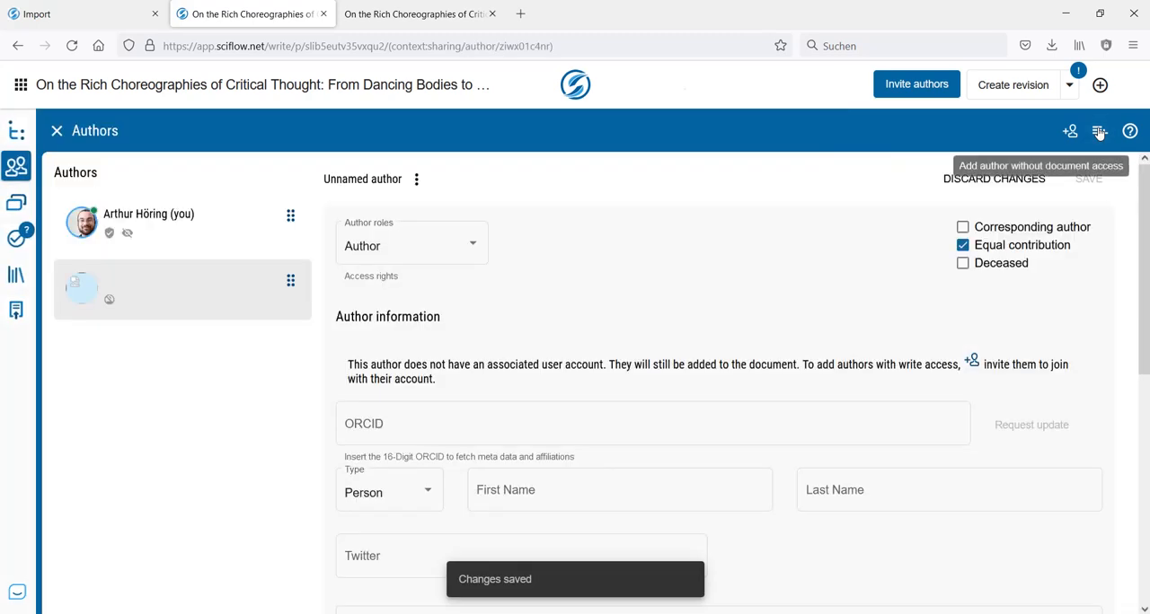
scroll(630, 277, "down", 2)
scroll(634, 283, "down", 4)
scroll(648, 278, "up", 6)
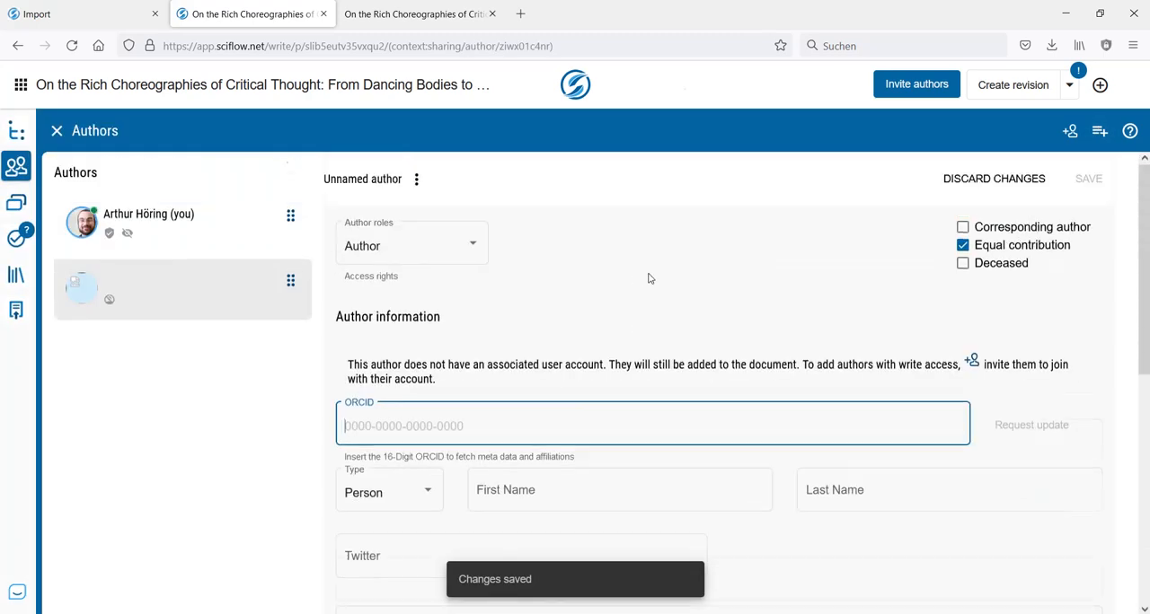
scroll(365, 312, "down", 3)
scroll(675, 288, "down", 3)
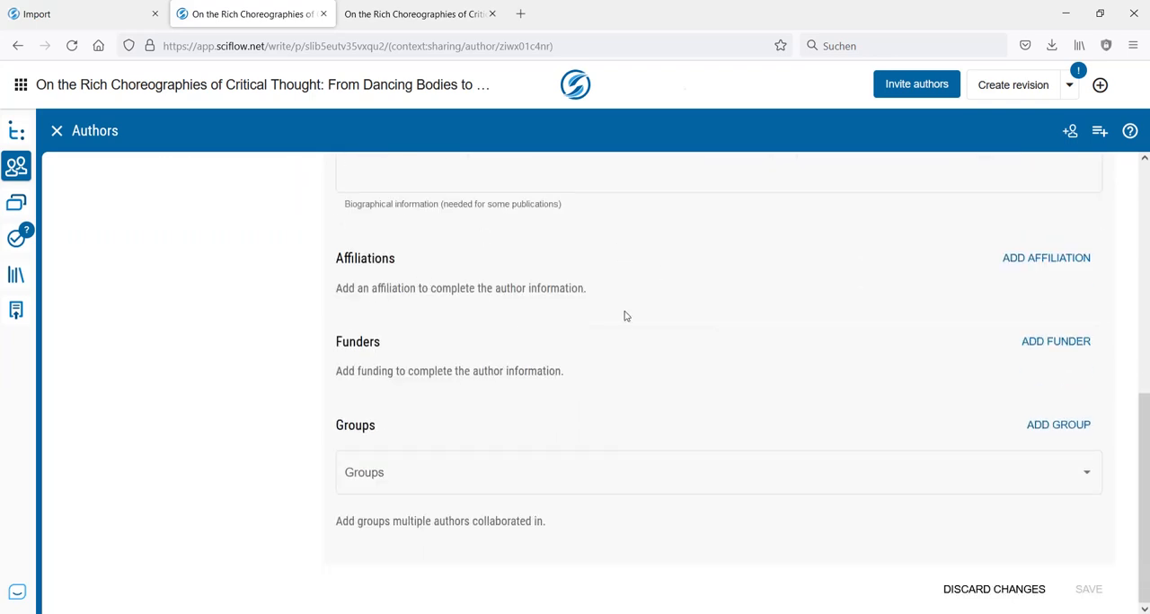
scroll(626, 316, "up", 2)
left_click(427, 340)
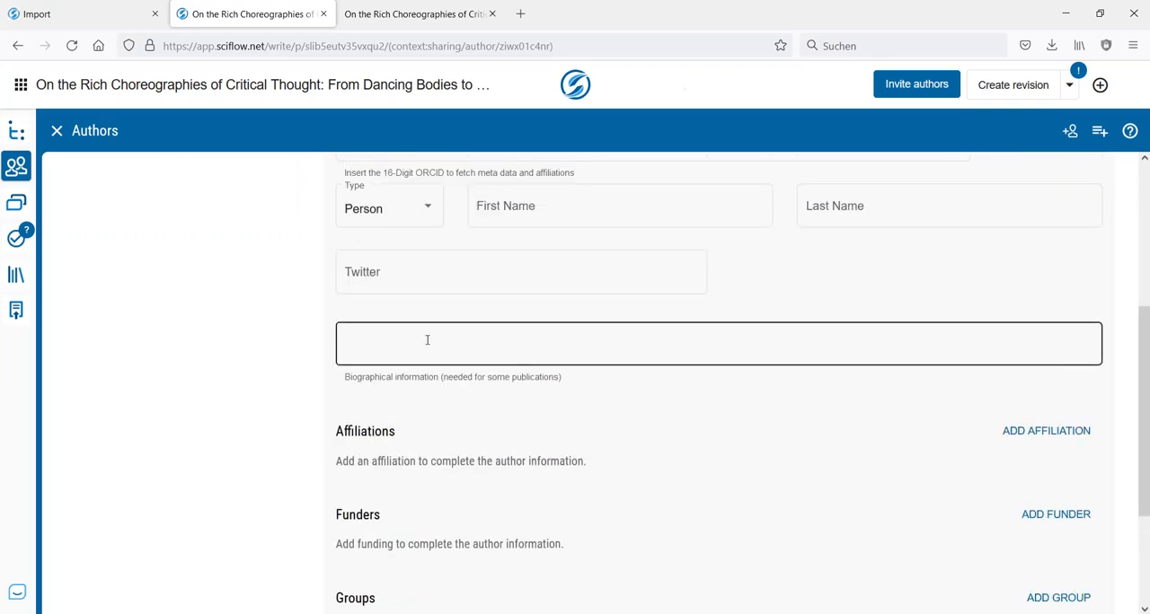
key("ctrl+v")
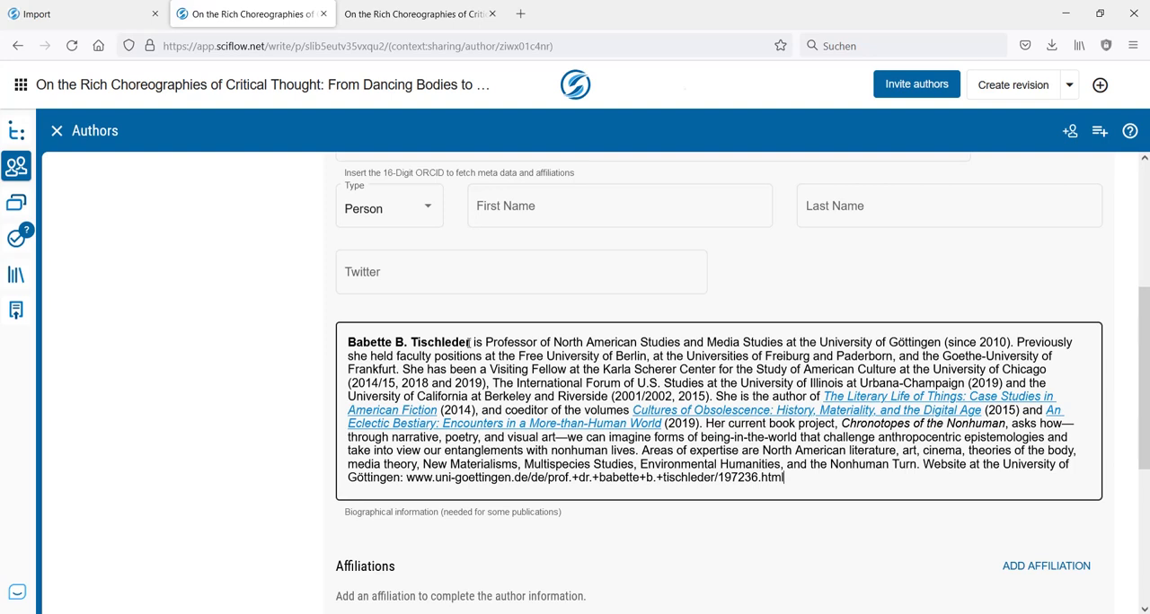
- Fill in the new author's first name and last name from the name opening the biography, and save the entry
left_click_drag(471, 341, 342, 345)
key("ctrl+c")
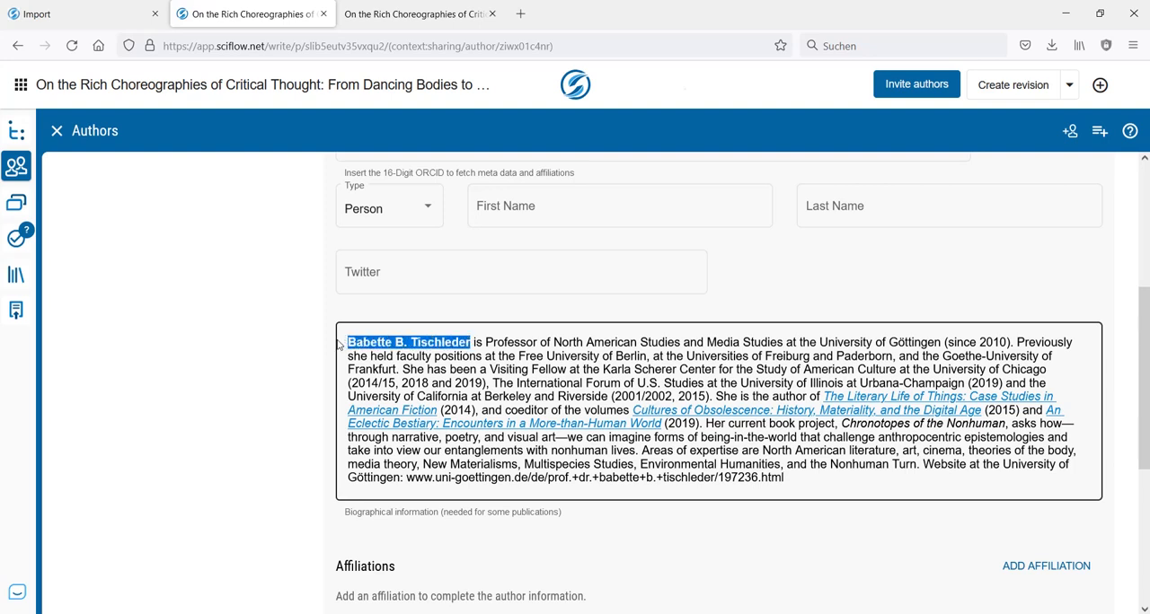
left_click(560, 214)
key("ctrl+v")
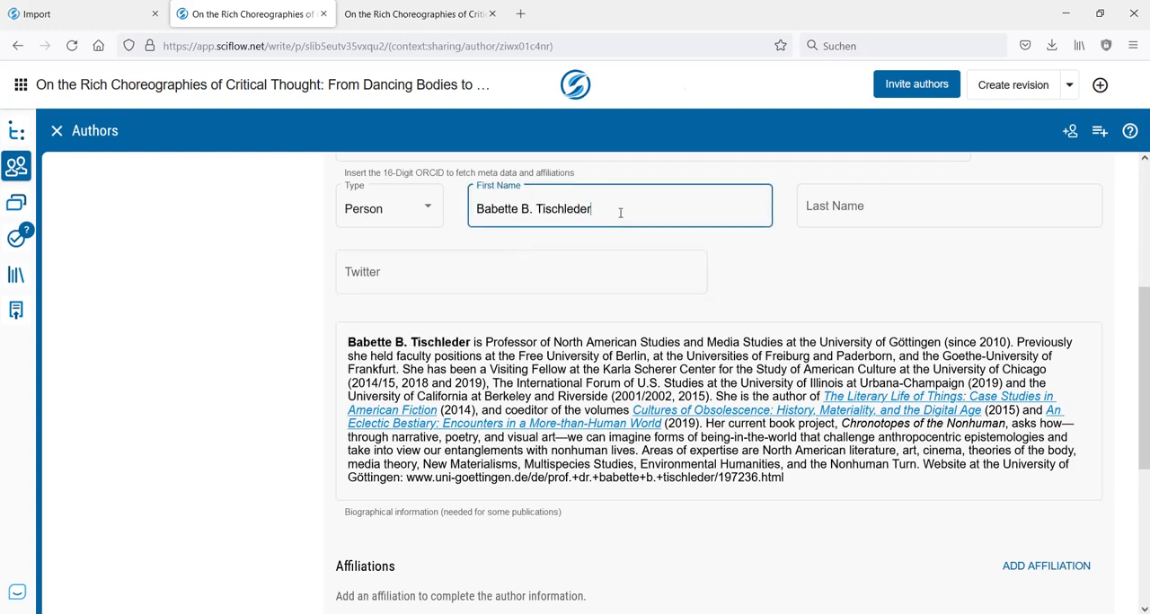
key("ctrl+shift+Left")
key("ctrl+shift+Left")
key("ctrl+shift+Right")
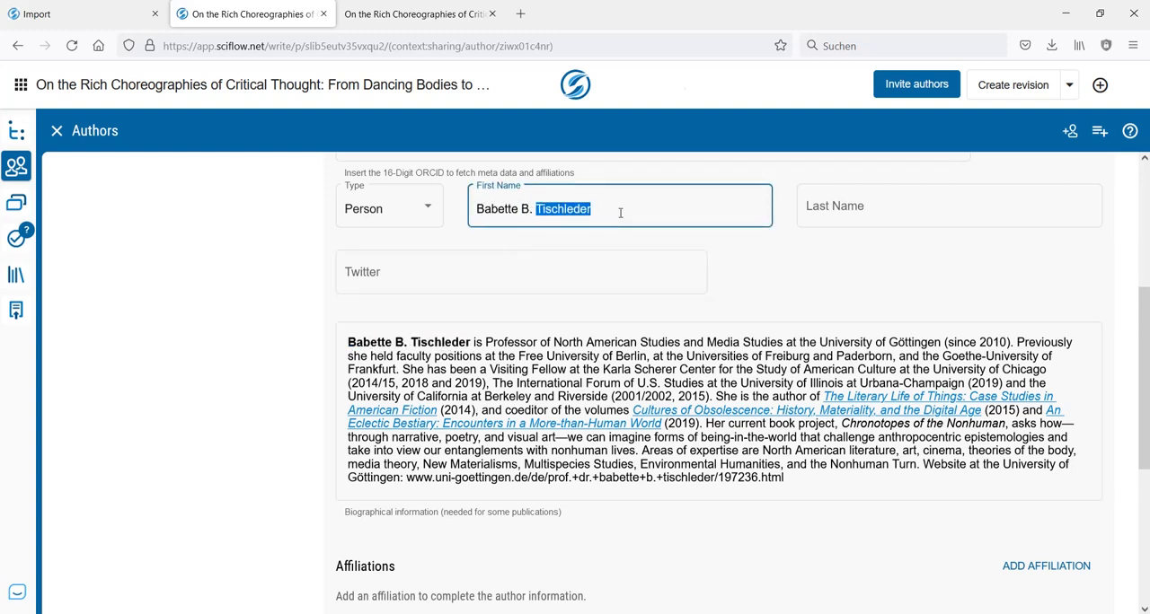
key("ctrl+x")
key("Tab")
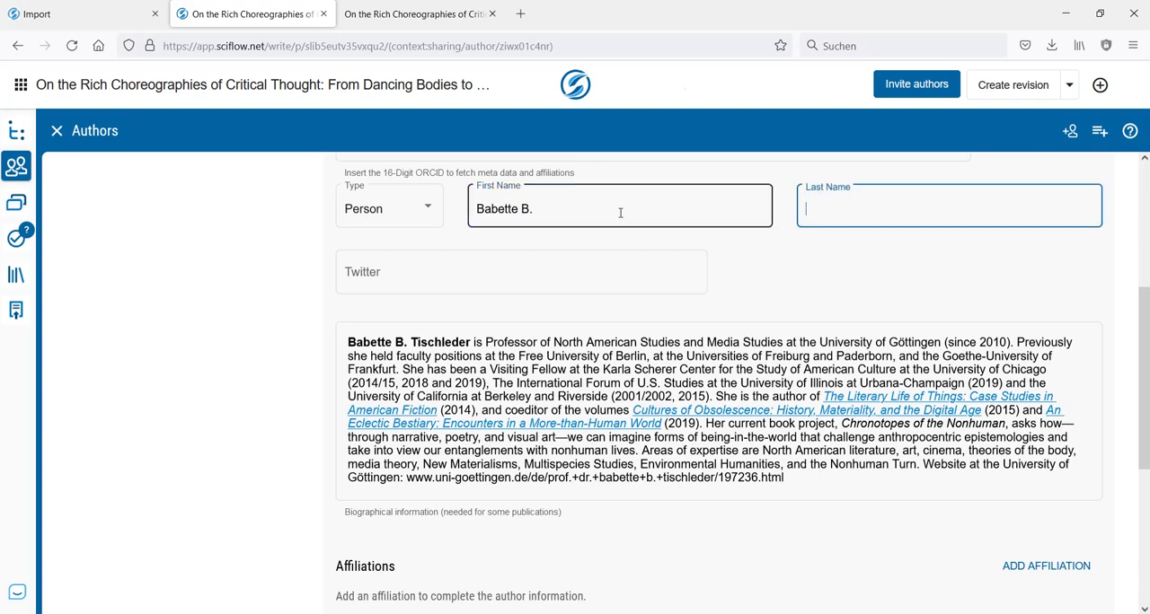
key("ctrl+v")
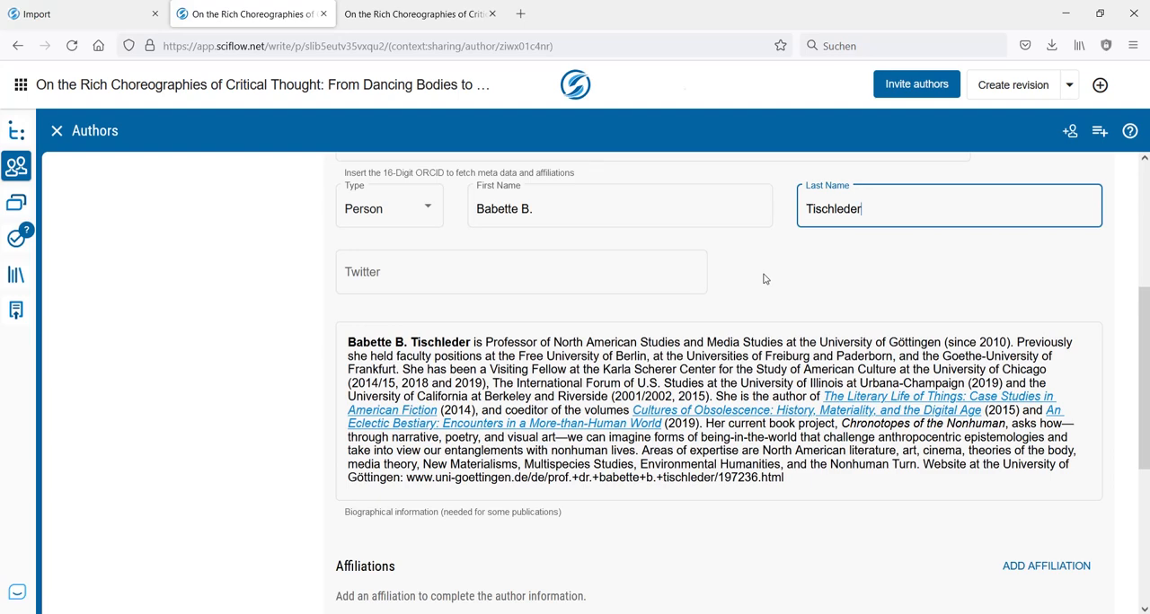
scroll(764, 279, "up", 5)
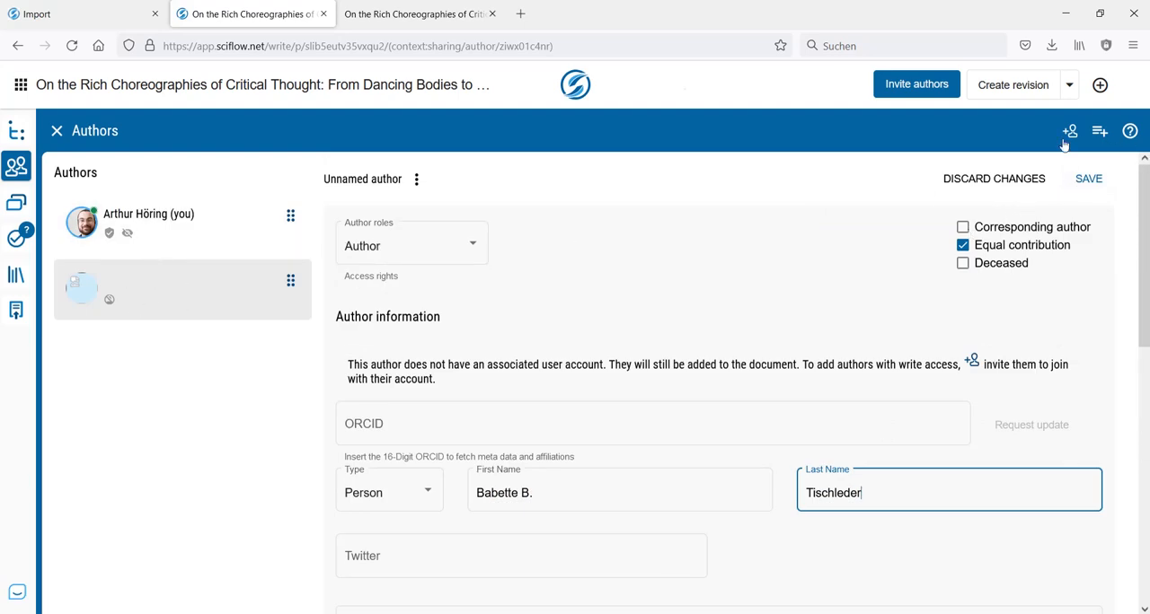
left_click(1088, 180)
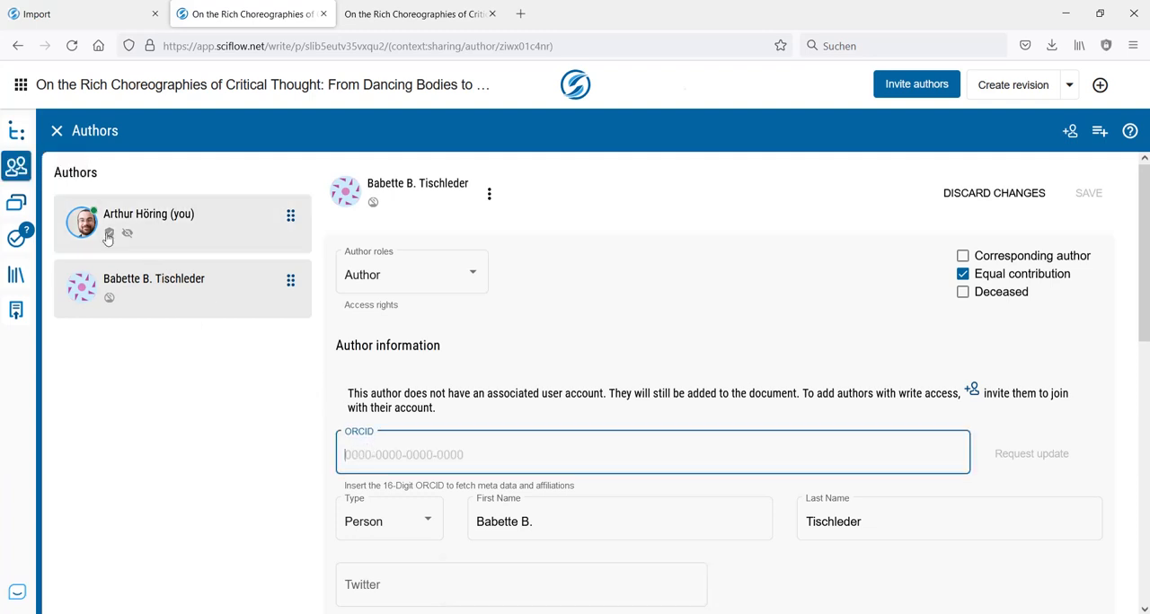
- Back in the manuscript, cut the remaining author biography and delete the "About the Authors" heading above it
left_click(11, 162)
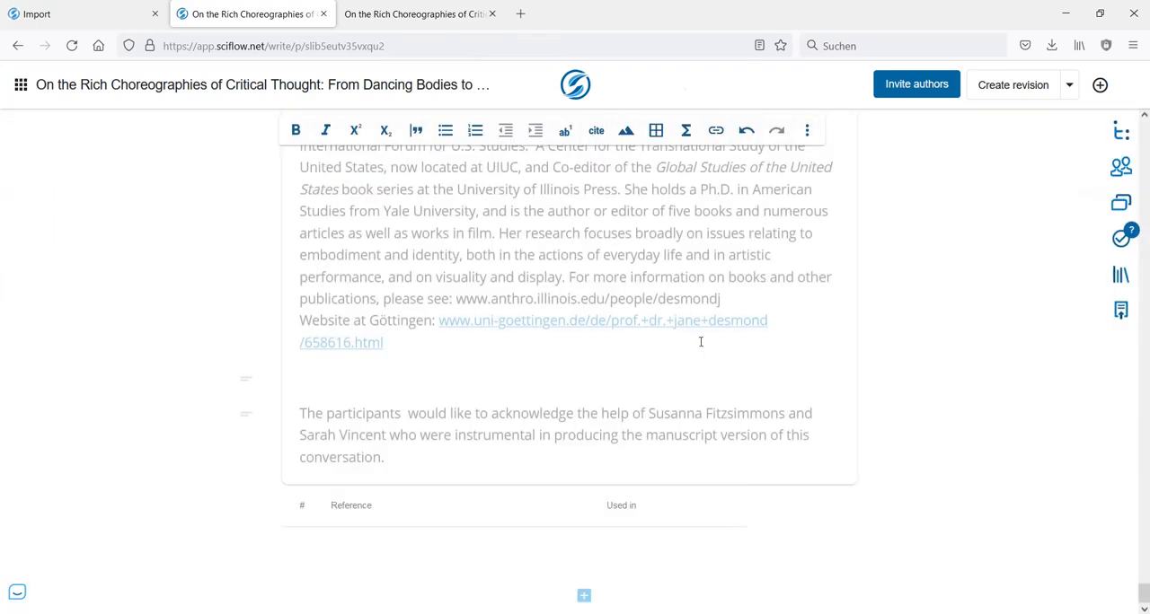
left_click_drag(432, 361, 300, 203)
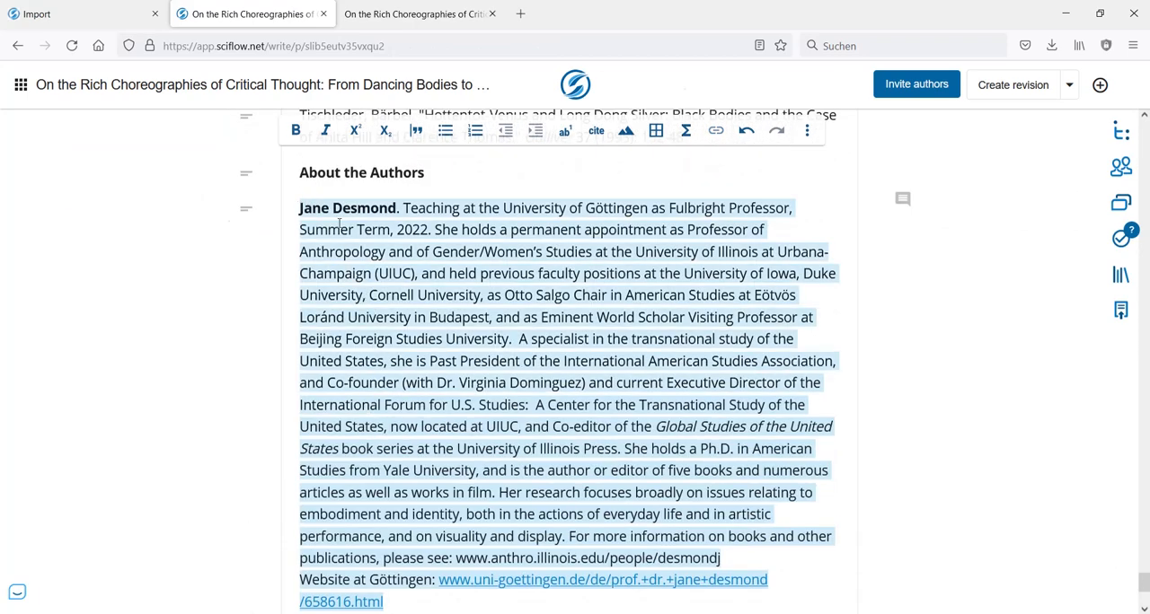
key("BackSpace")
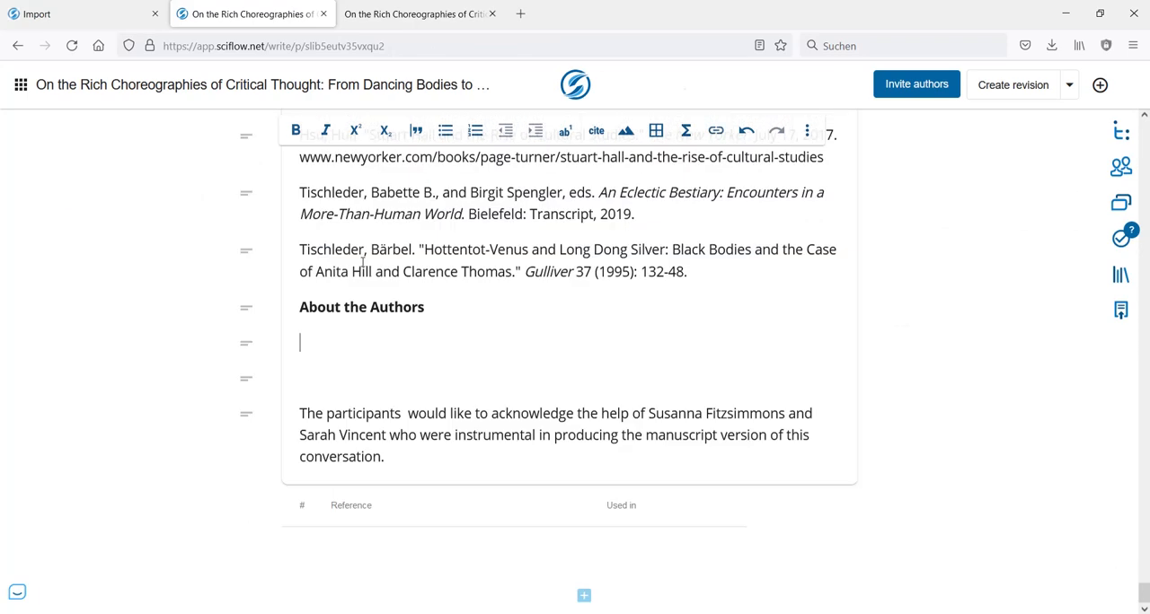
key("shift+Up")
key("BackSpace")
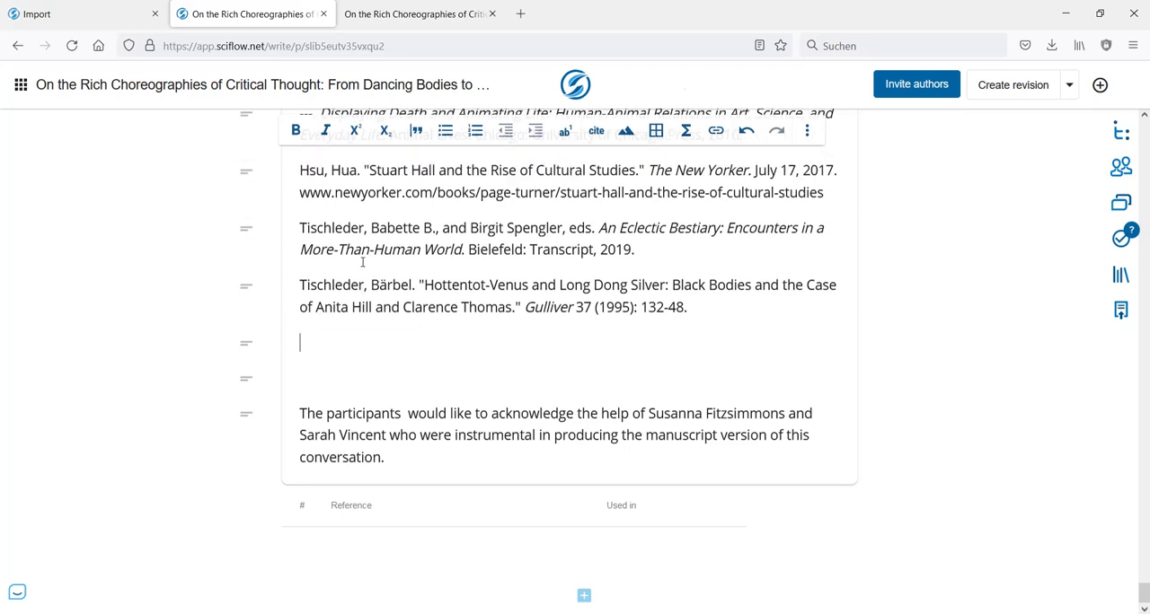
- Add another author without document access and paste the remaining biography into the biographical information
left_click(1120, 167)
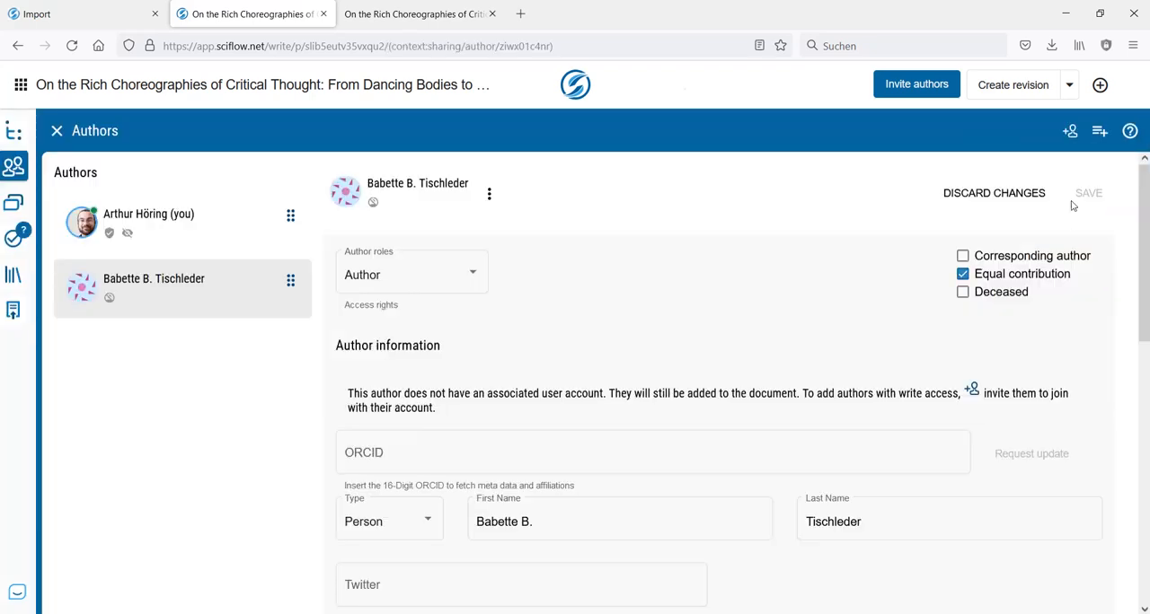
left_click(1071, 131)
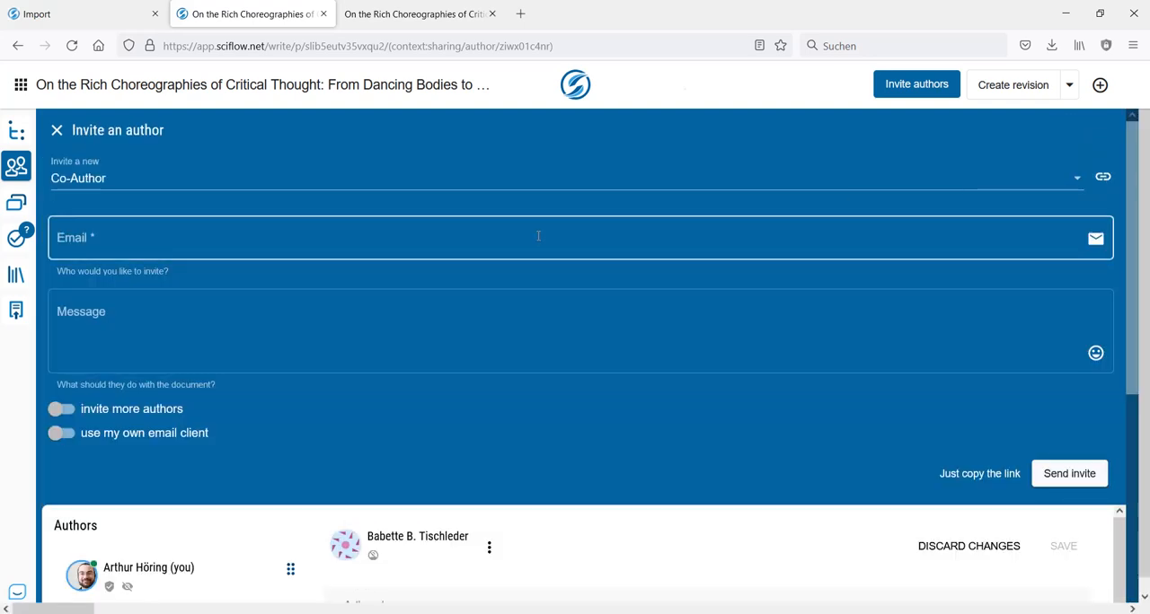
left_click(57, 131)
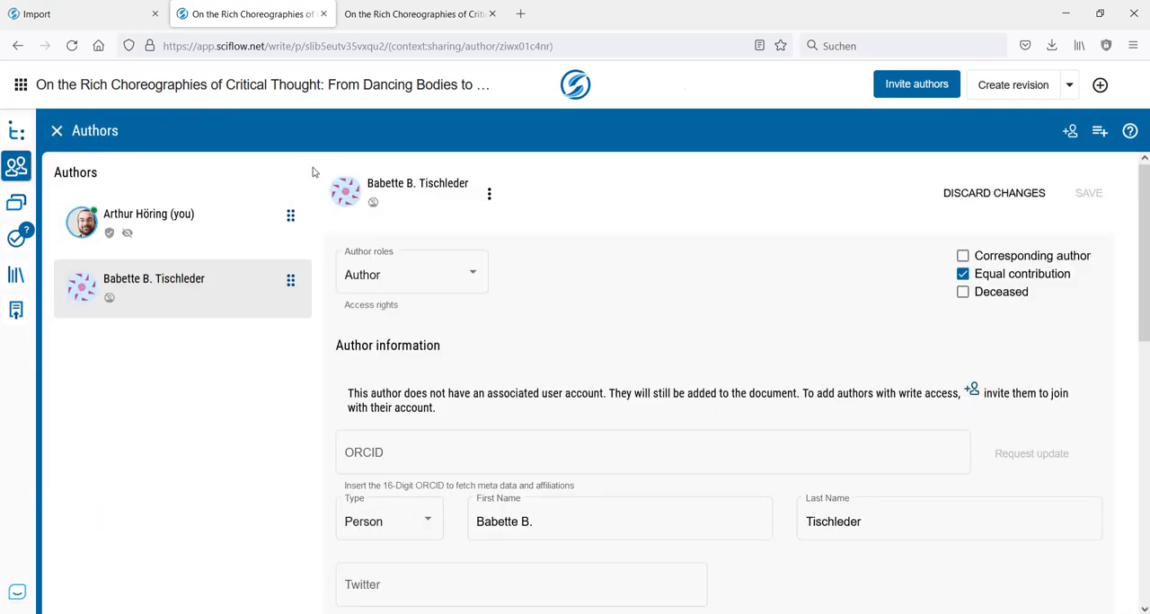
left_click(1097, 135)
scroll(651, 306, "down", 2)
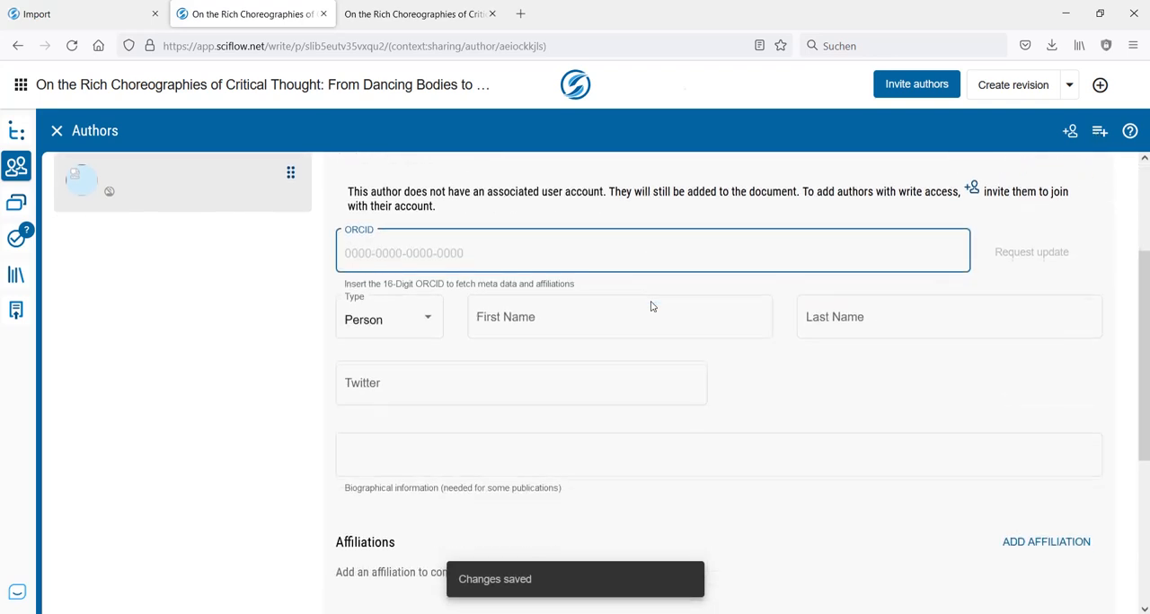
left_click(428, 461)
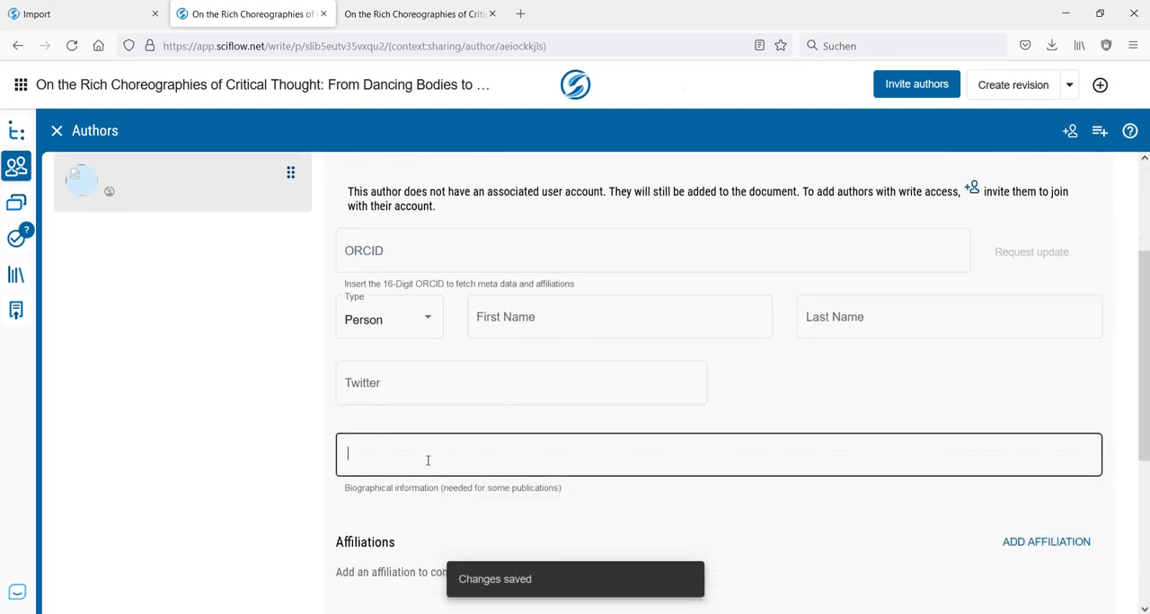
key("ctrl+v")
scroll(514, 418, "down", 2)
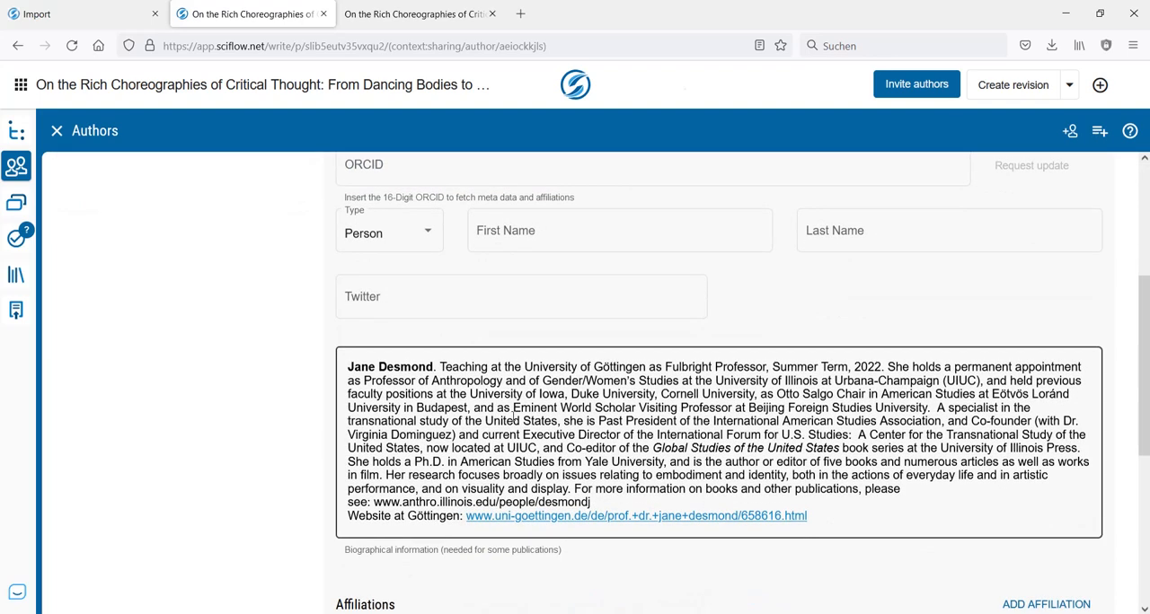
- Split the name from the pasted biography into this author's first and last name, save the entry and return to the author list
left_click_drag(436, 361, 340, 372)
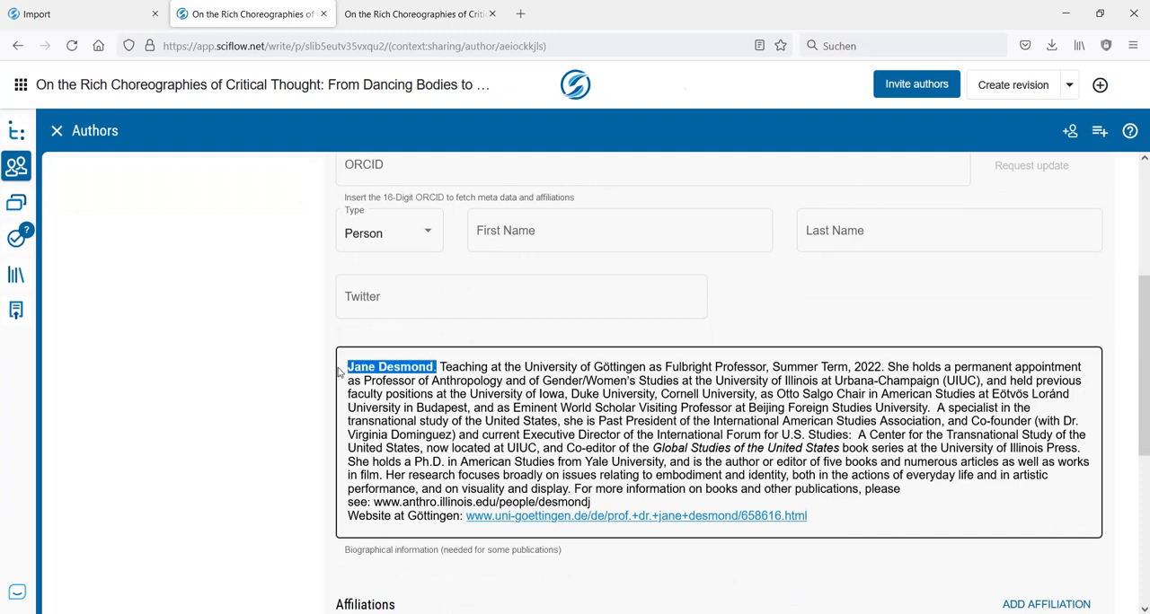
left_click(580, 235)
key("ctrl+v")
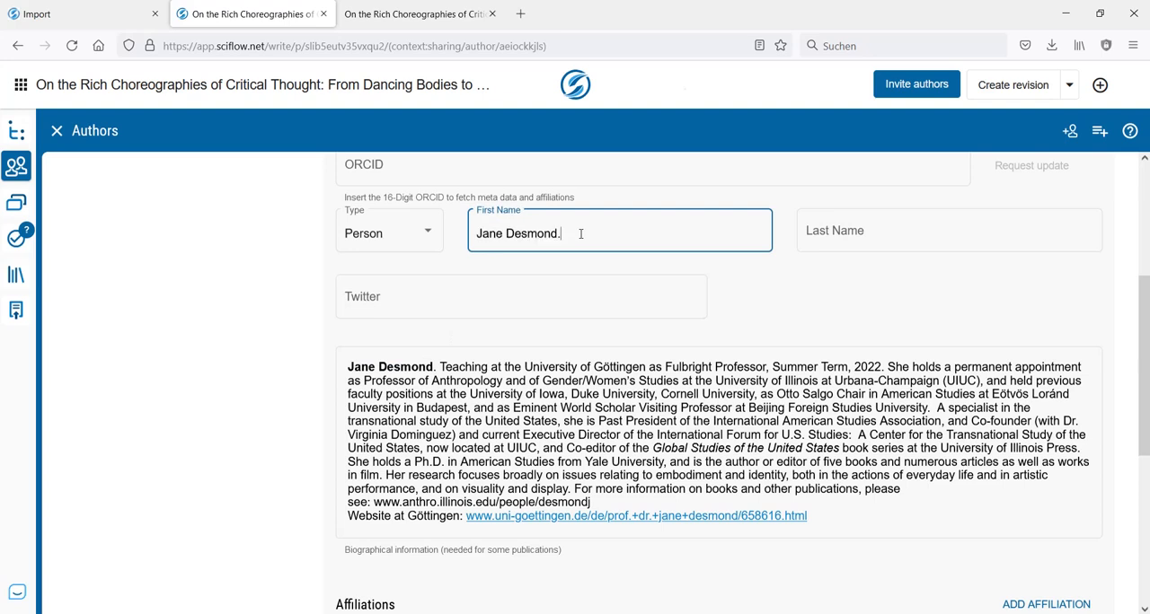
key("ctrl+shift+Left")
key("ctrl+x")
key("Tab")
key("ctrl+v")
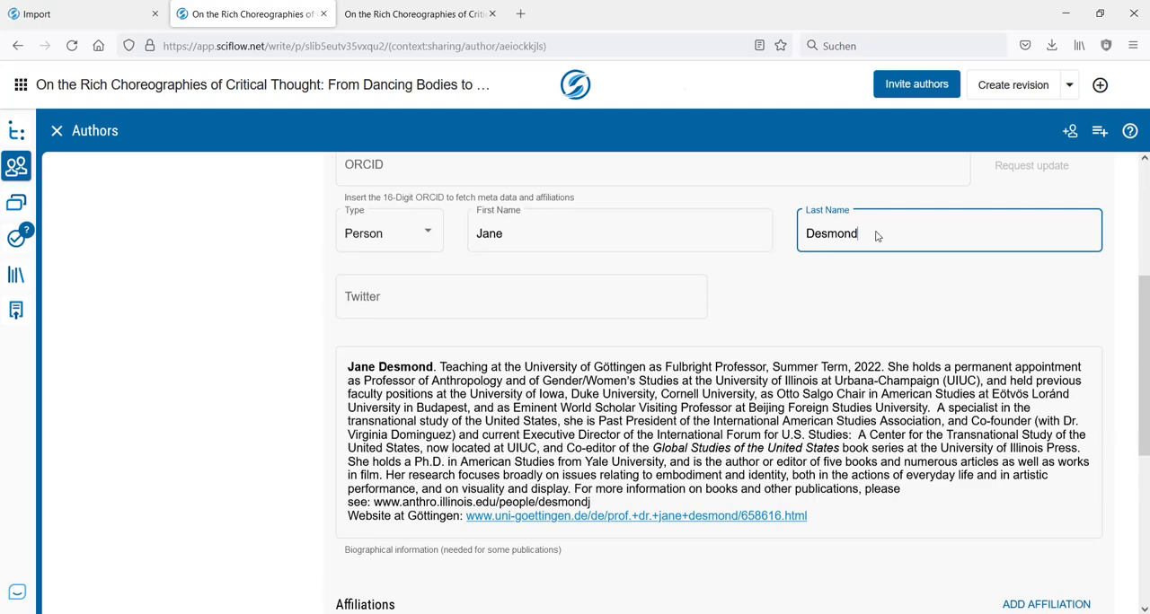
scroll(992, 208, "up", 3)
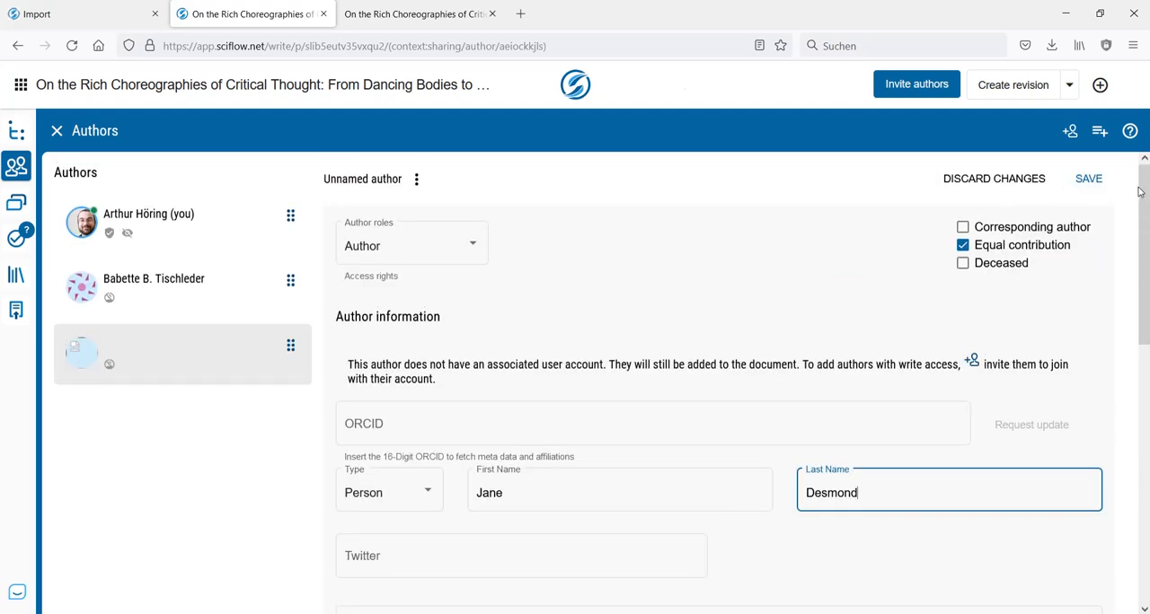
left_click_drag(1142, 194, 1141, 490)
left_click(1095, 596)
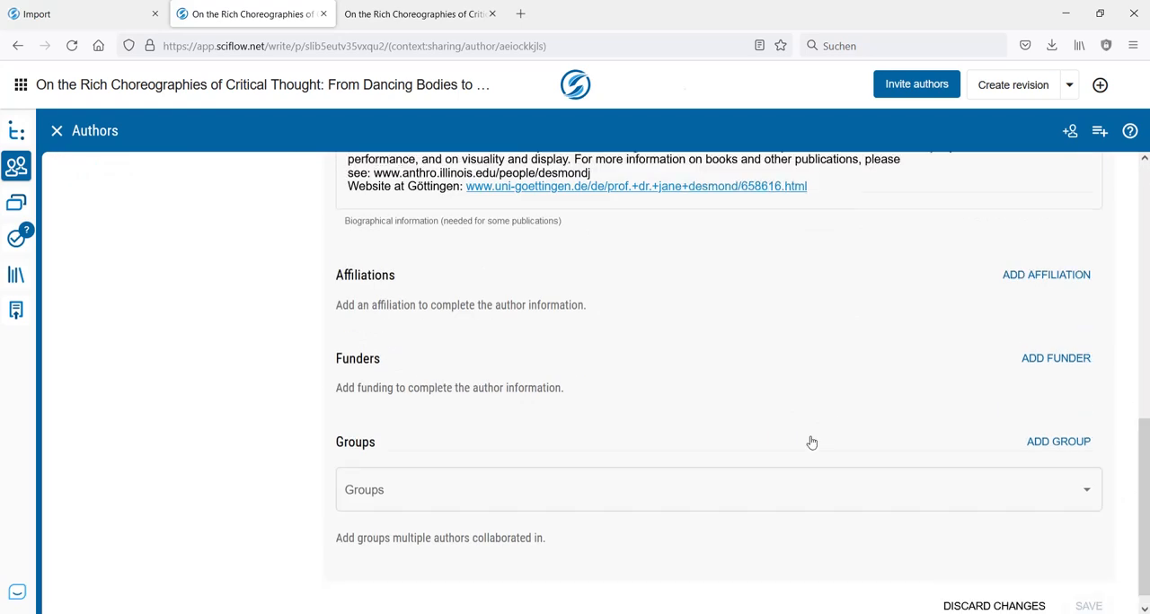
left_click_drag(1141, 484, 1142, 220)
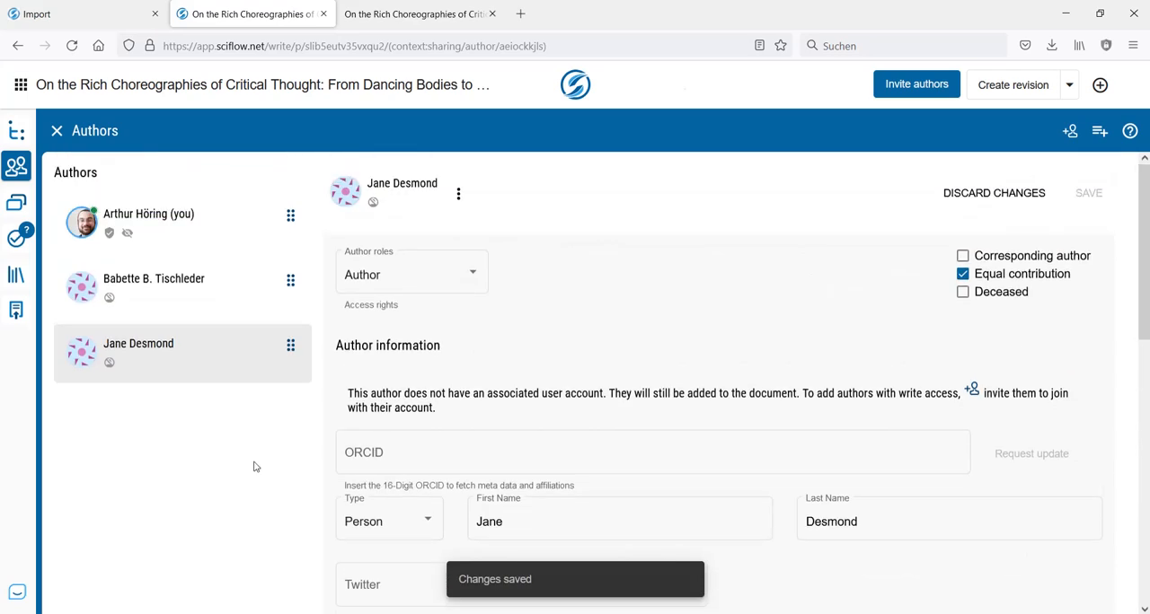
left_click(142, 345)
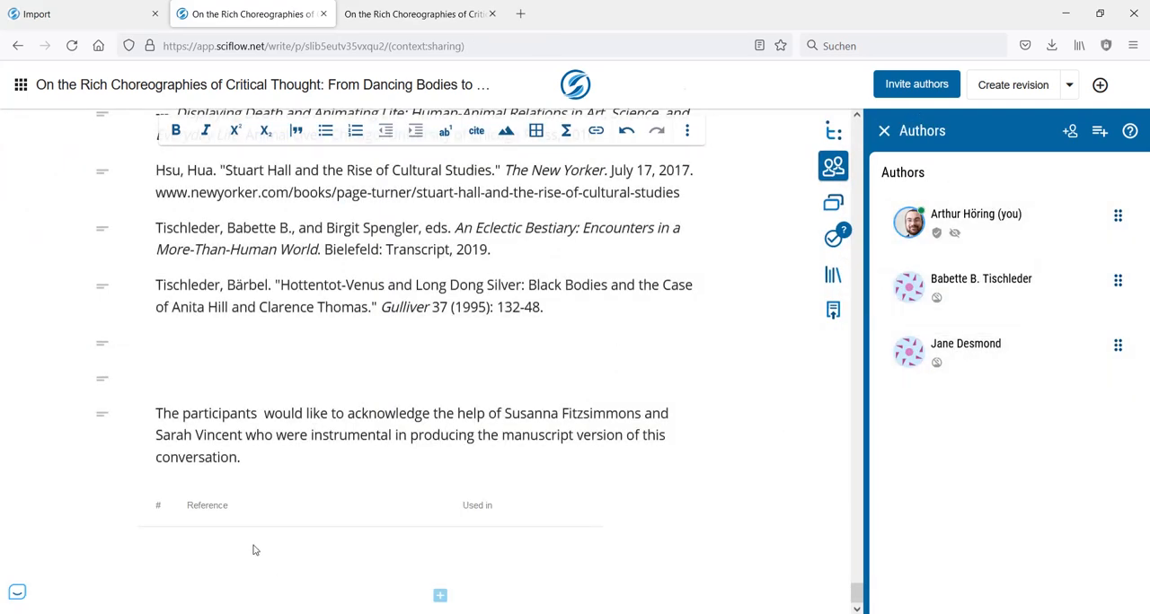
- Remove the acknowledgement paragraph and the empty paragraphs above it from the end of the Bibliography chapter
scroll(256, 550, "up", 5)
scroll(368, 317, "up", 1)
scroll(296, 348, "down", 4)
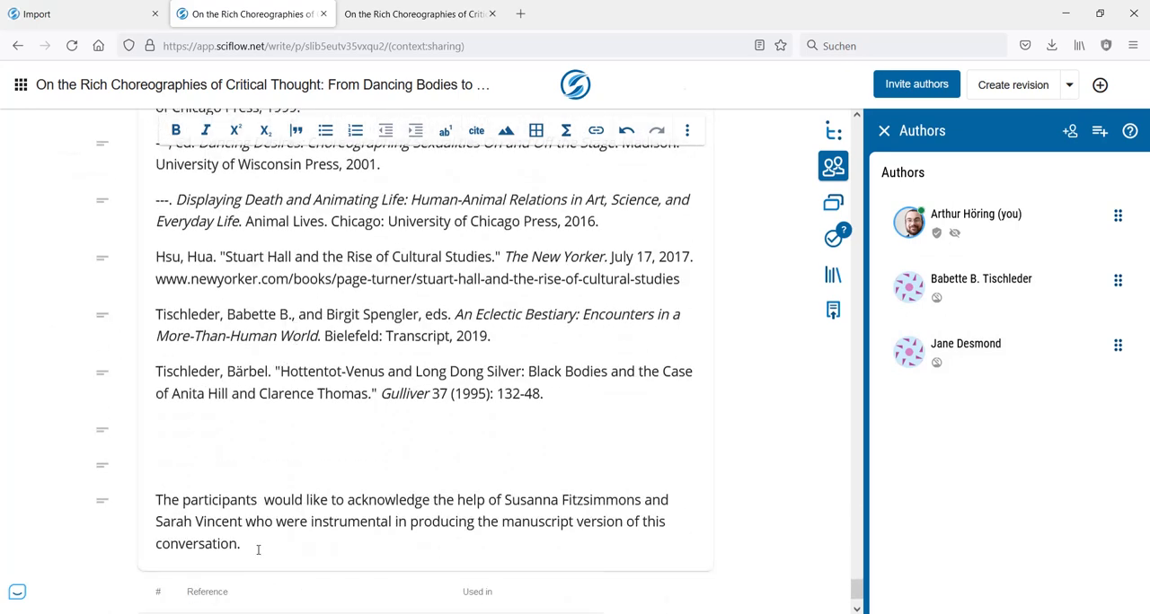
left_click_drag(257, 546, 157, 501)
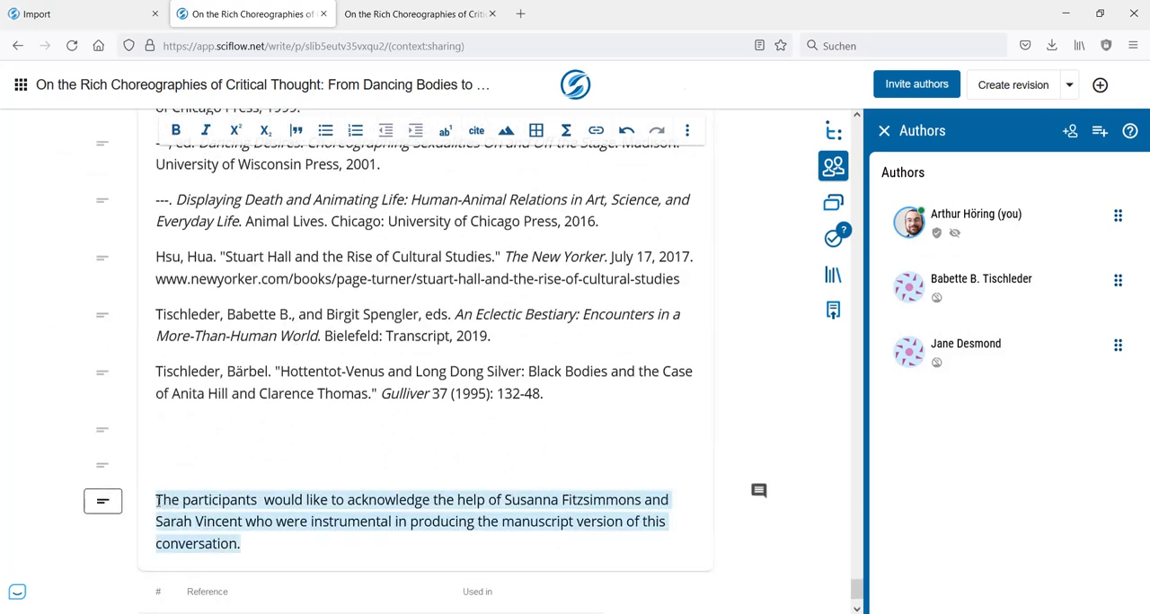
key("BackSpace")
key("BackSpace")
key("BackSpace")
key("BackSpace")
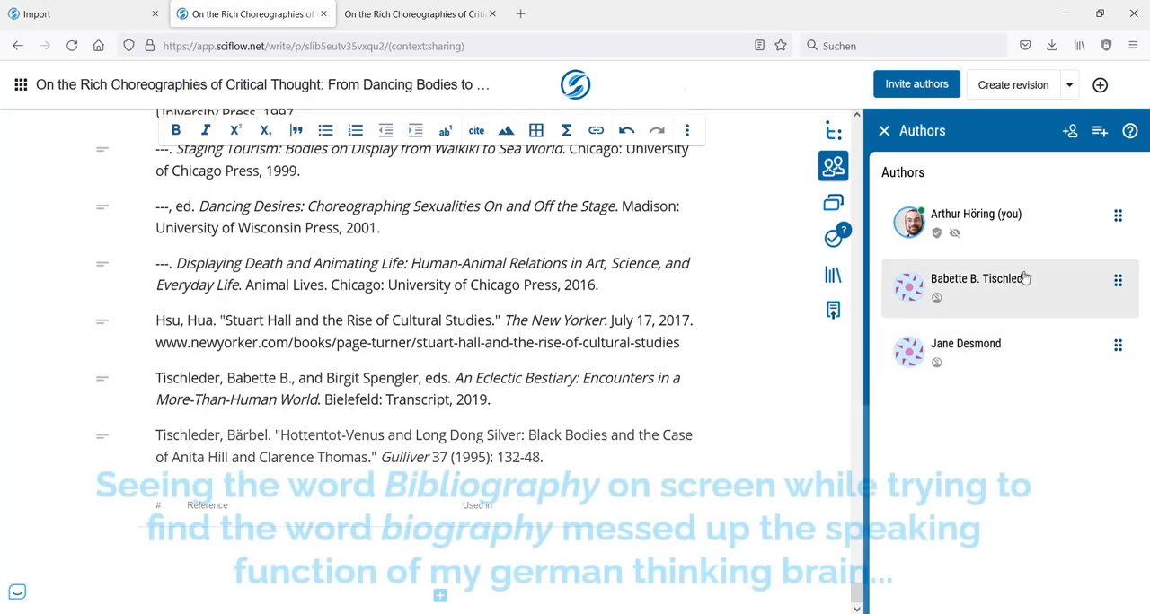
- Paste the acknowledgement paragraph at the end of the chapter preceding the Bibliography, leaving one empty paragraph above it
scroll(536, 434, "up", 4)
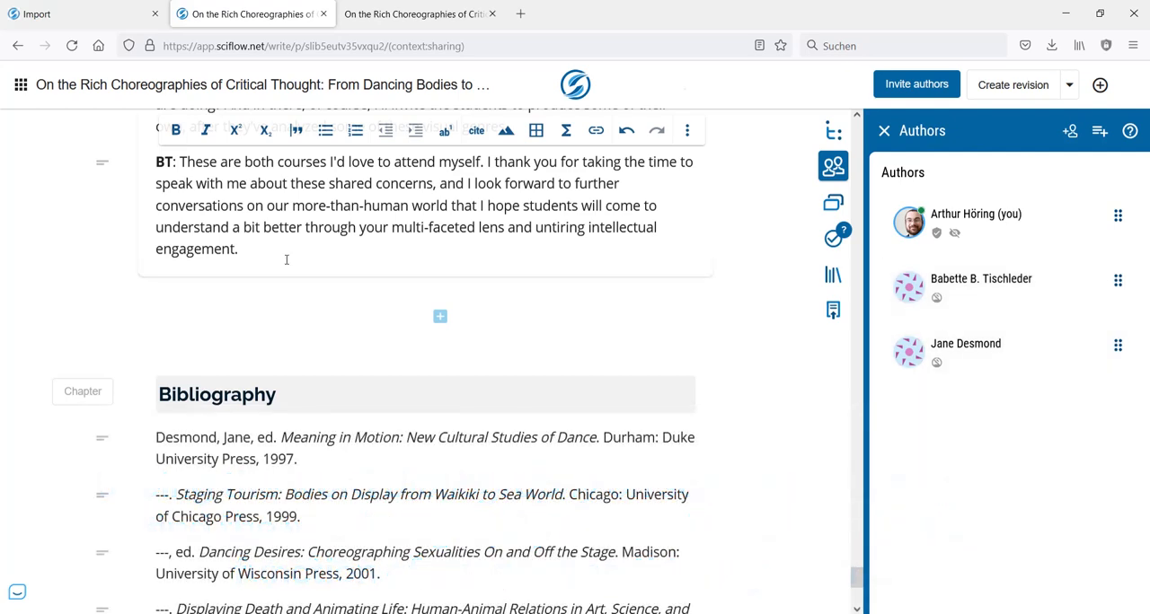
left_click(286, 259)
key("Return")
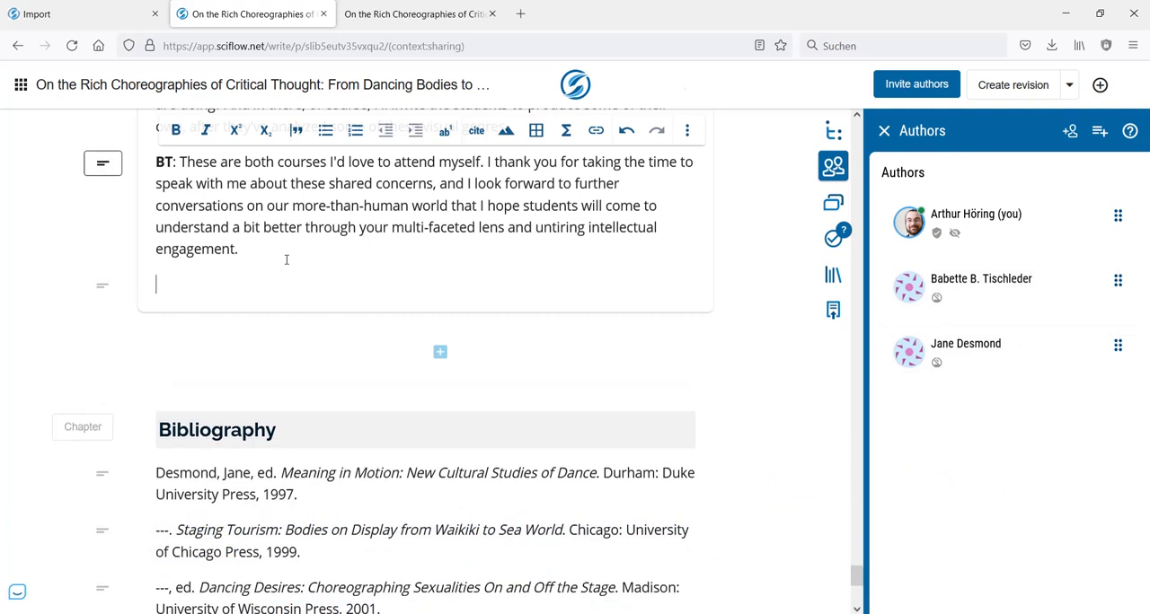
key("Return")
key("ctrl+v")
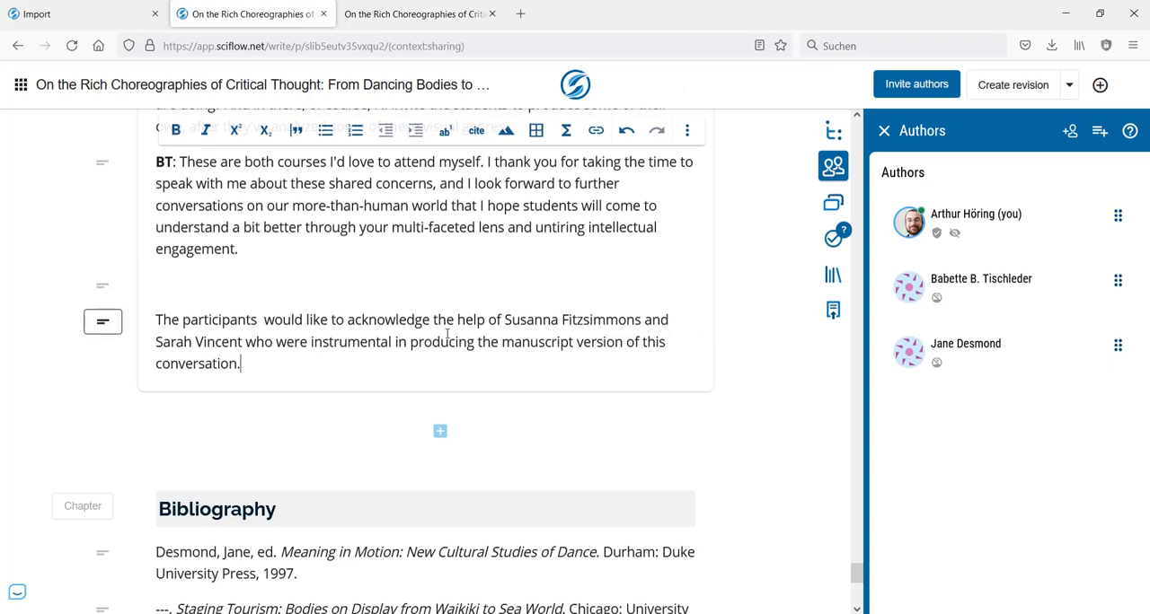
- Switch to the exported PDF, return to its first page and reload it to include the latest manuscript changes
scroll(447, 334, "down", 5)
scroll(470, 315, "up", 4)
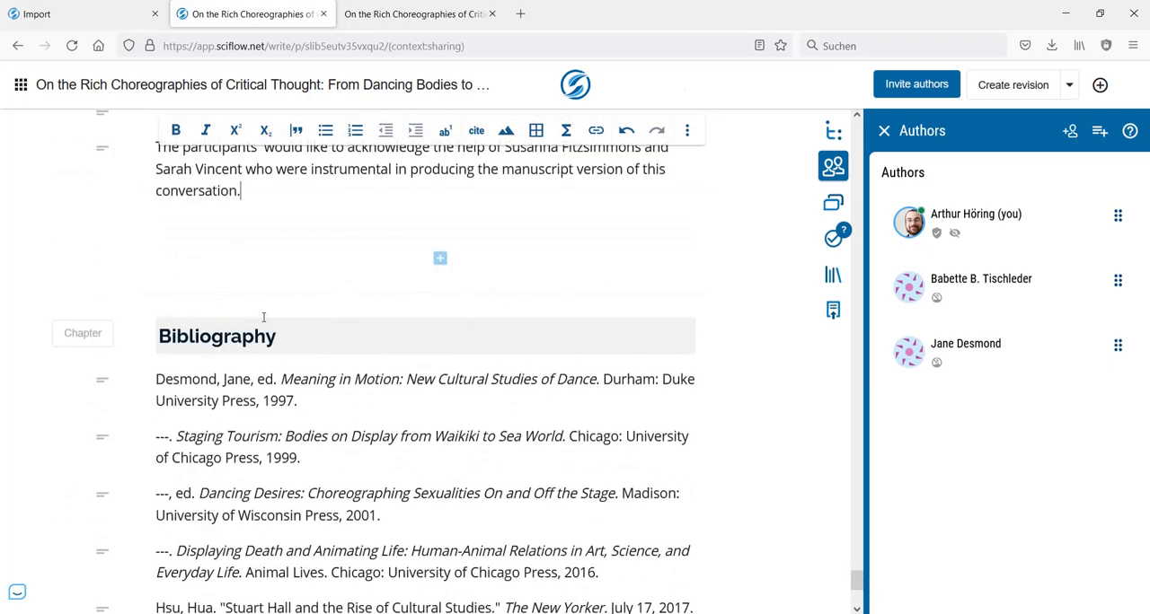
scroll(264, 318, "down", 2)
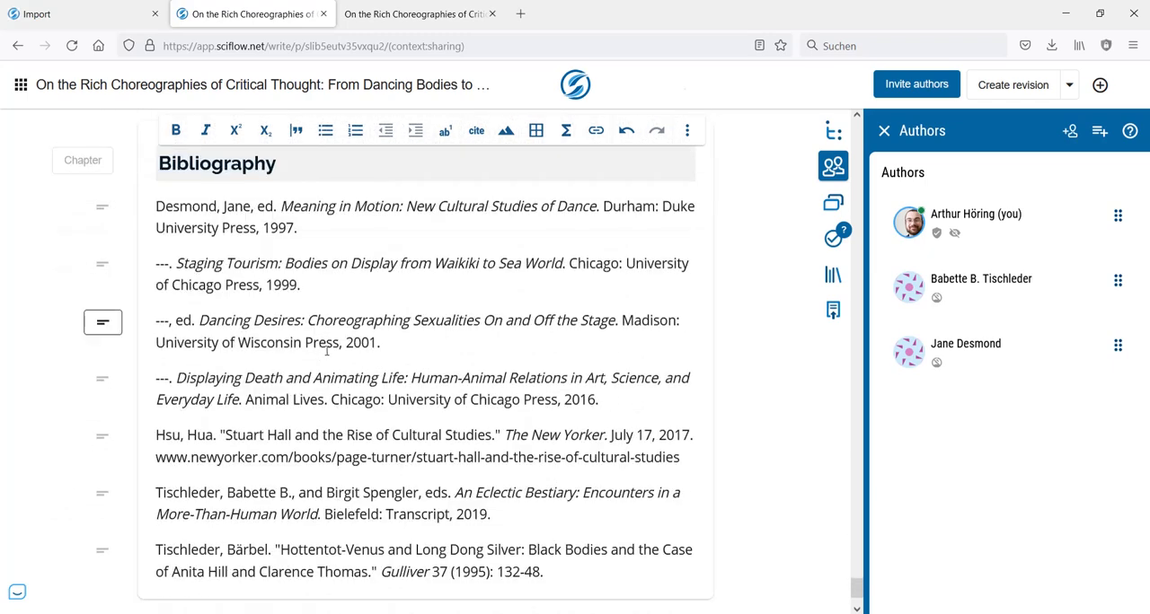
scroll(368, 337, "down", 2)
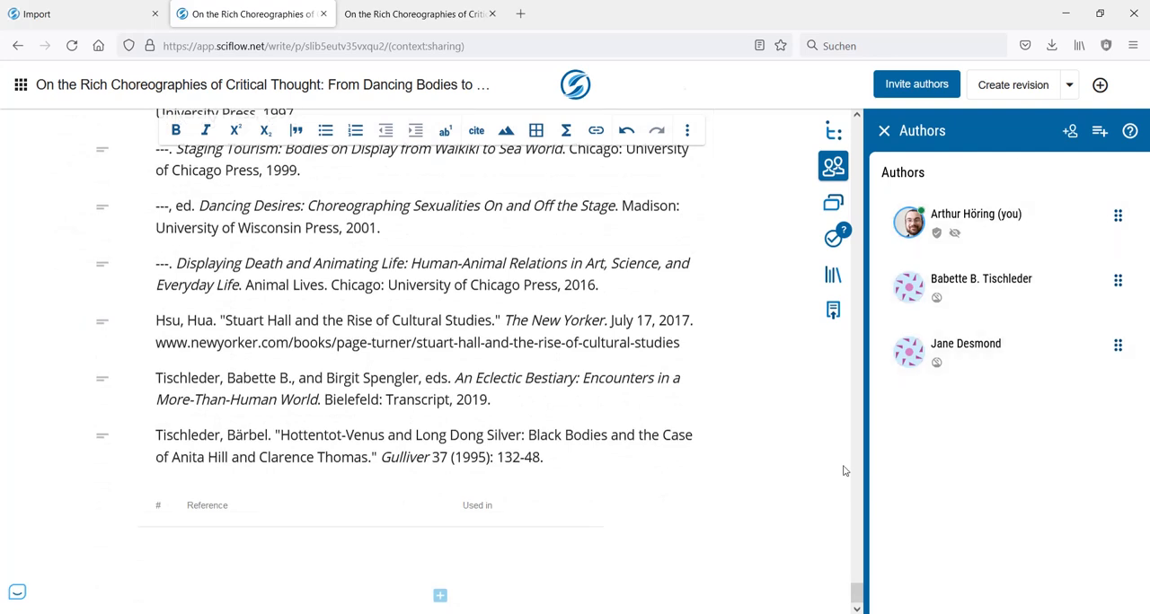
left_click(435, 16)
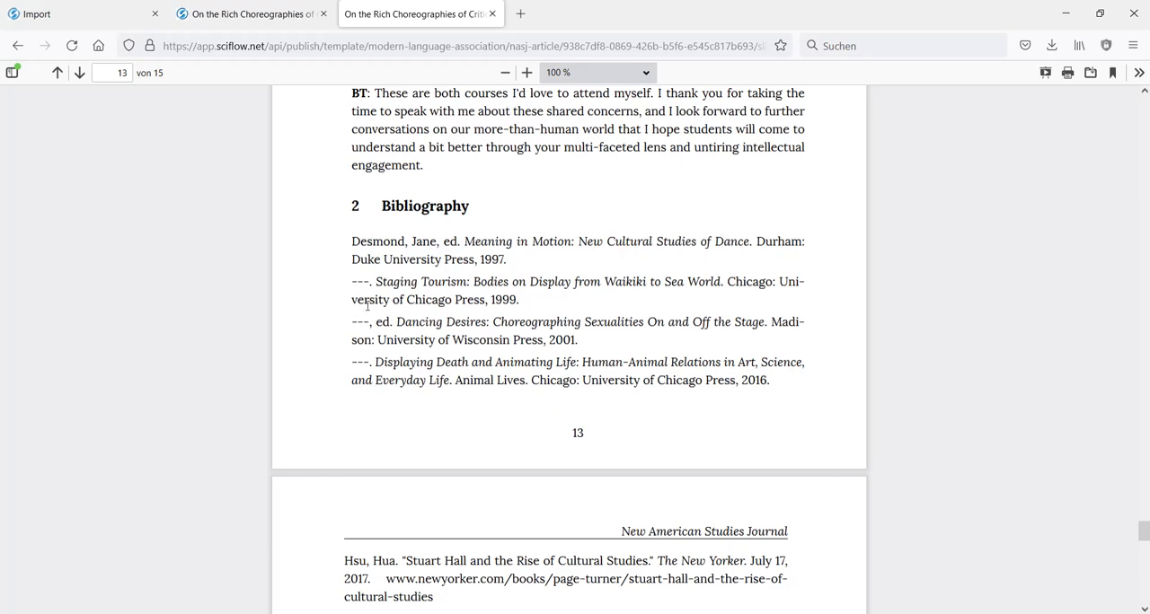
left_click_drag(1144, 550, 1145, 106)
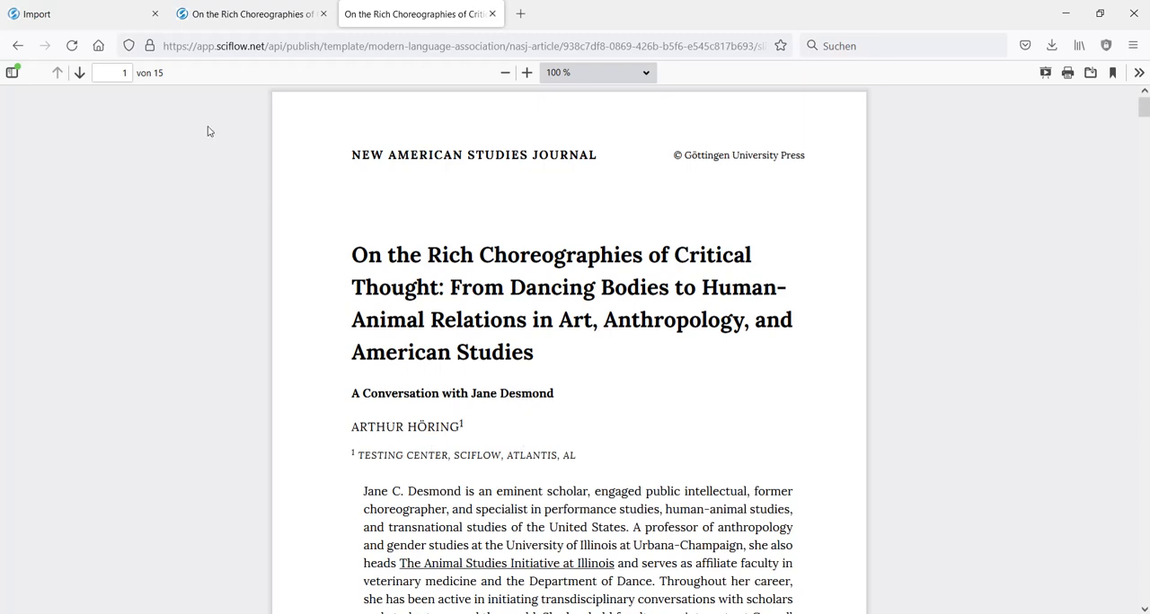
left_click(72, 46)
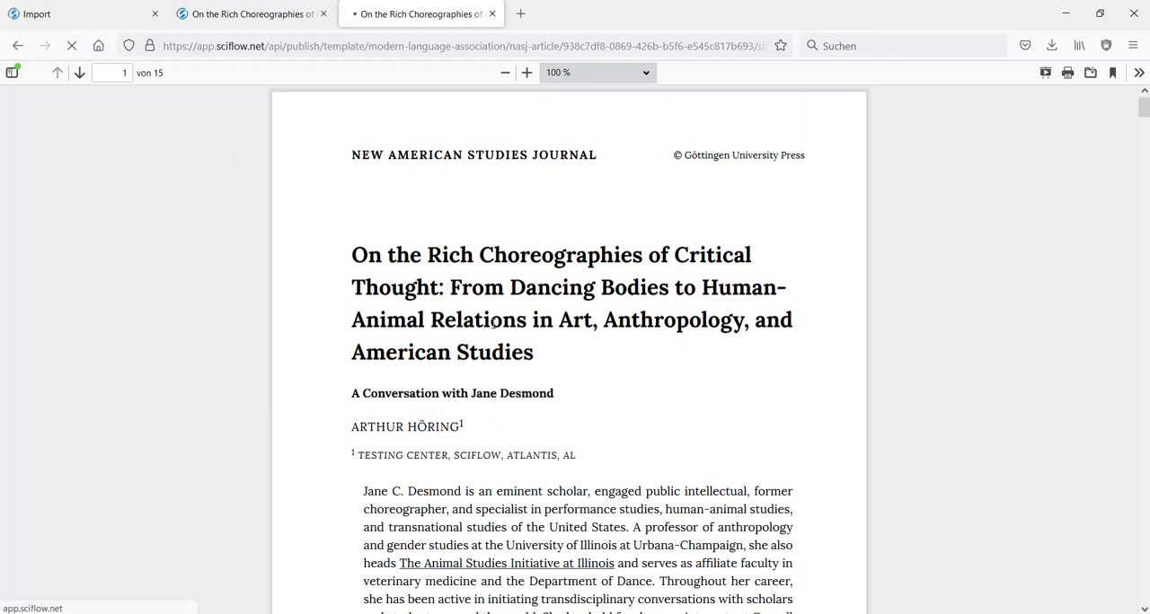
- Examine the author line, acknowledgement, bibliography formatting and "About the Authors" page in the reloaded PDF
scroll(798, 300, "down", 1)
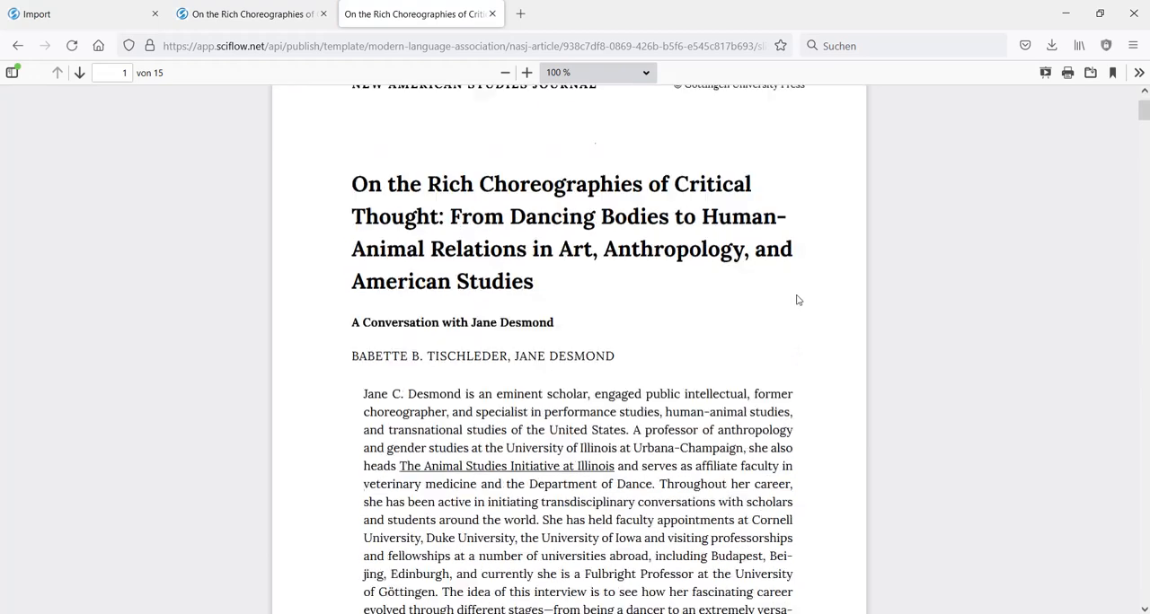
scroll(798, 300, "down", 1)
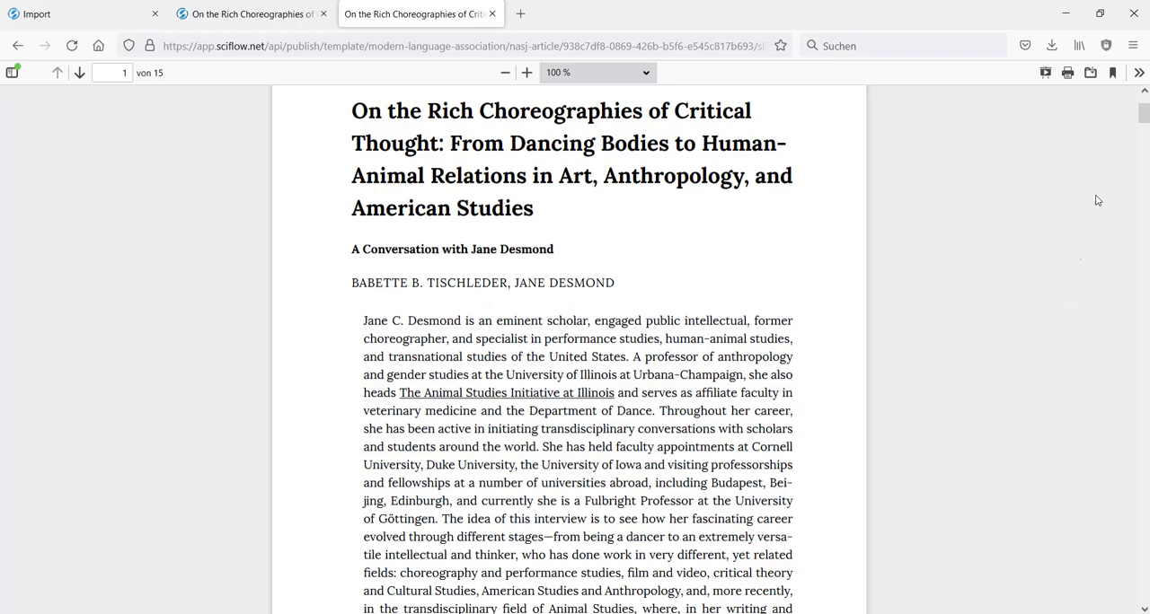
left_click_drag(1143, 113, 1142, 530)
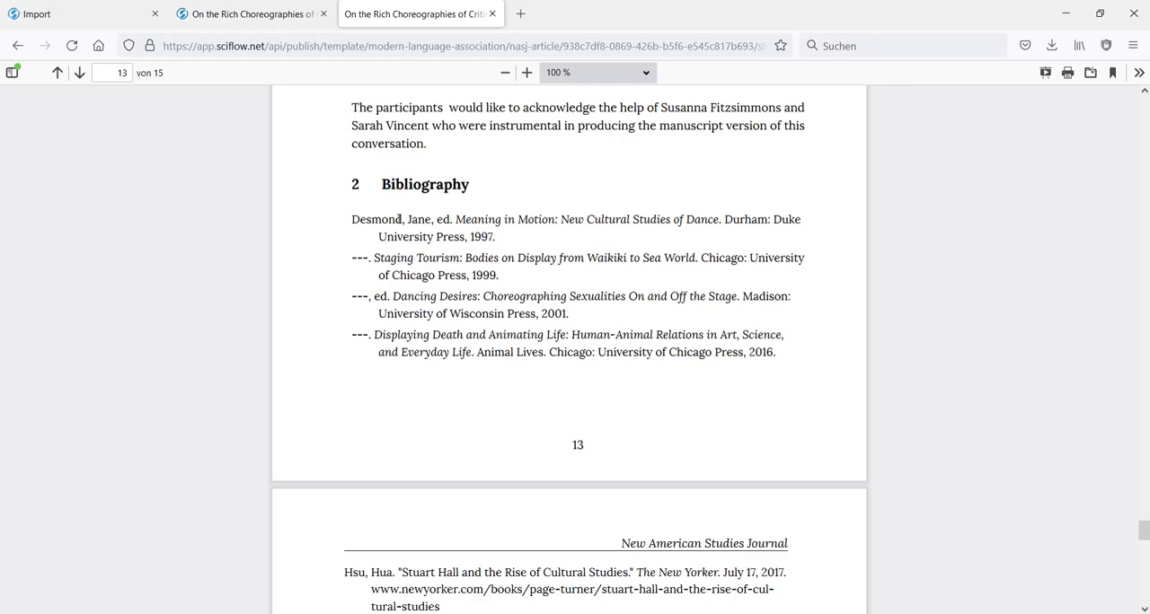
scroll(432, 237, "down", 10)
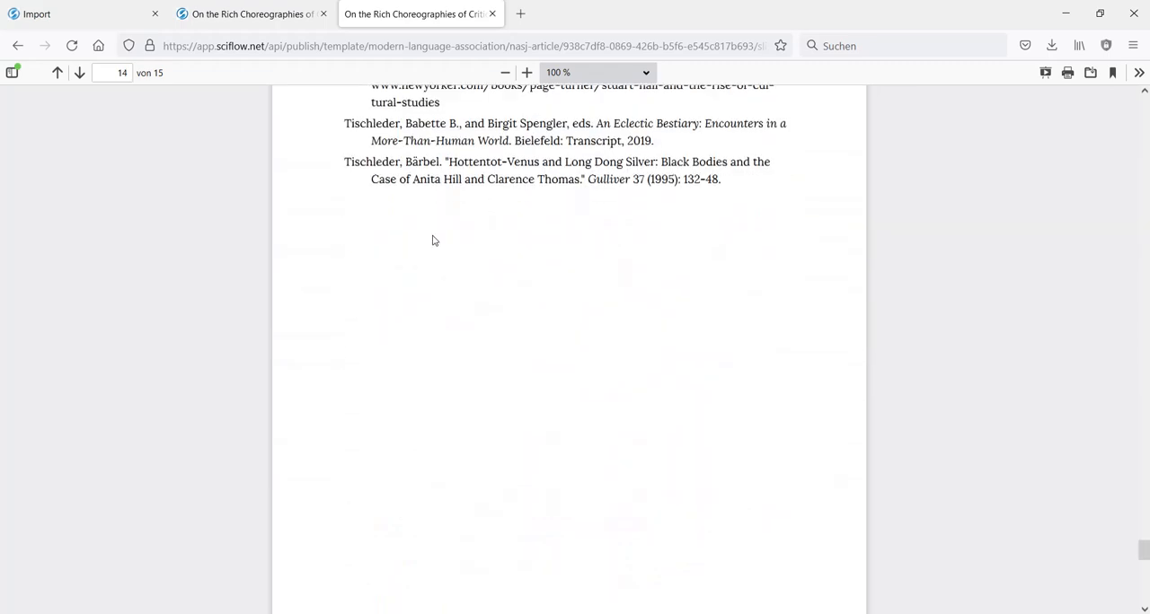
scroll(518, 237, "down", 6)
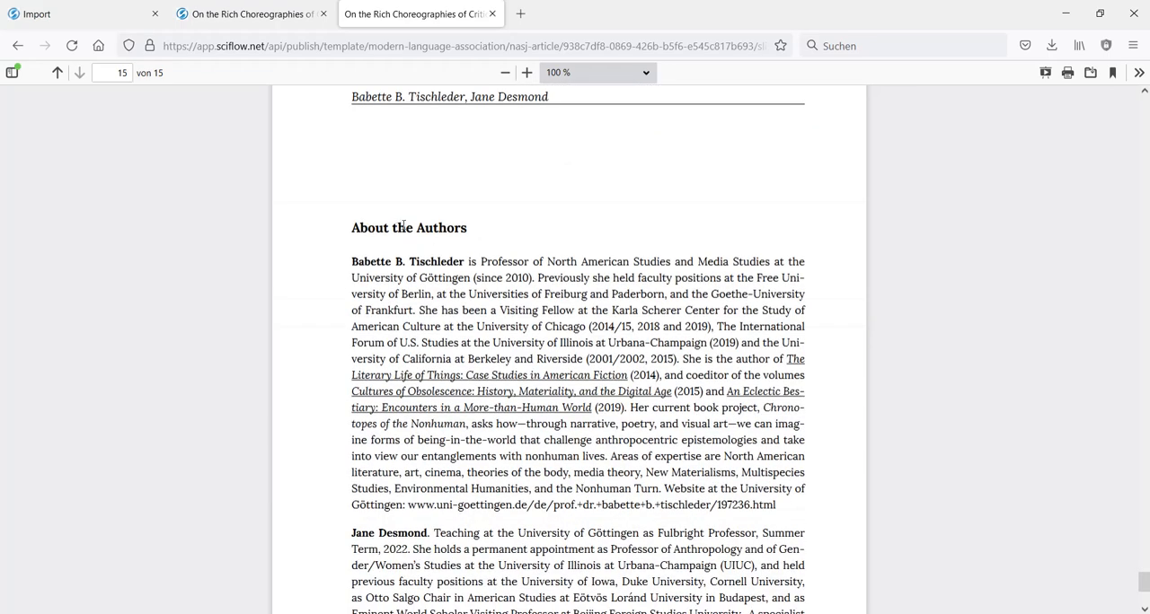
scroll(513, 241, "down", 3)
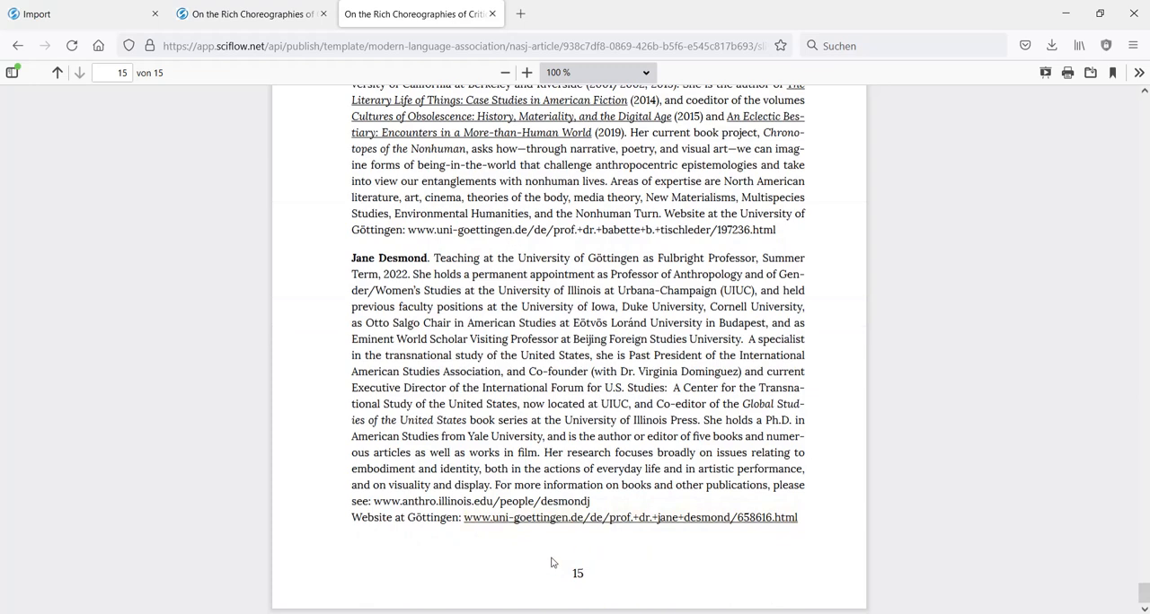
scroll(693, 482, "up", 4)
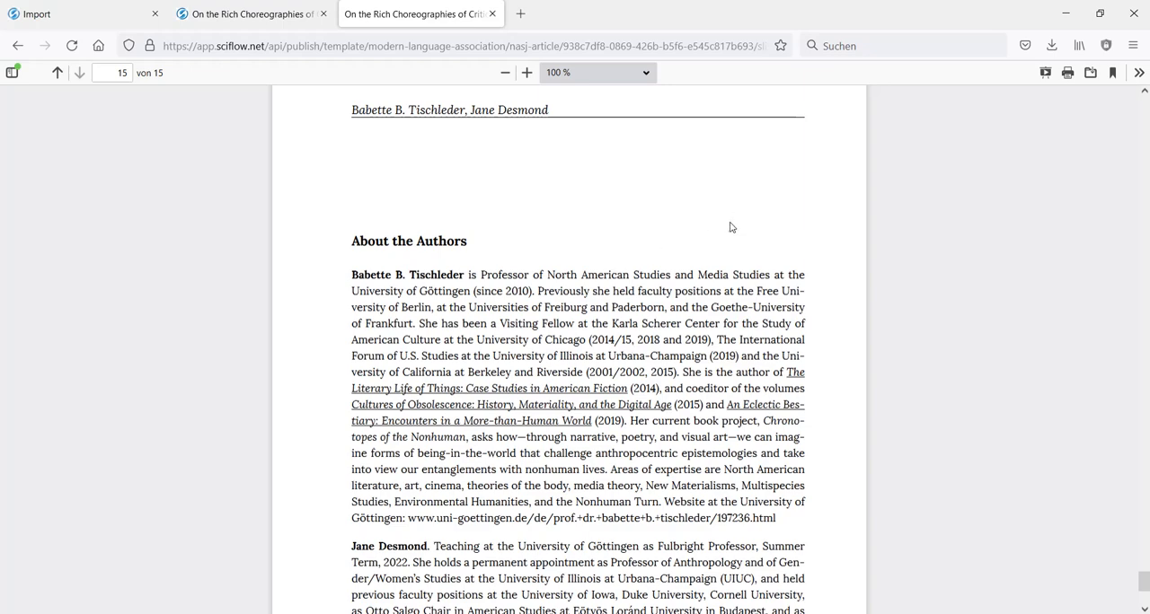
scroll(727, 230, "down", 2)
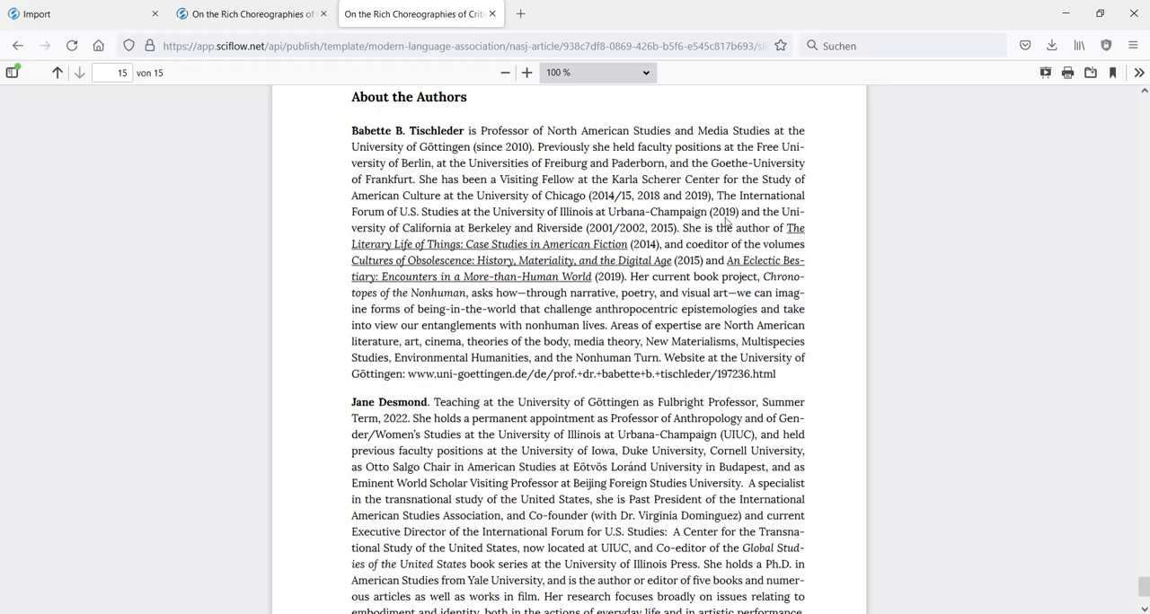
scroll(734, 217, "up", 6)
scroll(735, 217, "up", 4)
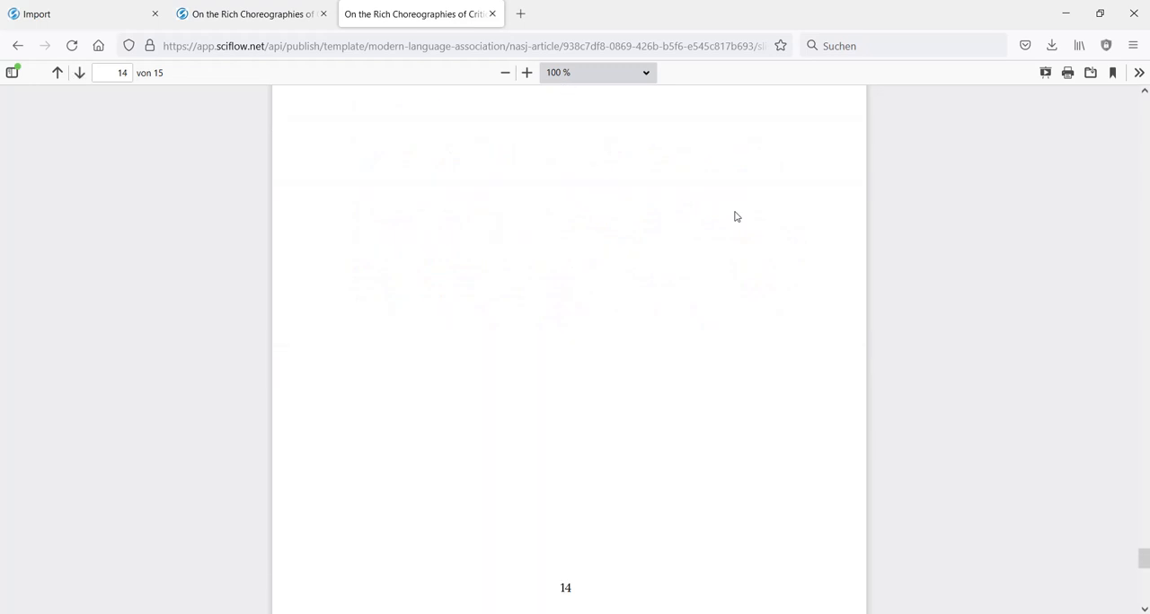
scroll(443, 205, "up", 6)
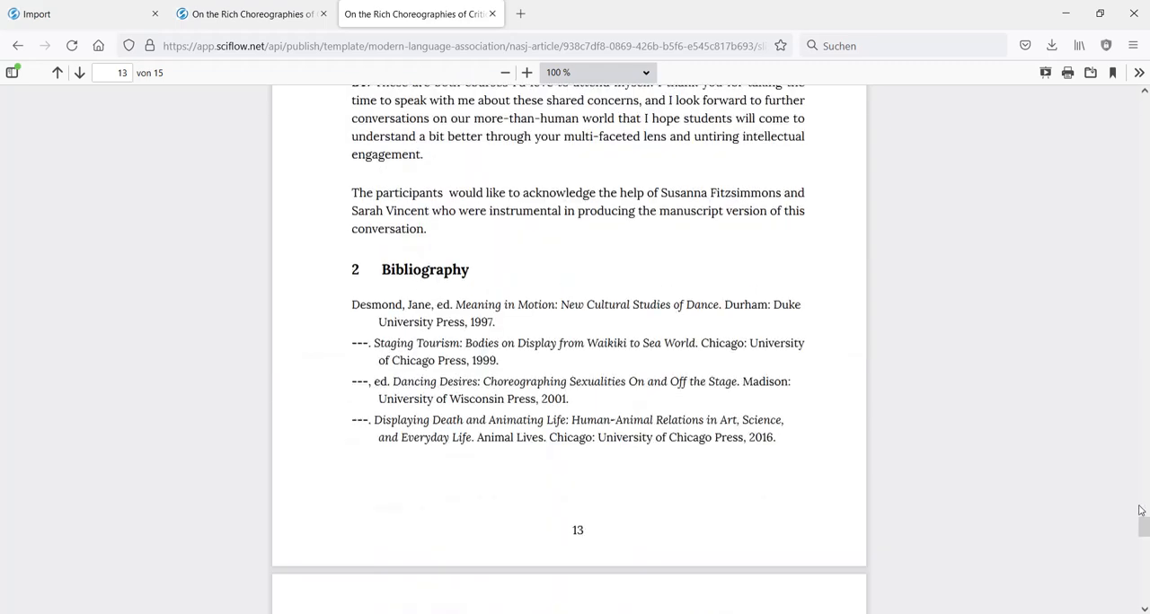
left_click_drag(1137, 532, 1144, 93)
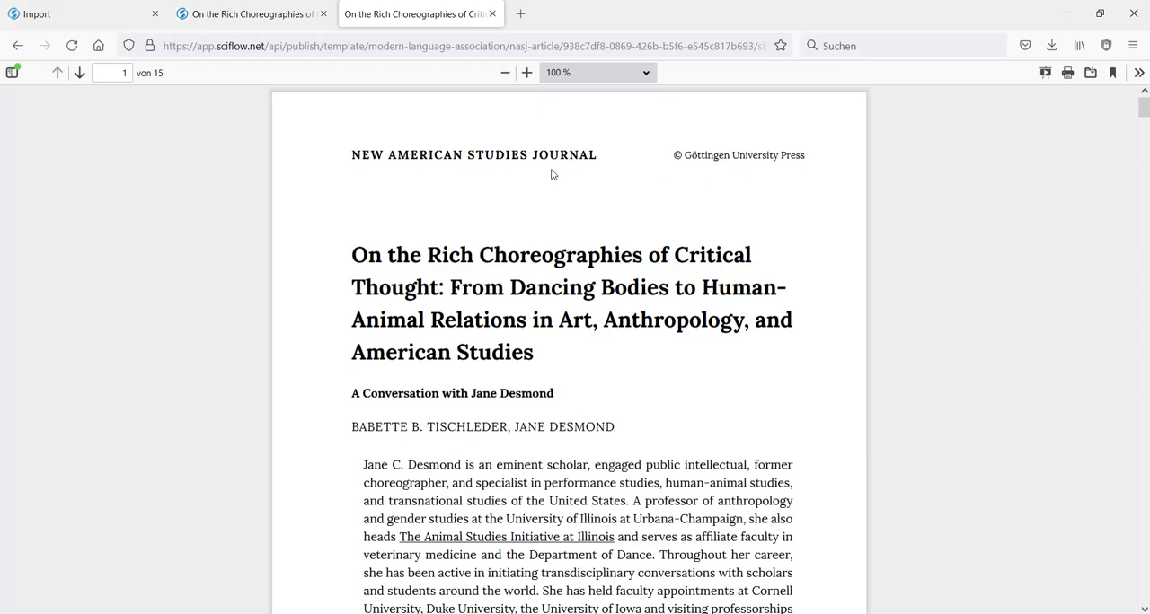
- Back in the manuscript, set the Bibliography chapter's numbering format to None and apply the change
left_click(276, 12)
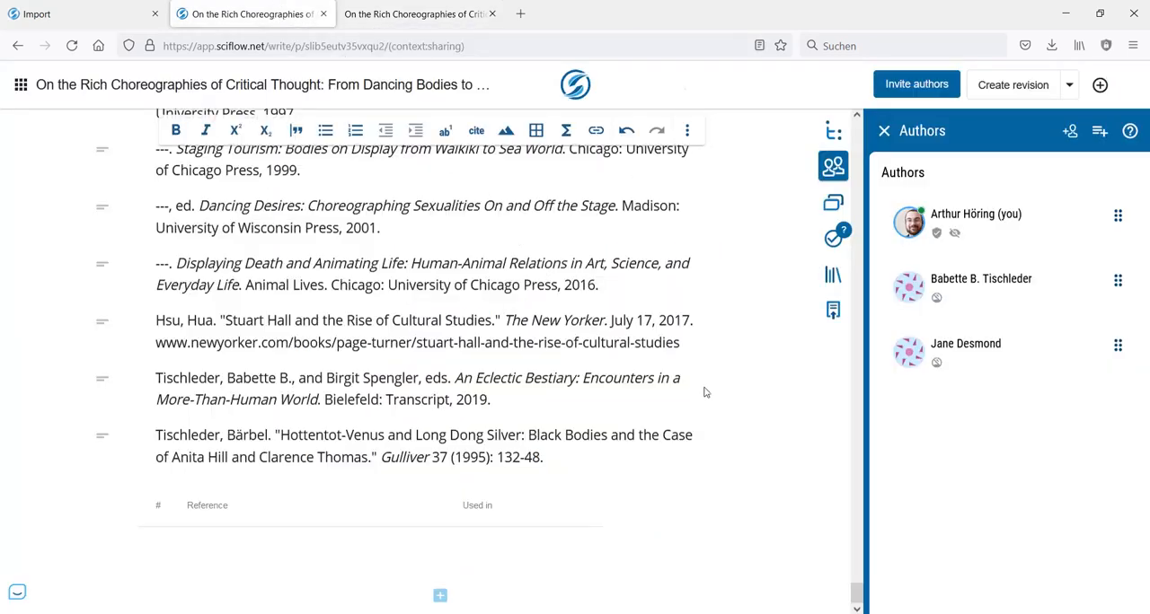
scroll(706, 393, "up", 3)
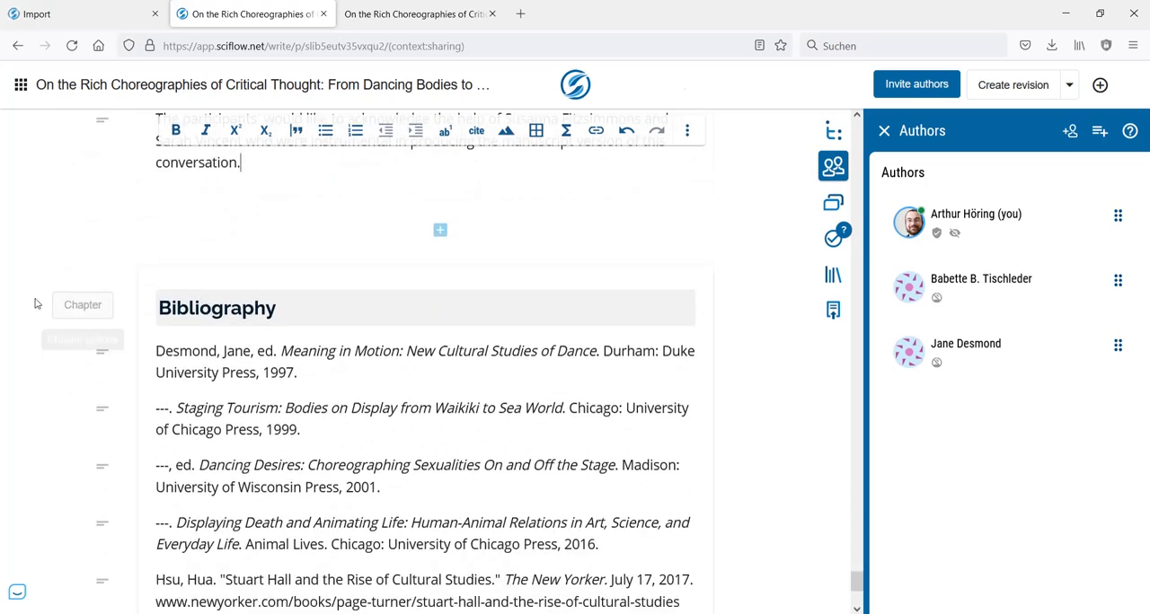
left_click(63, 306)
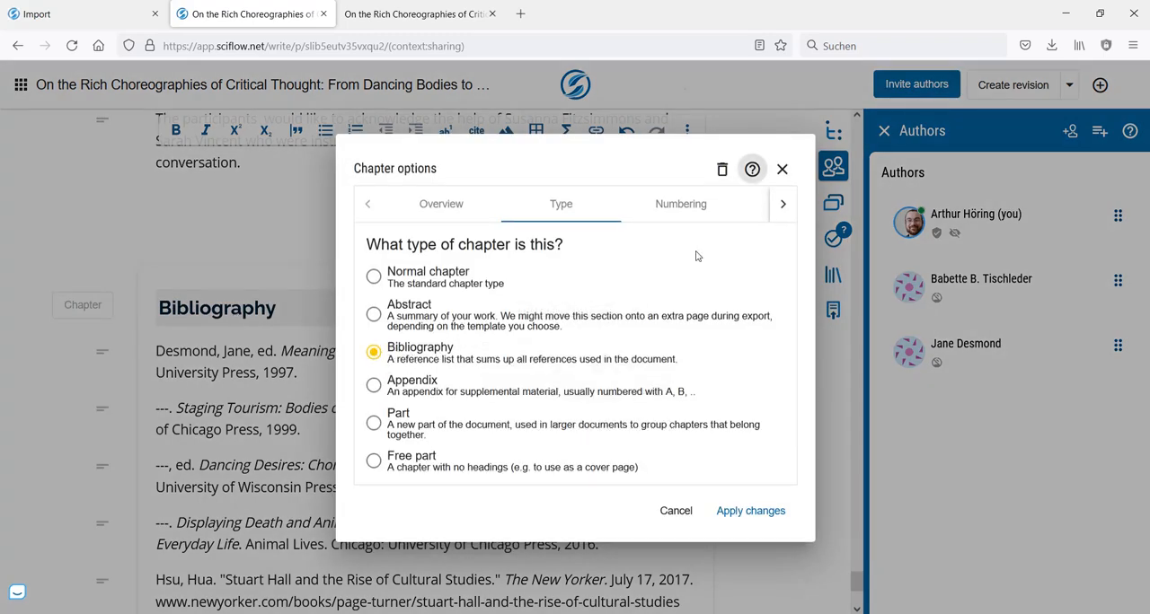
left_click(687, 209)
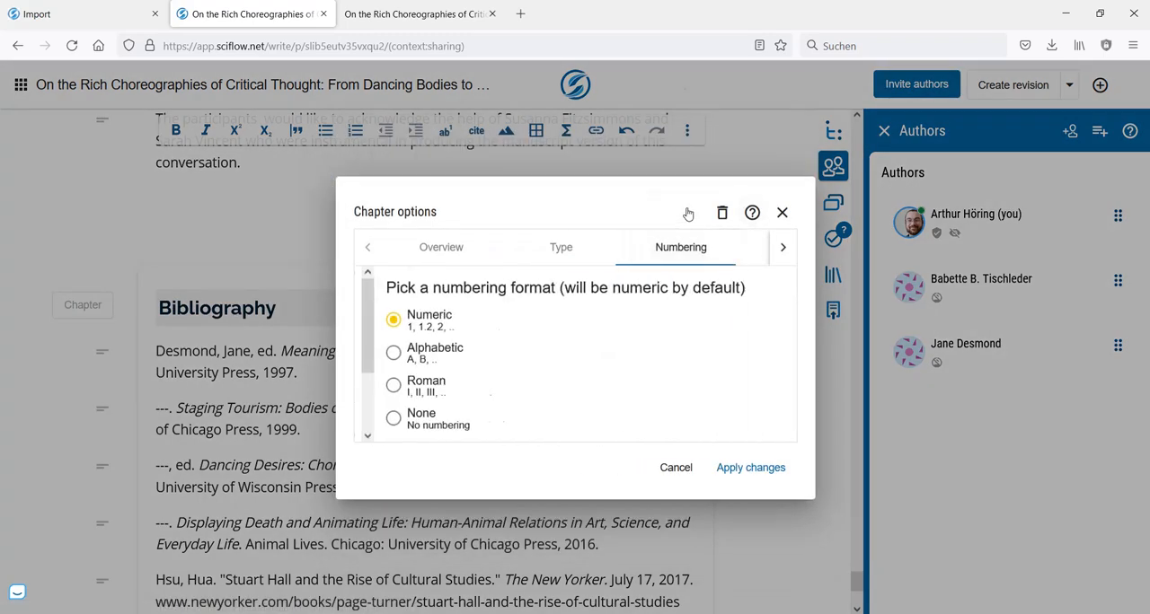
left_click(387, 421)
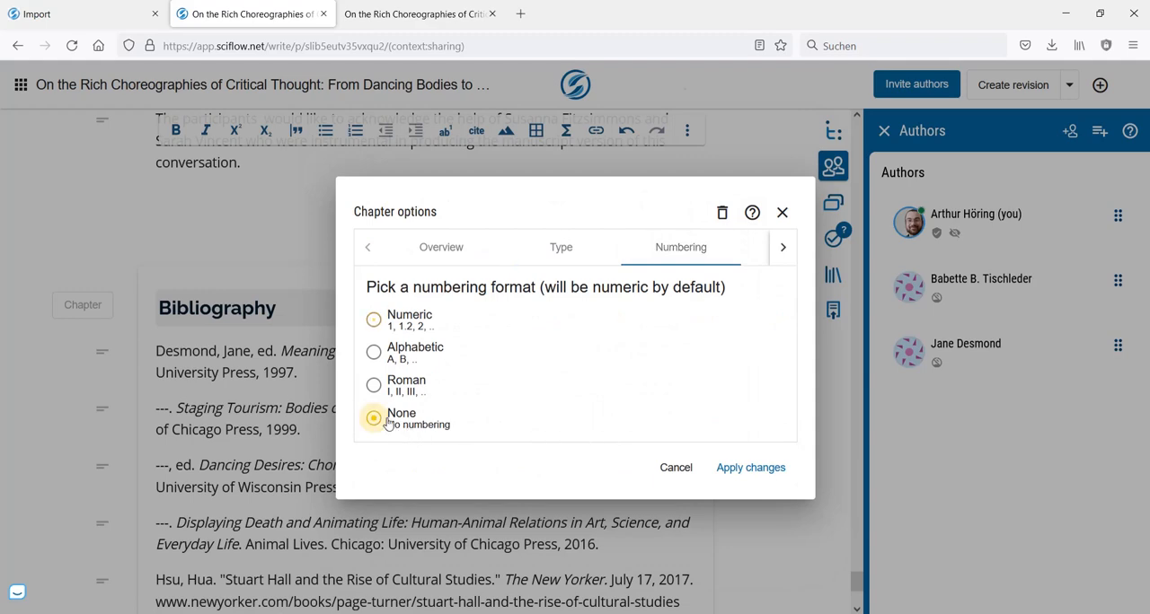
left_click(741, 469)
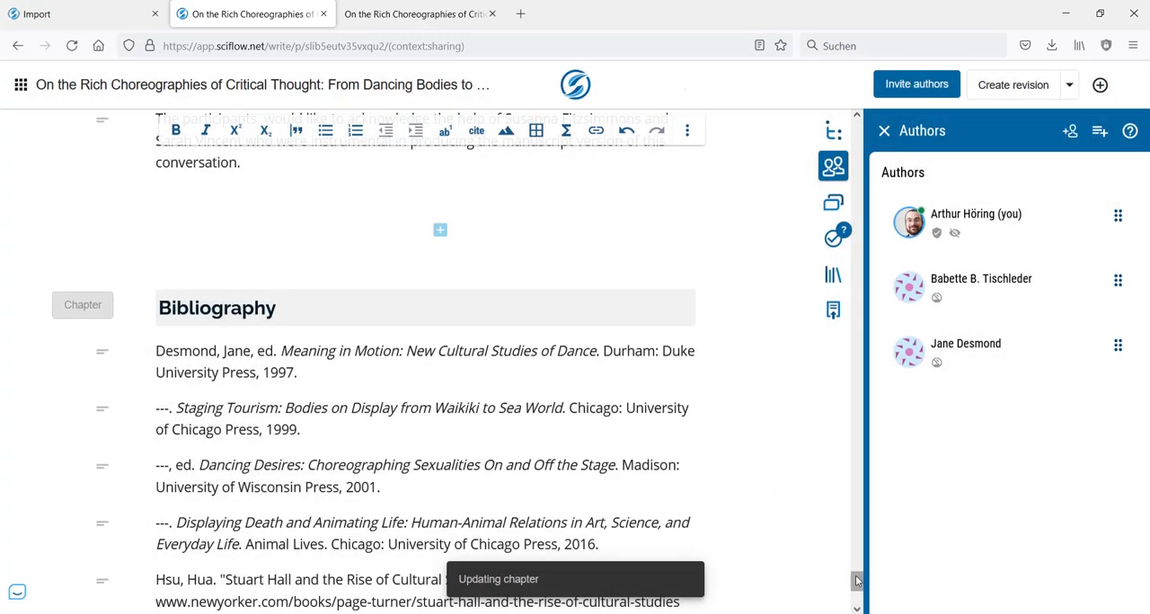
- Open the publishing options and metadata, and enter the placeholder DOI 10.xxxxx/xxxx in the article data
left_click_drag(856, 581, 884, 121)
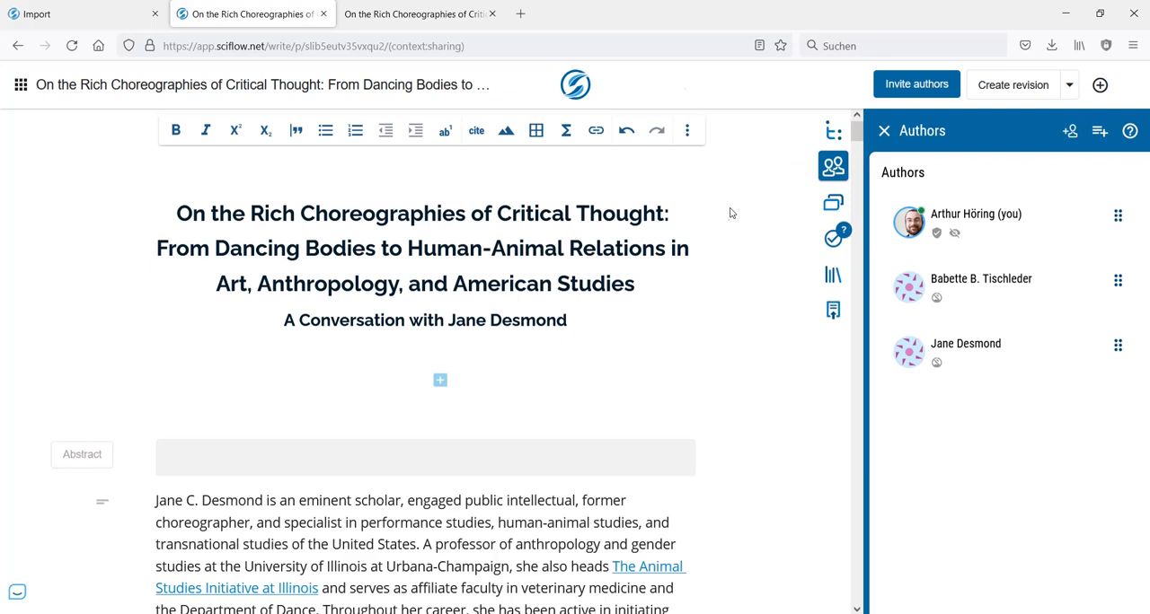
left_click(833, 314)
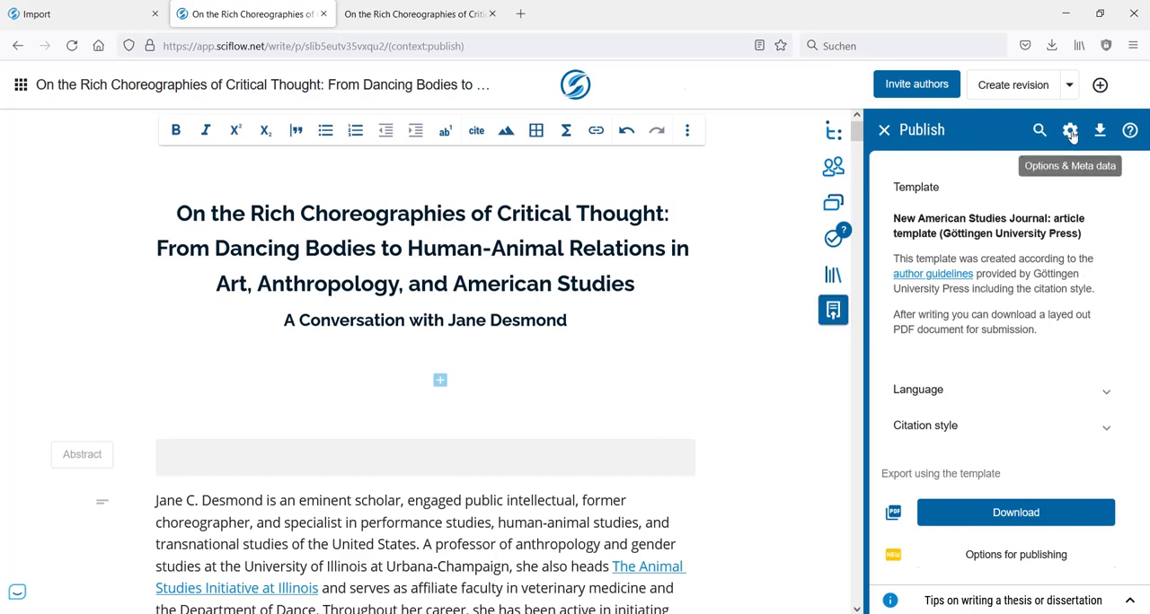
left_click(1070, 132)
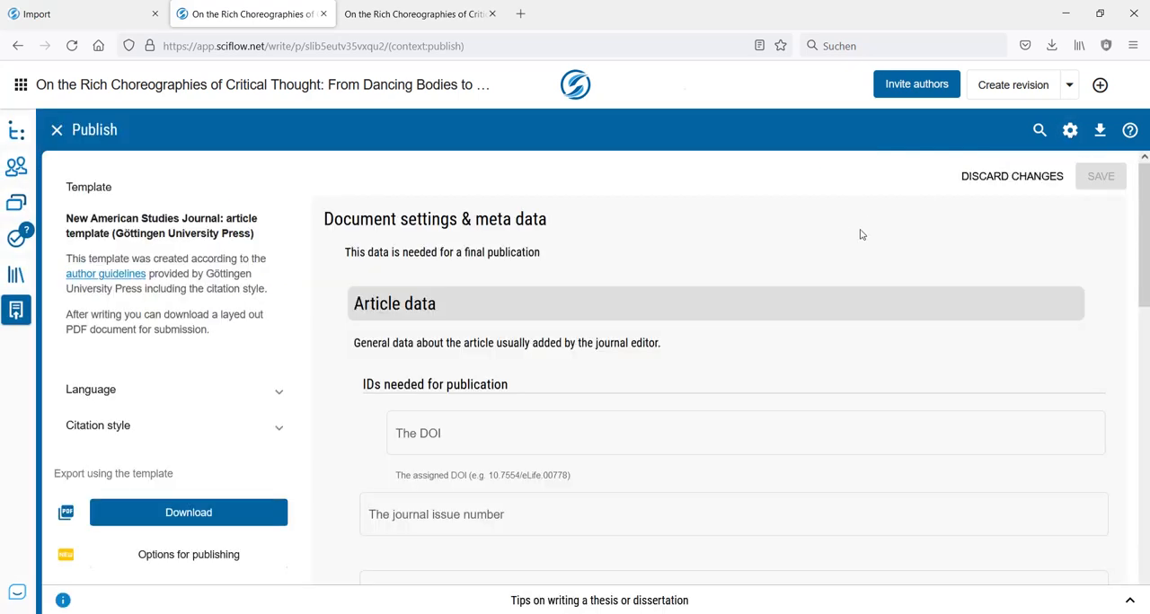
scroll(860, 235, "down", 3)
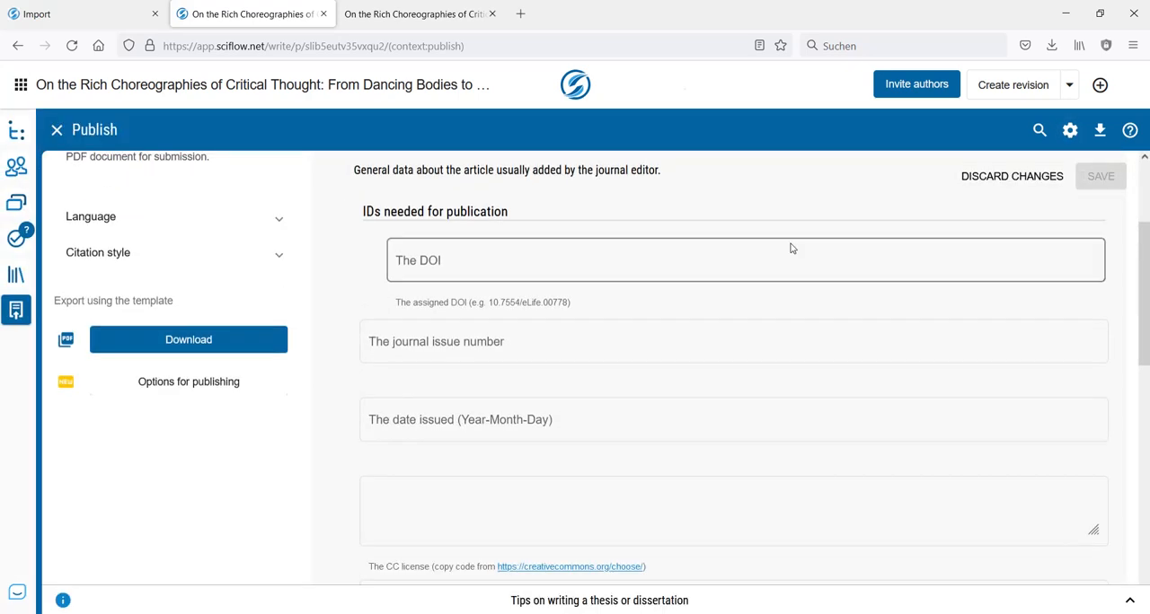
scroll(790, 278, "up", 2)
left_click(475, 359)
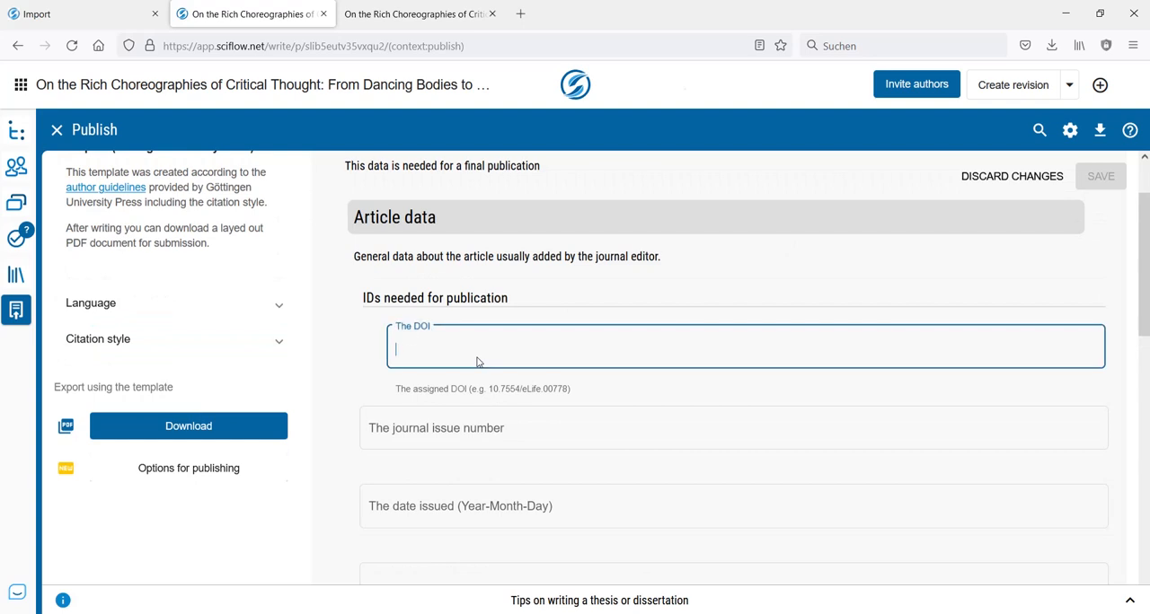
type("10.xxxxx/xxxx")
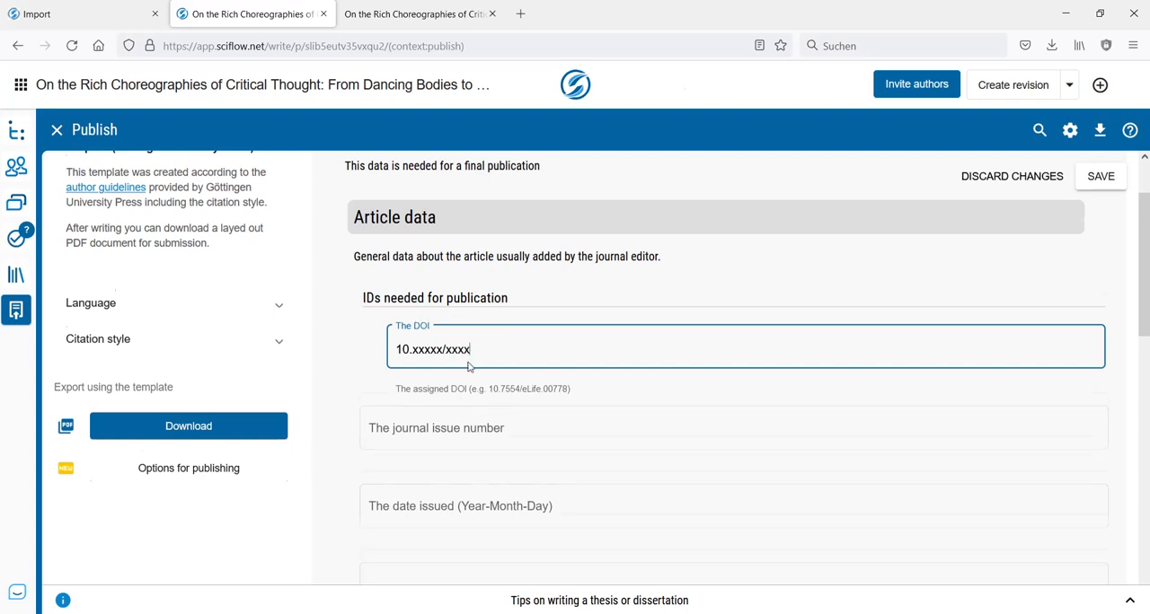
- Set the journal issue number to 73 in the article data
scroll(405, 422, "down", 1)
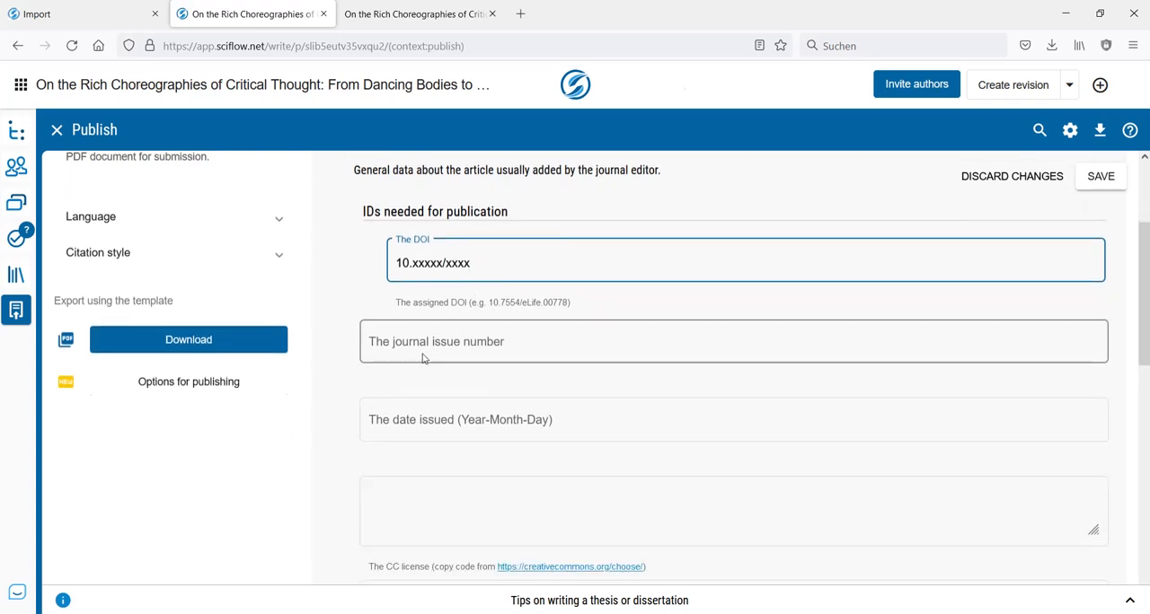
left_click(477, 346)
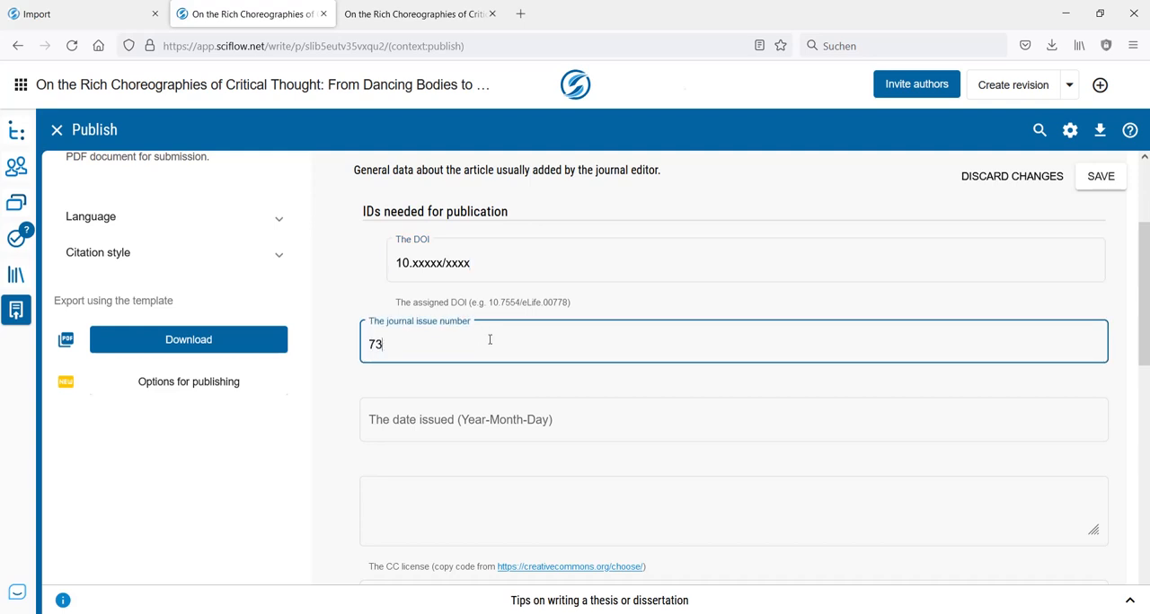
scroll(649, 310, "down", 1)
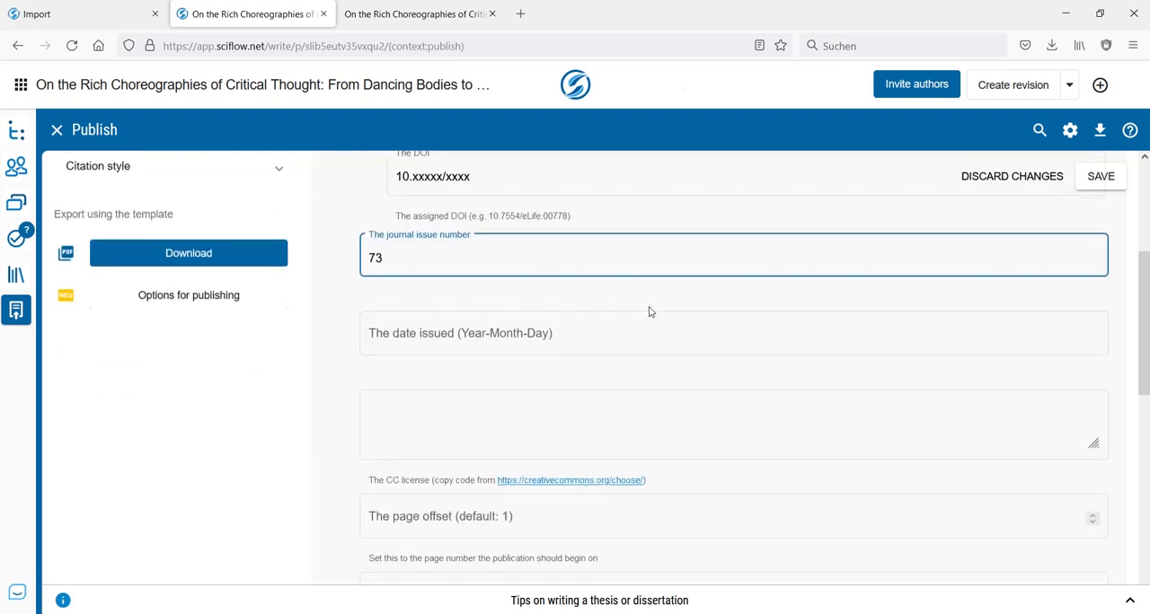
- Examine the remaining article data, font and citation style fields, and compare them with the end of the PDF
scroll(665, 279, "down", 1)
scroll(668, 272, "down", 2)
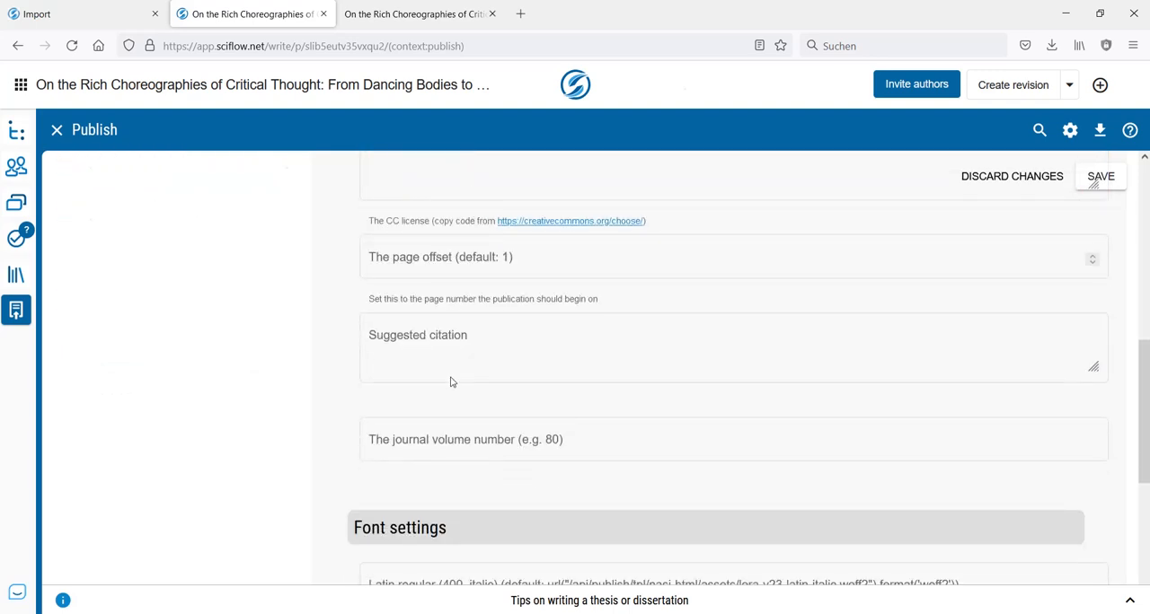
left_click(417, 25)
left_click_drag(1144, 107, 1144, 591)
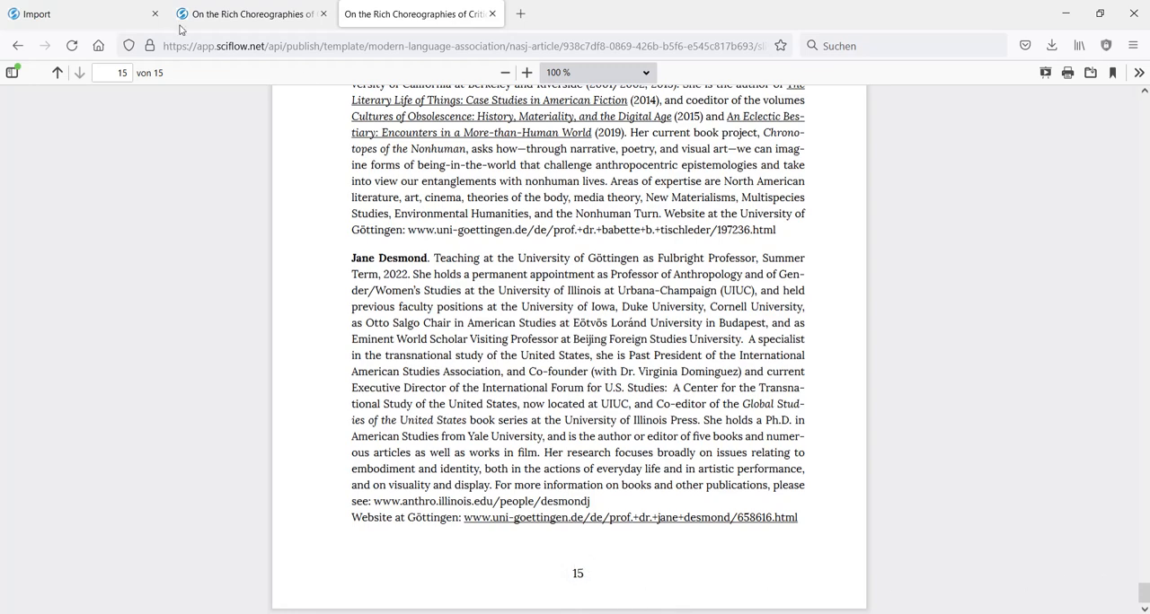
left_click(212, 16)
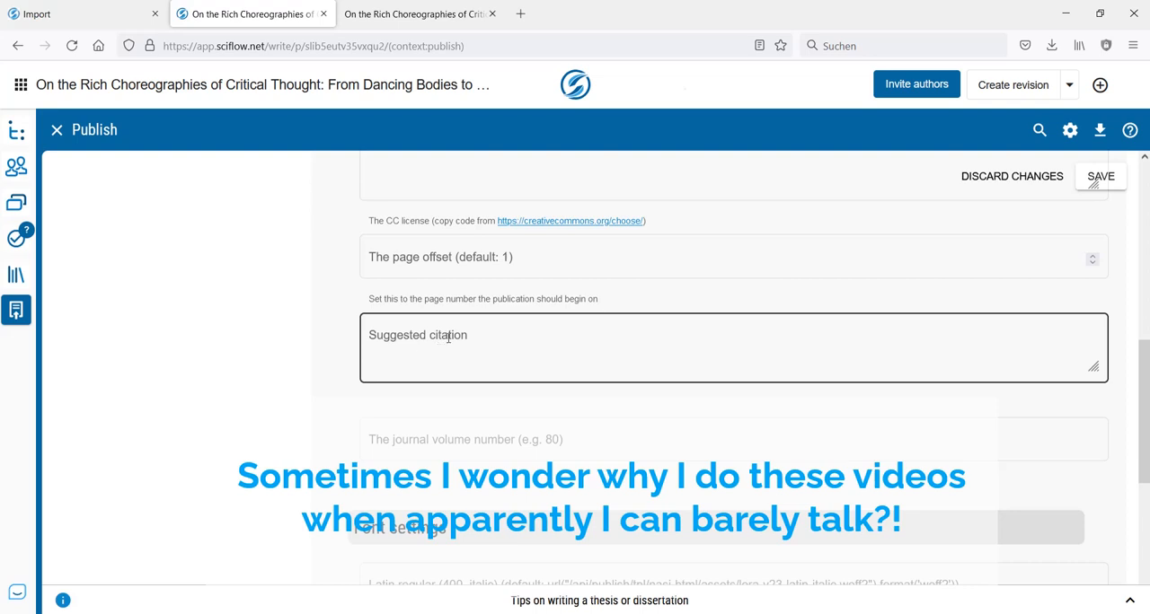
scroll(644, 334, "down", 1)
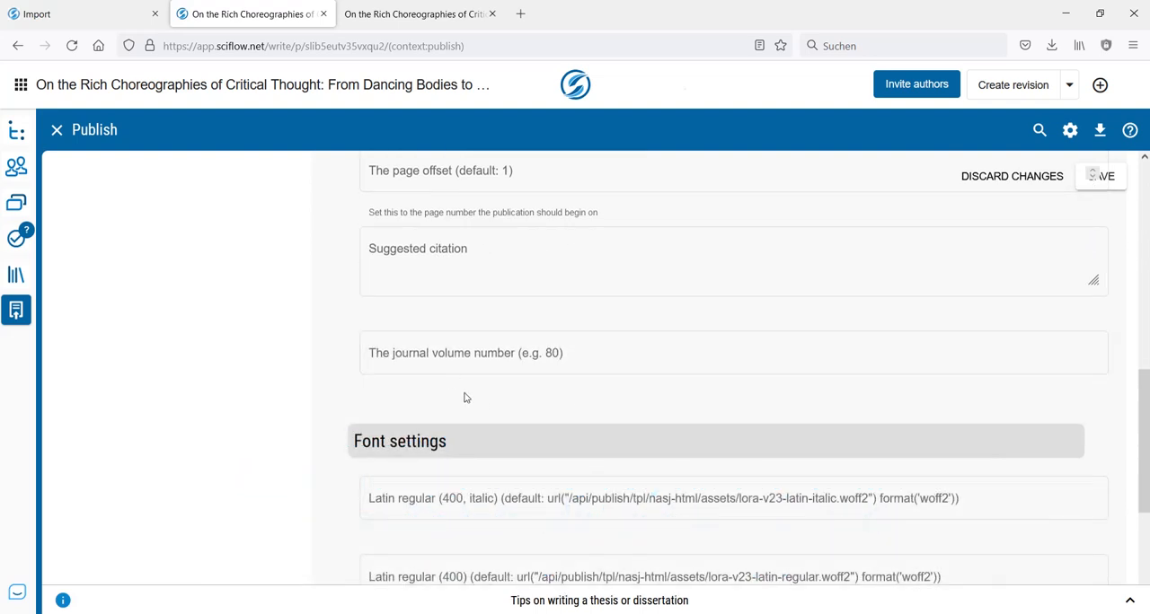
scroll(657, 318, "down", 3)
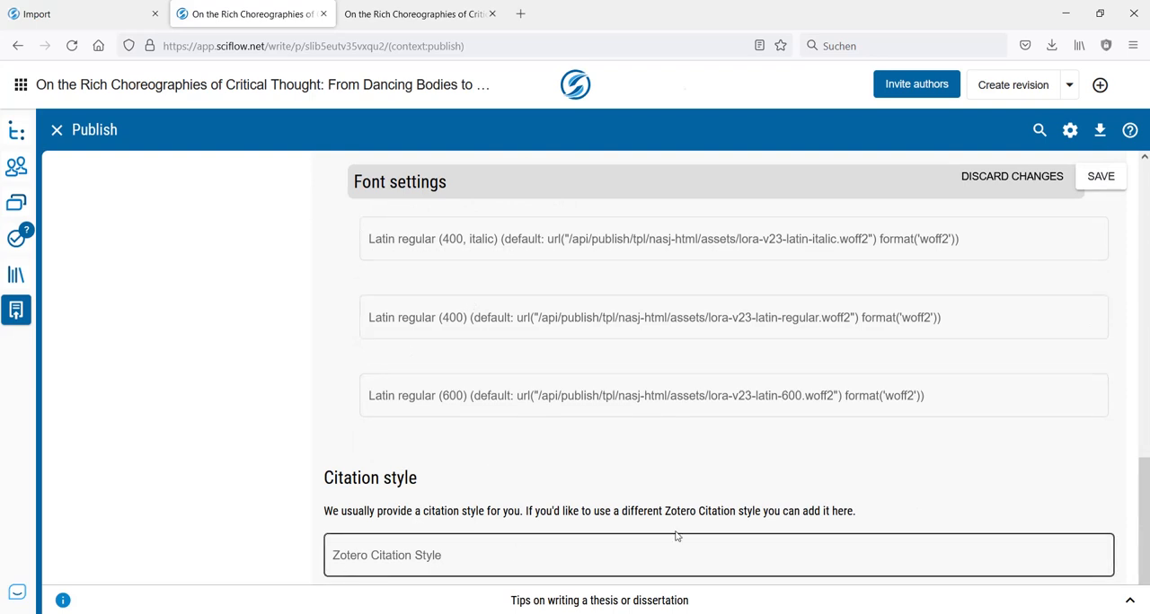
left_click_drag(1147, 538, 1147, 538)
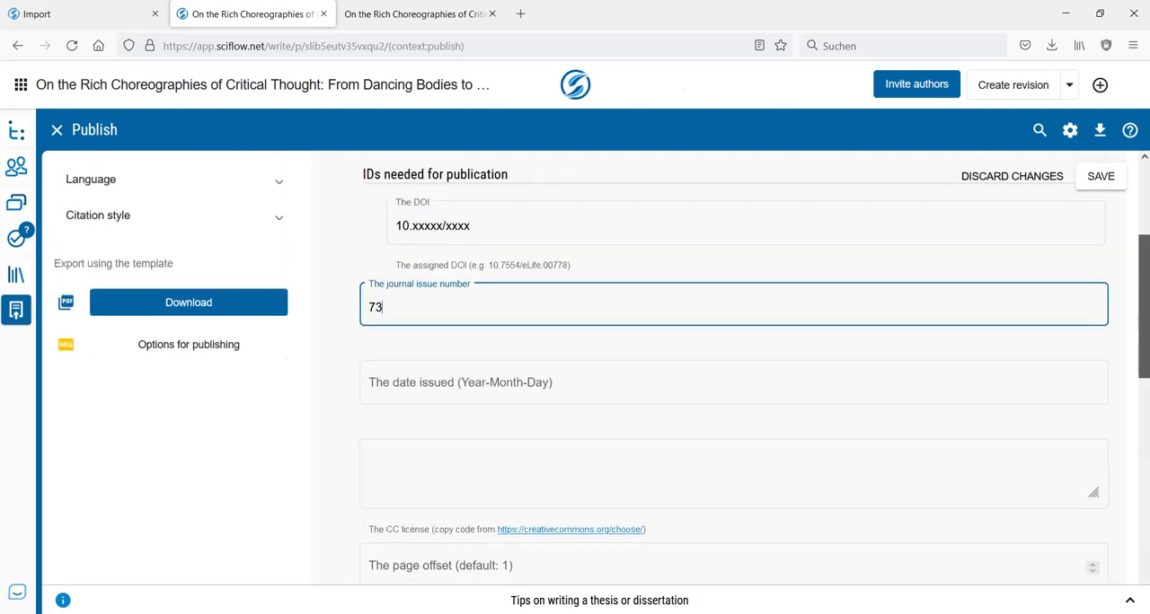
left_click_drag(1143, 307, 1143, 234)
scroll(852, 276, "down", 2)
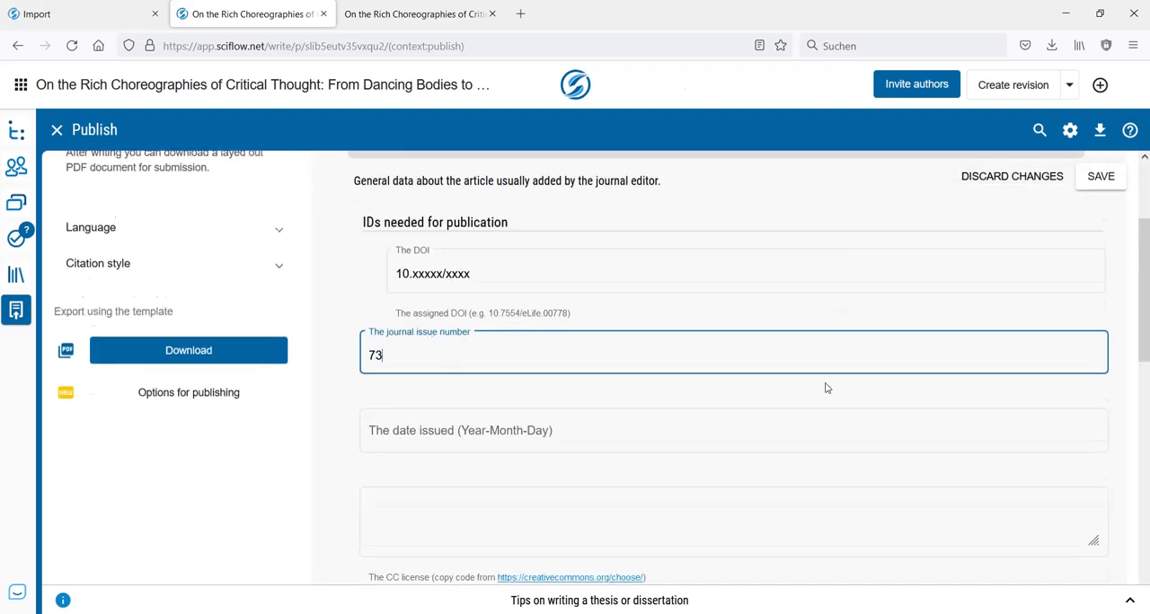
scroll(824, 384, "down", 2)
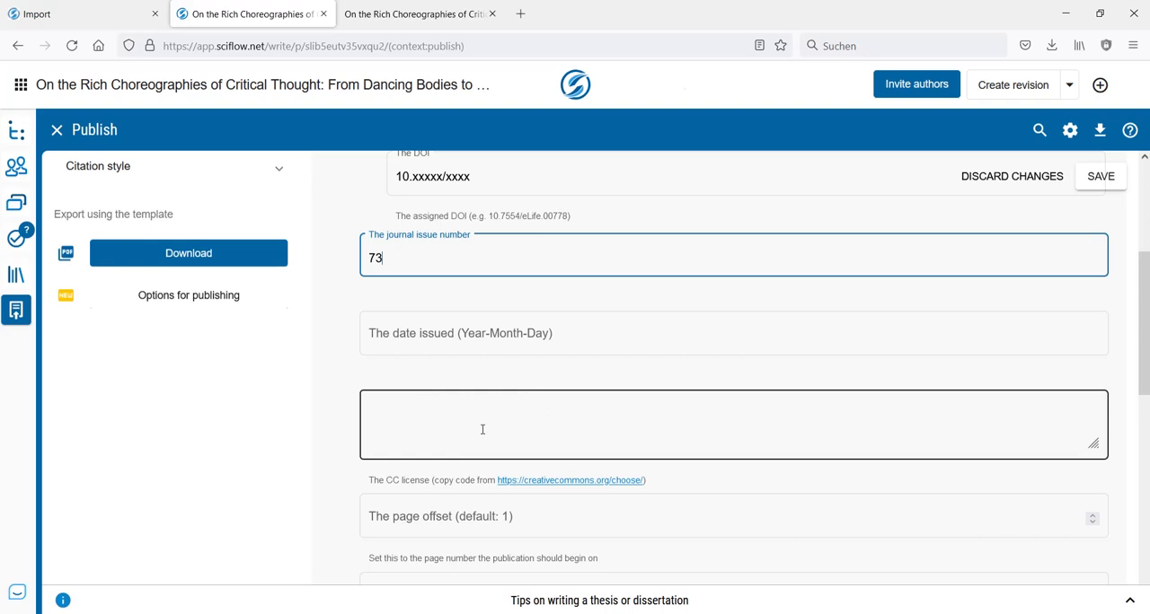
- Open the linked Creative Commons license chooser in a new tab and disallow both shared adaptations and commercial uses
right_click(561, 486)
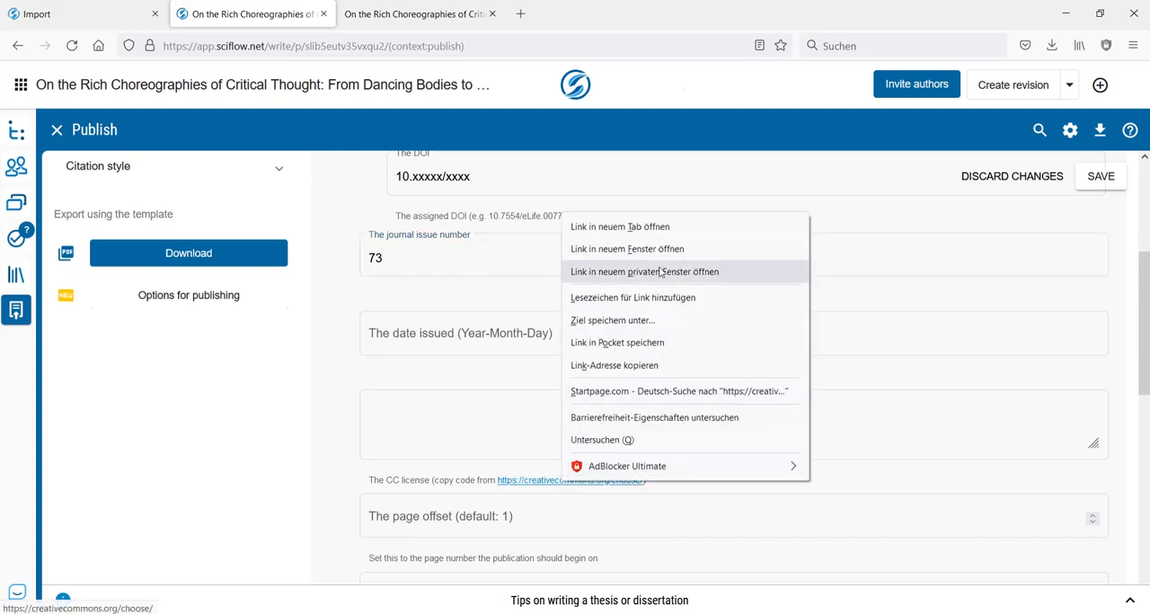
left_click(643, 226)
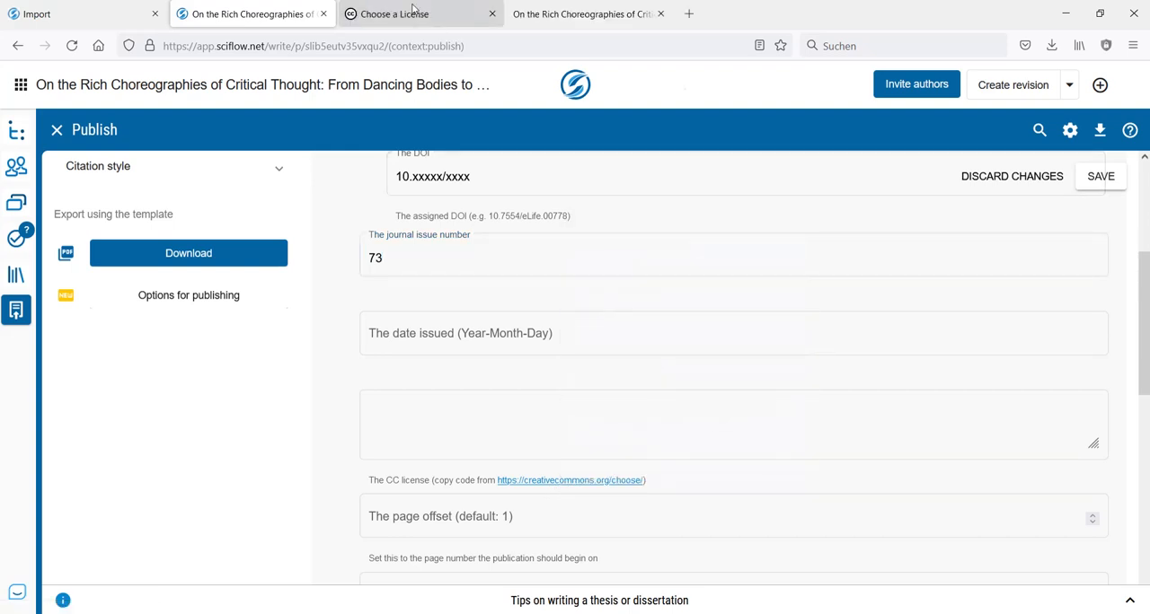
left_click(413, 14)
scroll(340, 256, "down", 3)
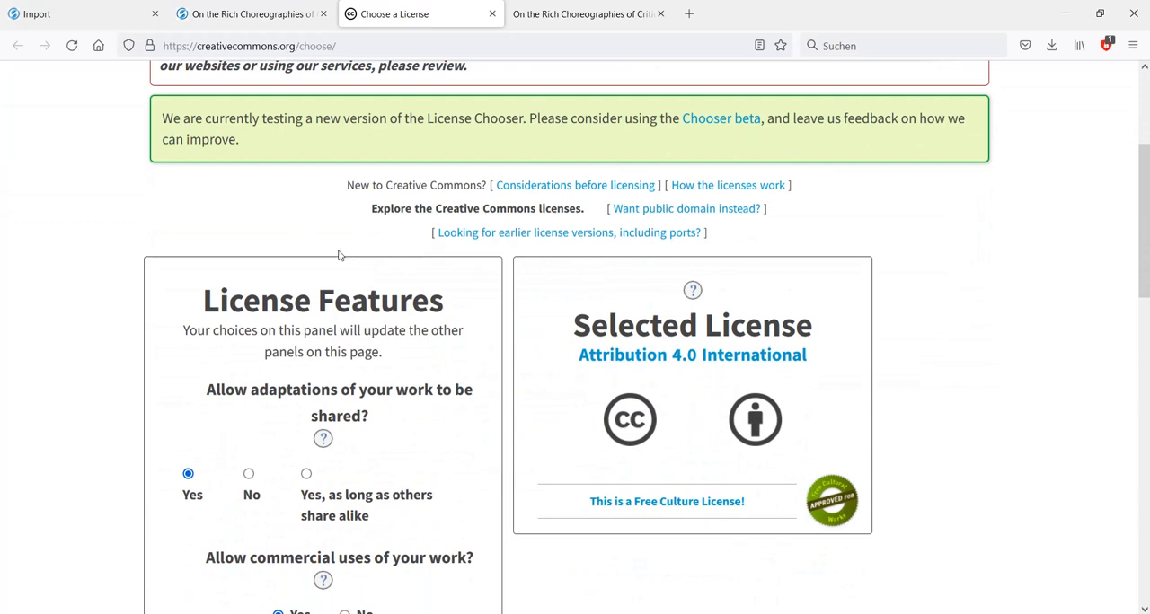
scroll(339, 255, "down", 3)
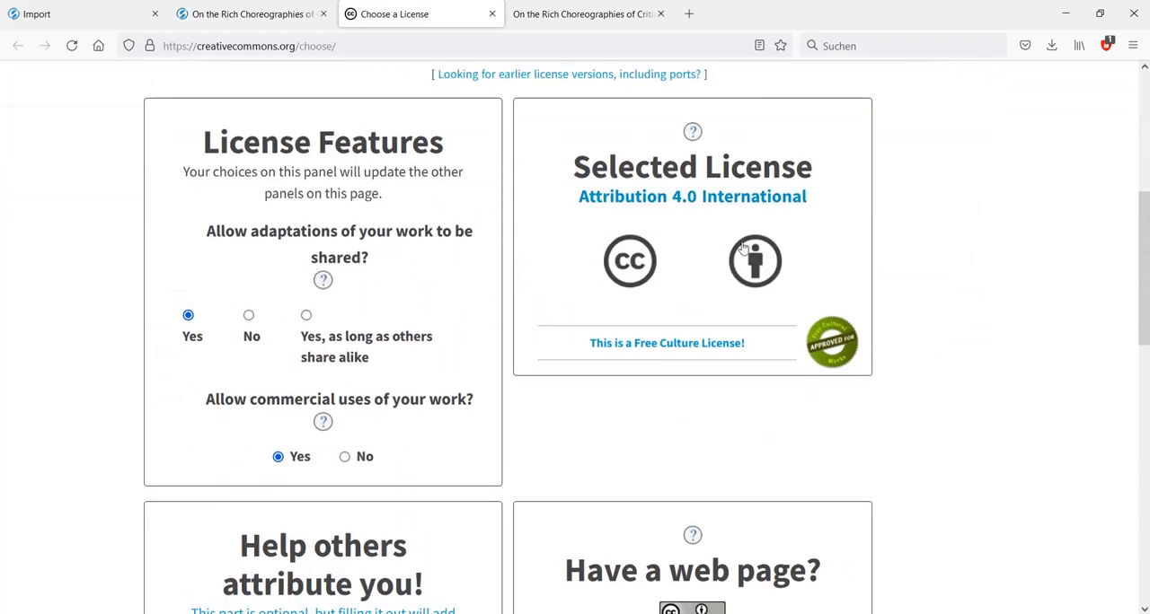
scroll(929, 216, "down", 6)
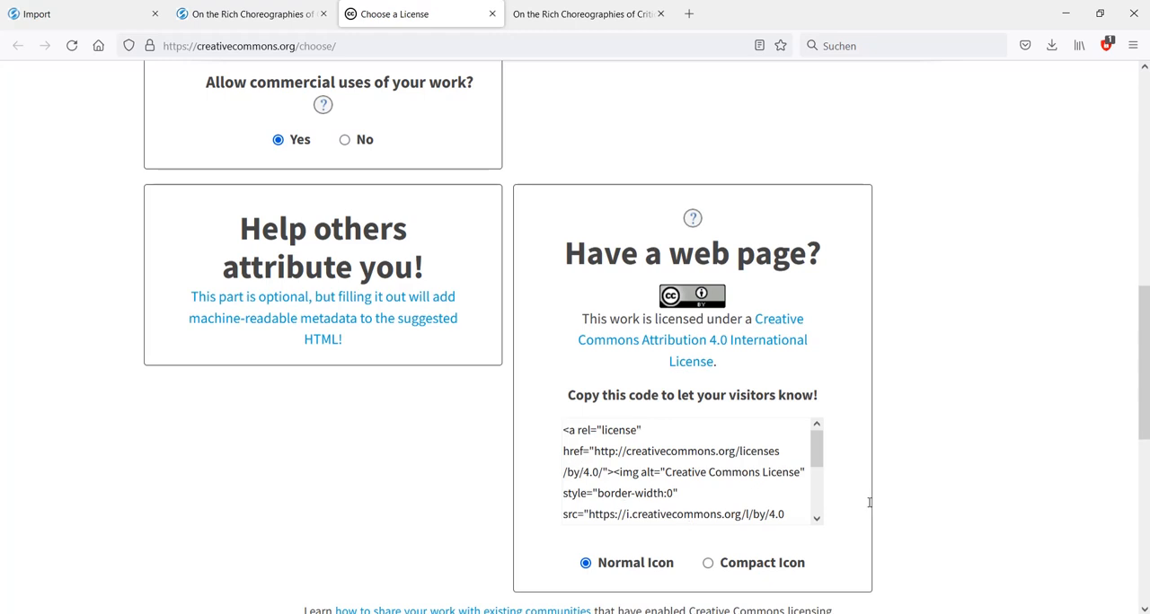
scroll(980, 449, "up", 7)
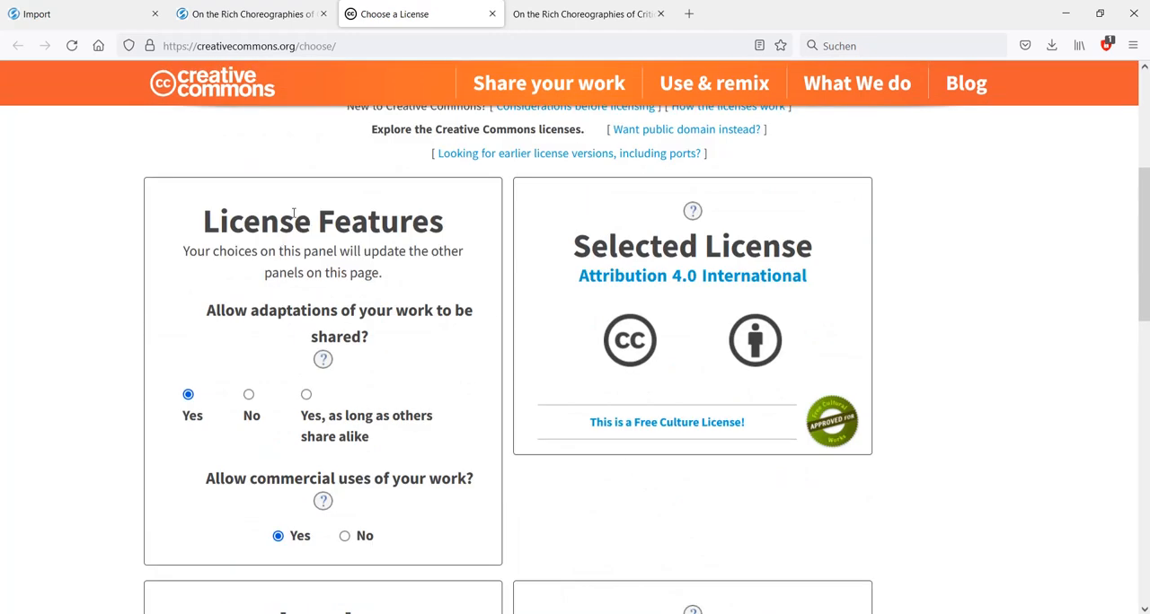
left_click(248, 395)
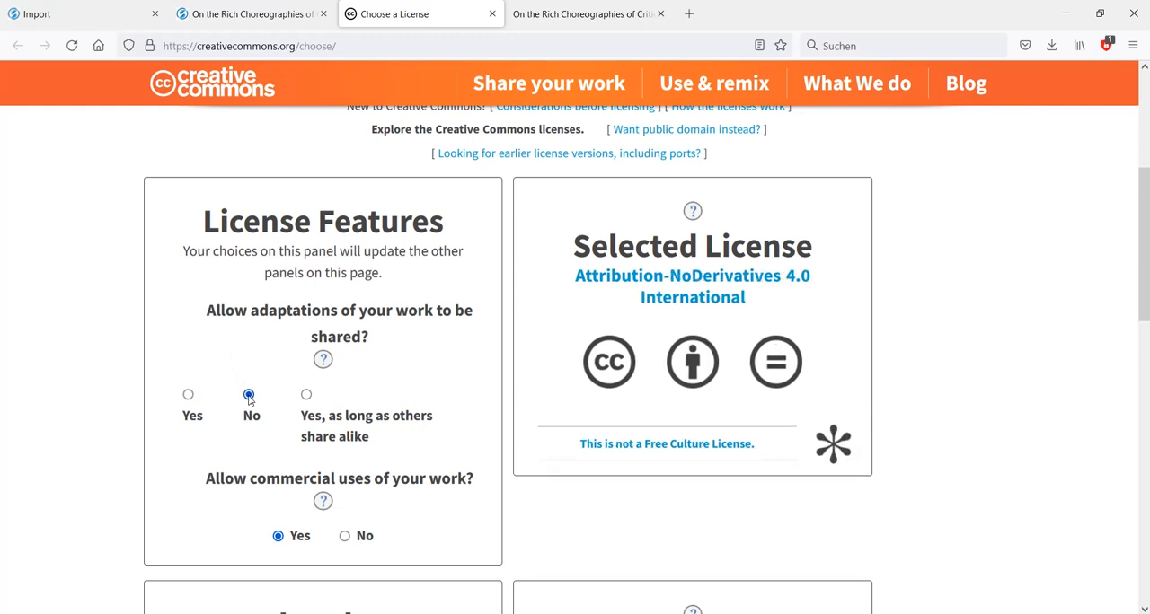
left_click(346, 536)
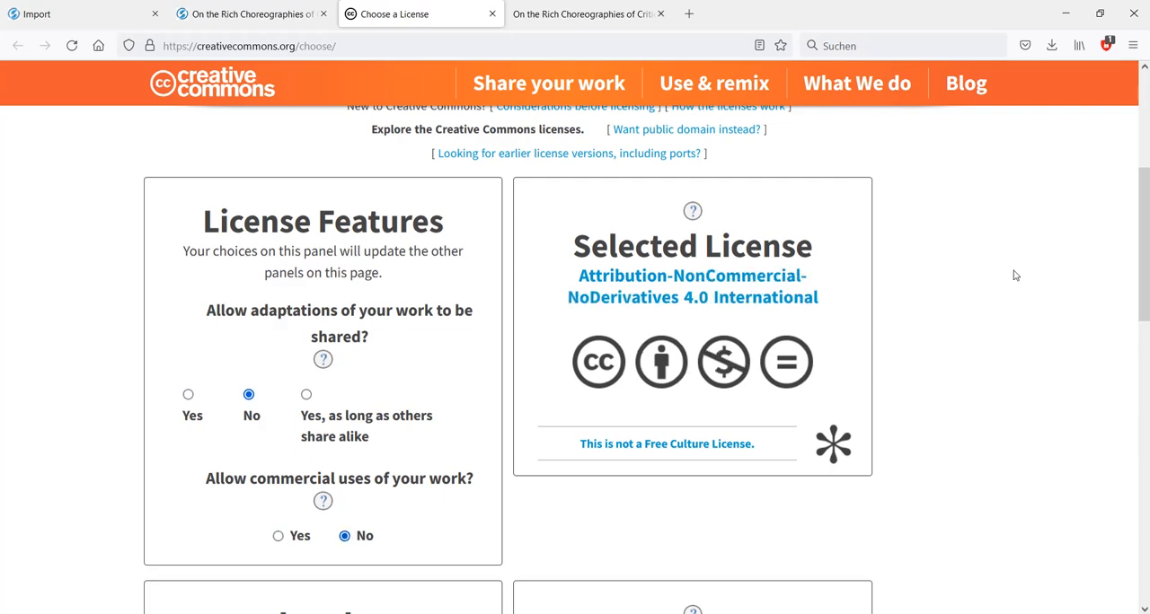
- Copy the HTML code of the Attribution-NonCommercial-NoDerivatives 4.0 license into the CC license field of the article data
scroll(988, 243, "down", 5)
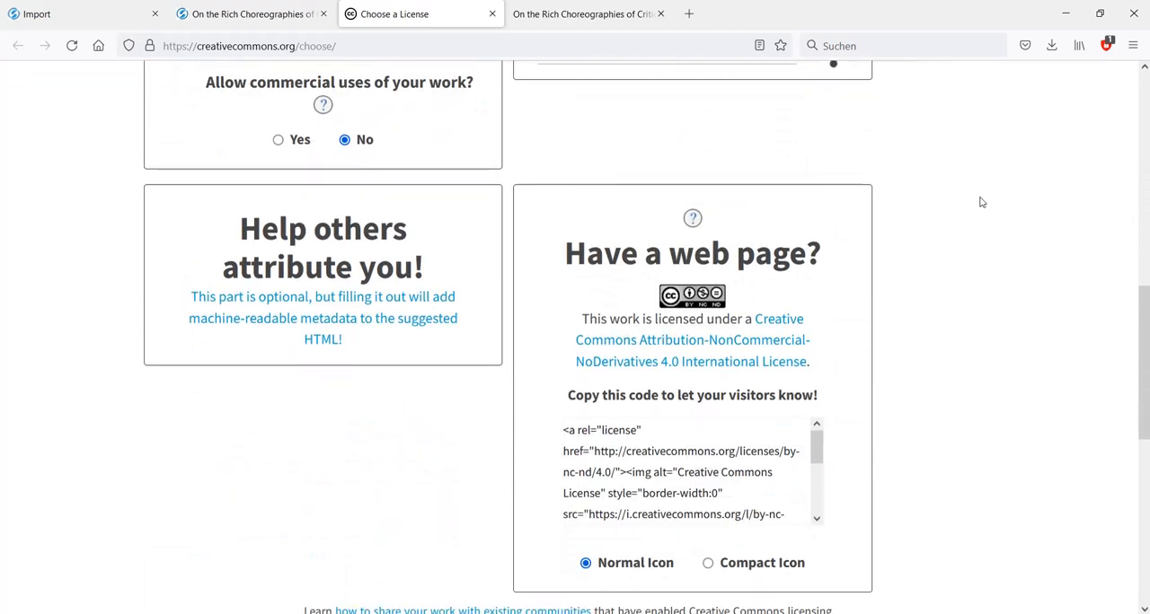
scroll(979, 201, "down", 2)
left_click(652, 325)
key("ctrl+c")
scroll(652, 325, "down", 3)
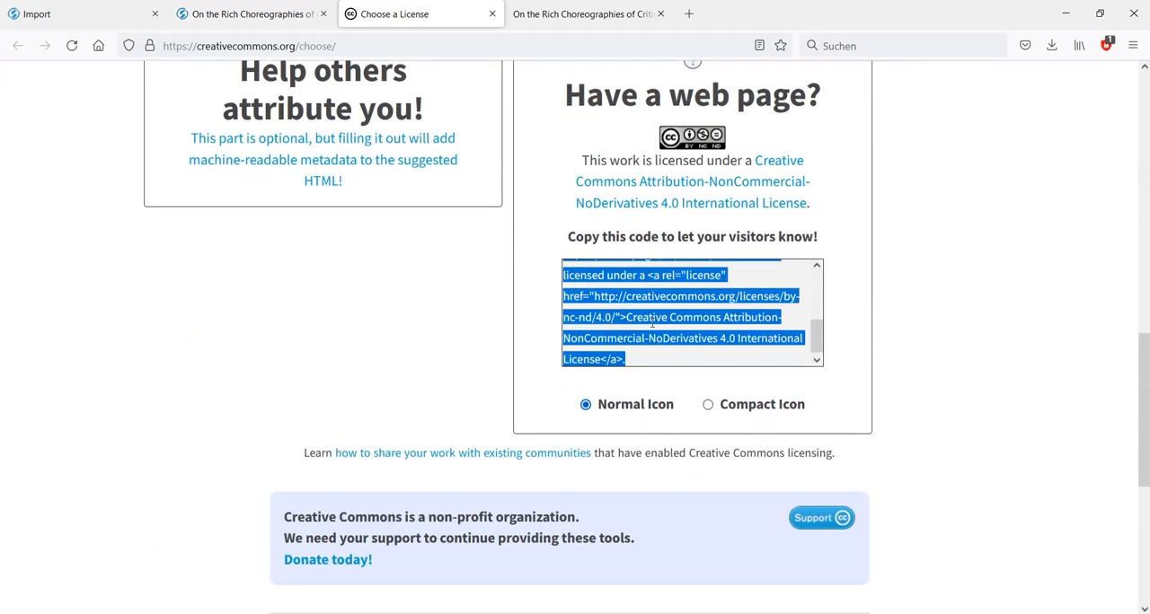
left_click(206, 12)
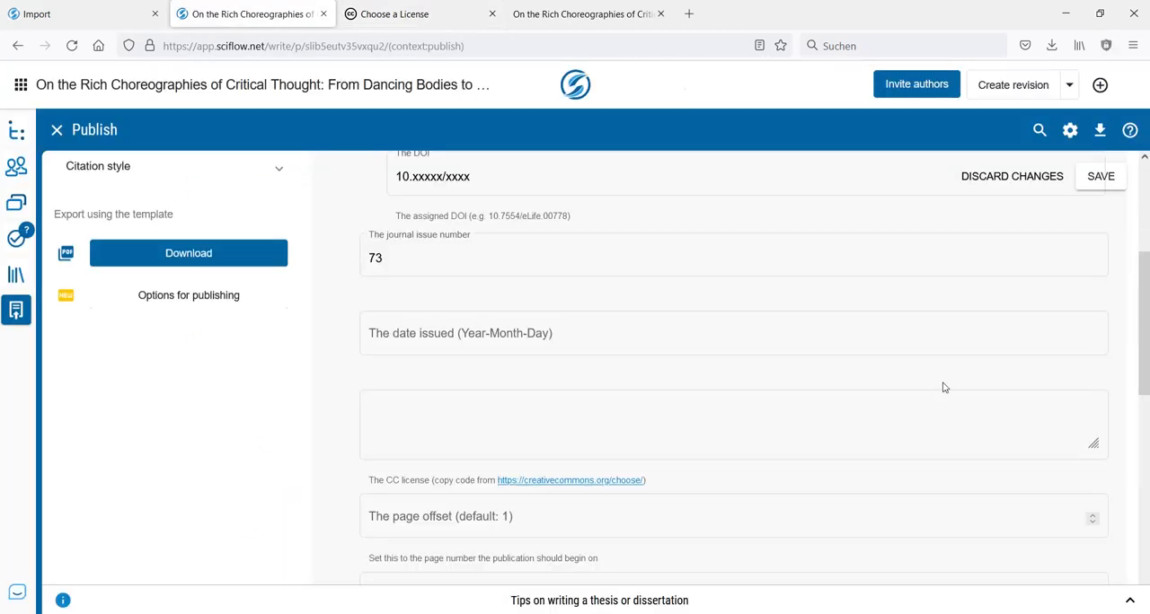
left_click(398, 410)
left_click(460, 419)
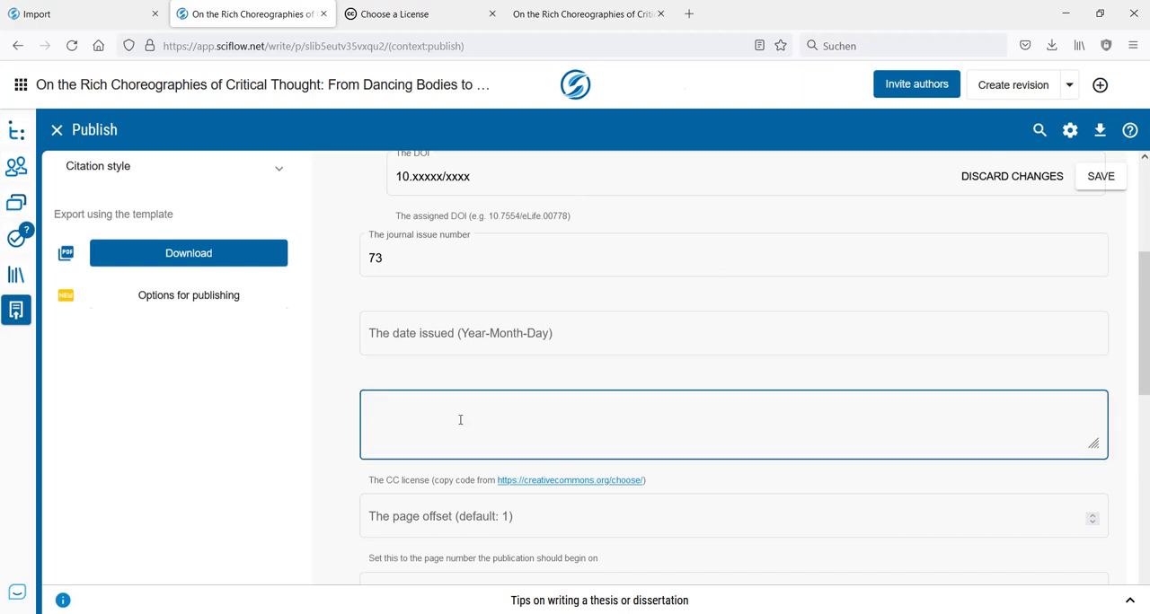
key("ctrl+v")
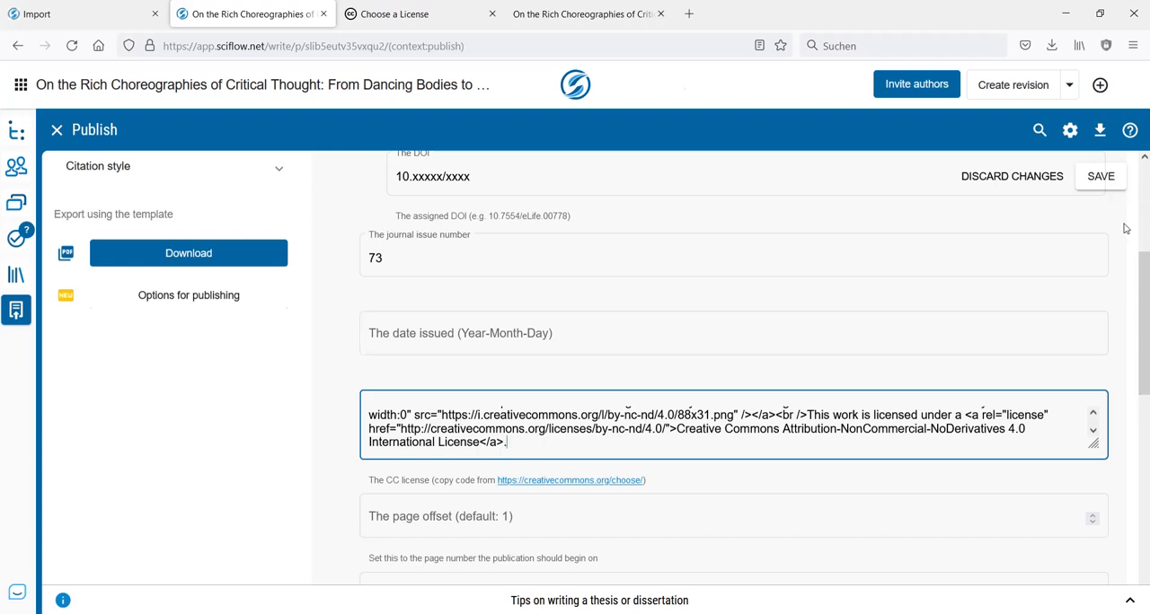
- Save the document settings and metadata, and return to the manuscript view
scroll(1147, 229, "up", 3)
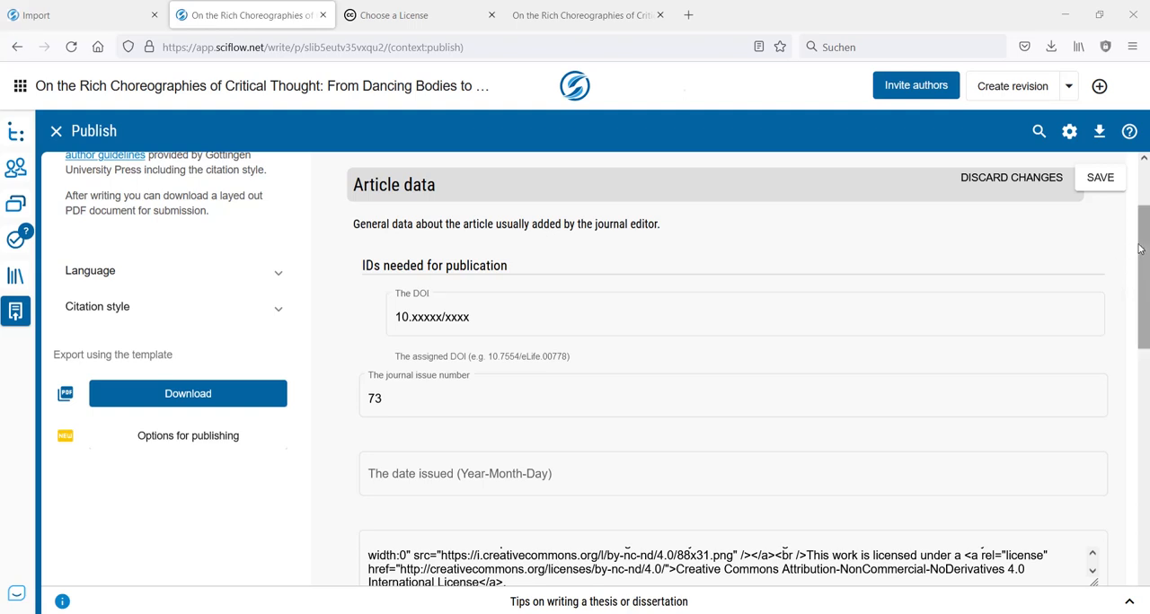
scroll(1139, 249, "up", 3)
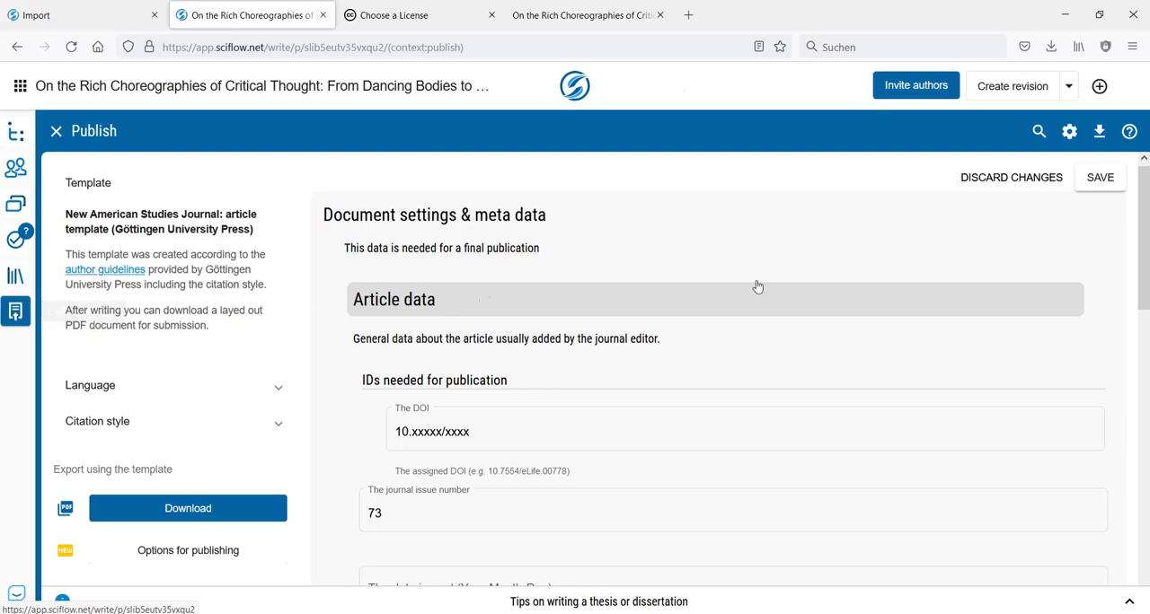
left_click(1069, 132)
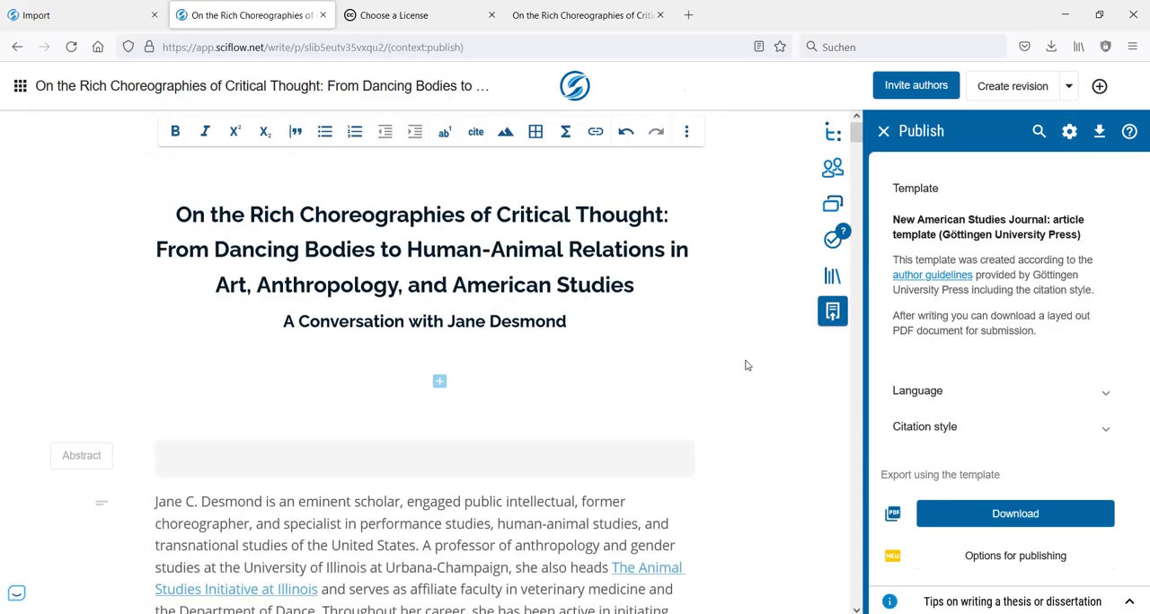
- Place the PDF tab directly after the manuscript tab and reload the PDF at its first page
left_click_drag(584, 14, 422, 14)
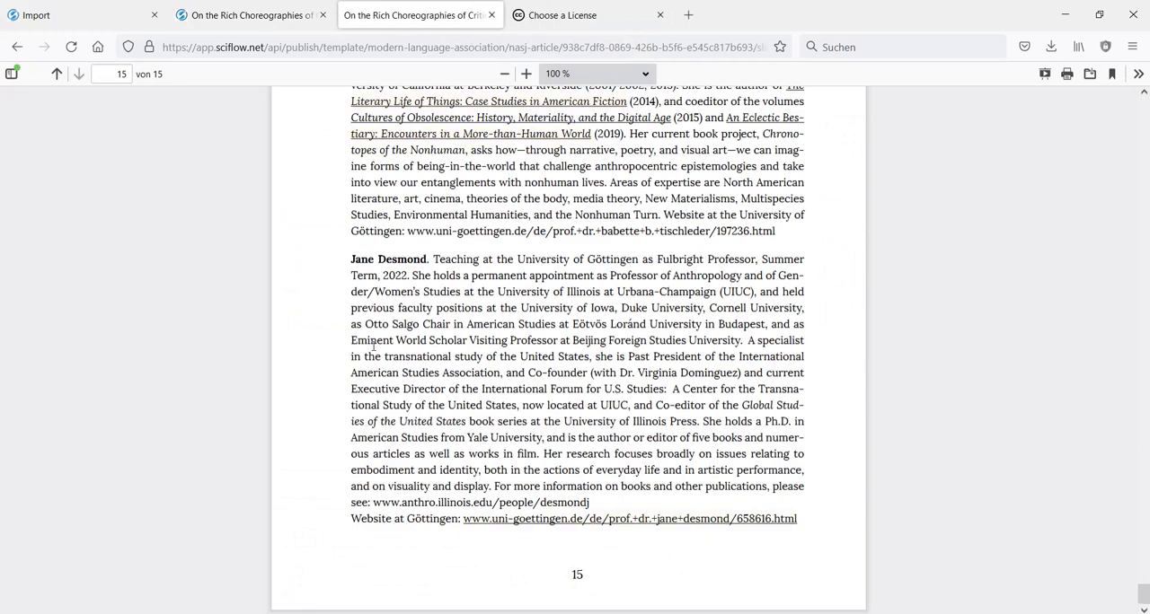
left_click_drag(1144, 593, 1144, 108)
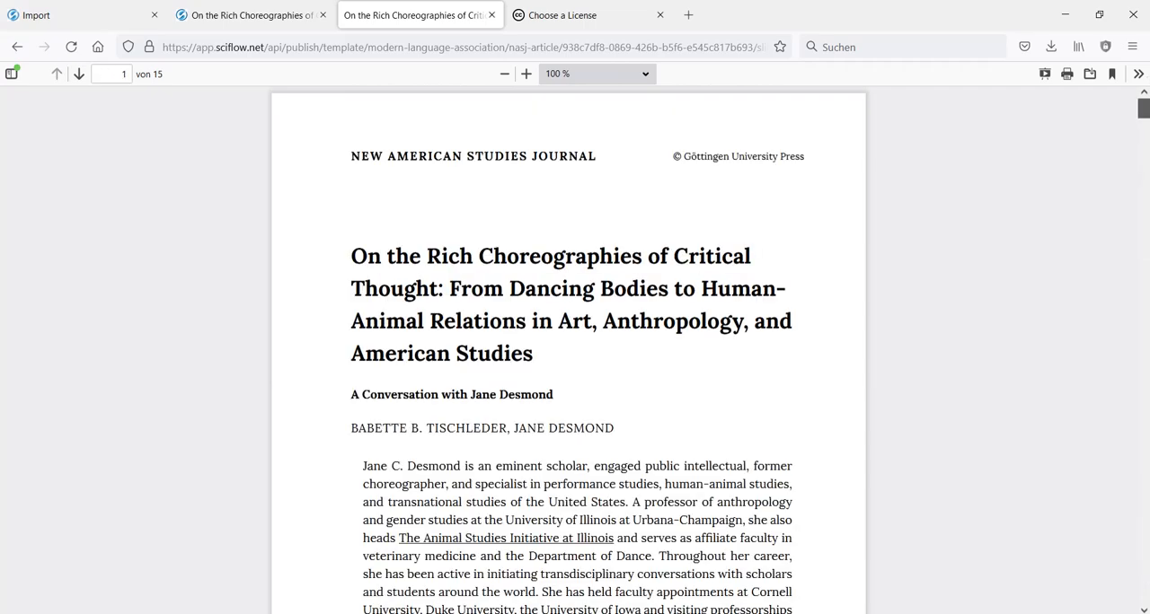
left_click(71, 46)
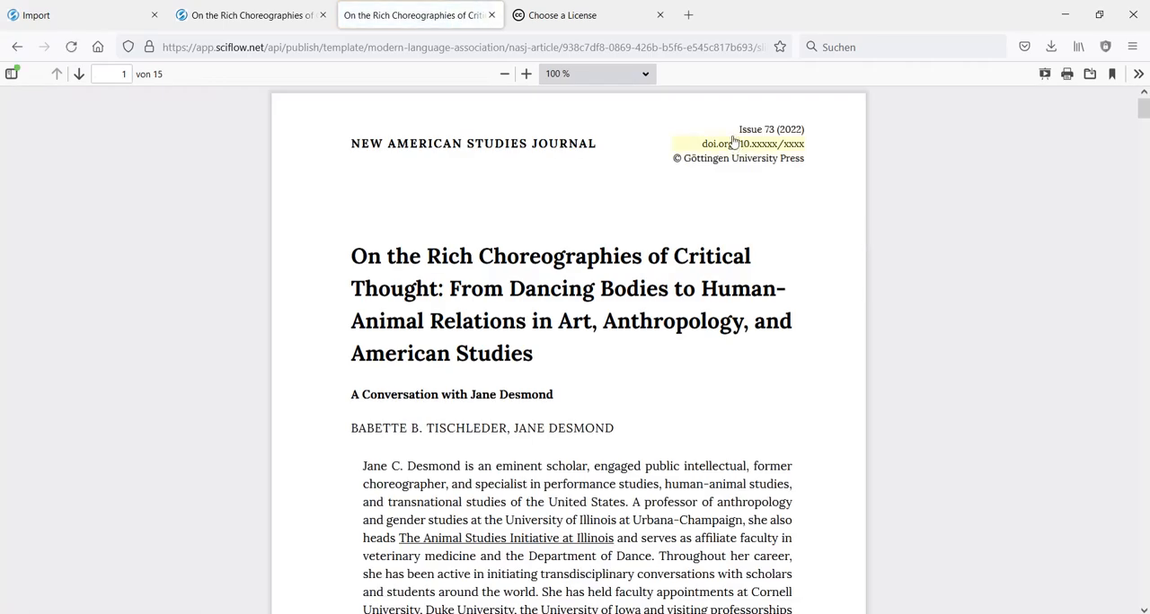
- Examine the first page, bibliography, author biographies and license notice in the reloaded PDF, and return to the manuscript
scroll(840, 255, "down", 2)
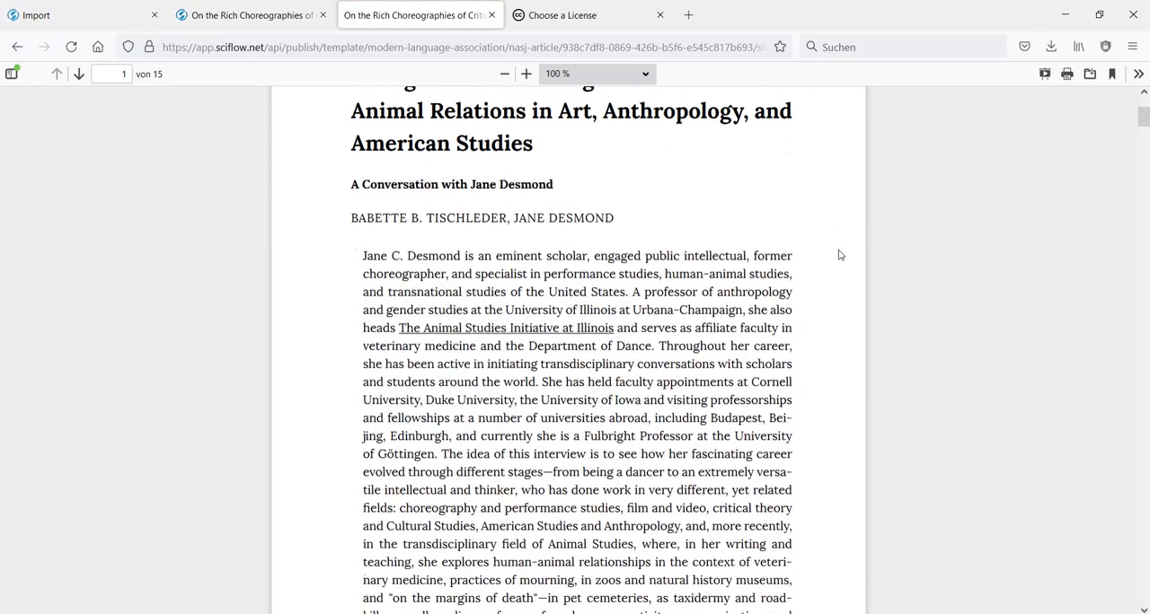
left_click_drag(1143, 117, 1136, 530)
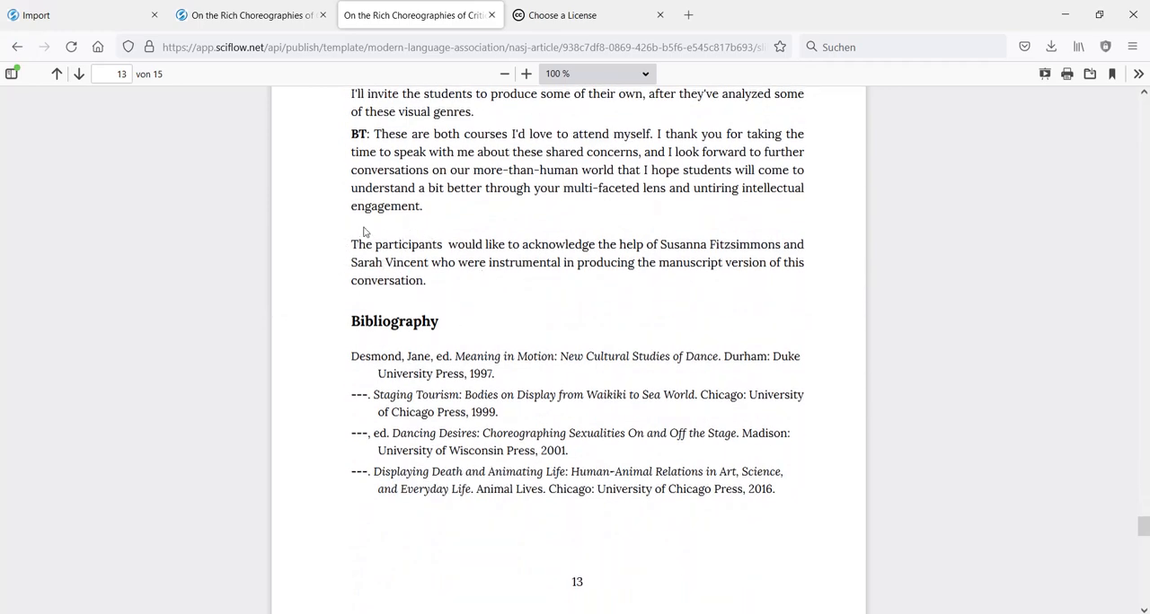
scroll(440, 225, "down", 2)
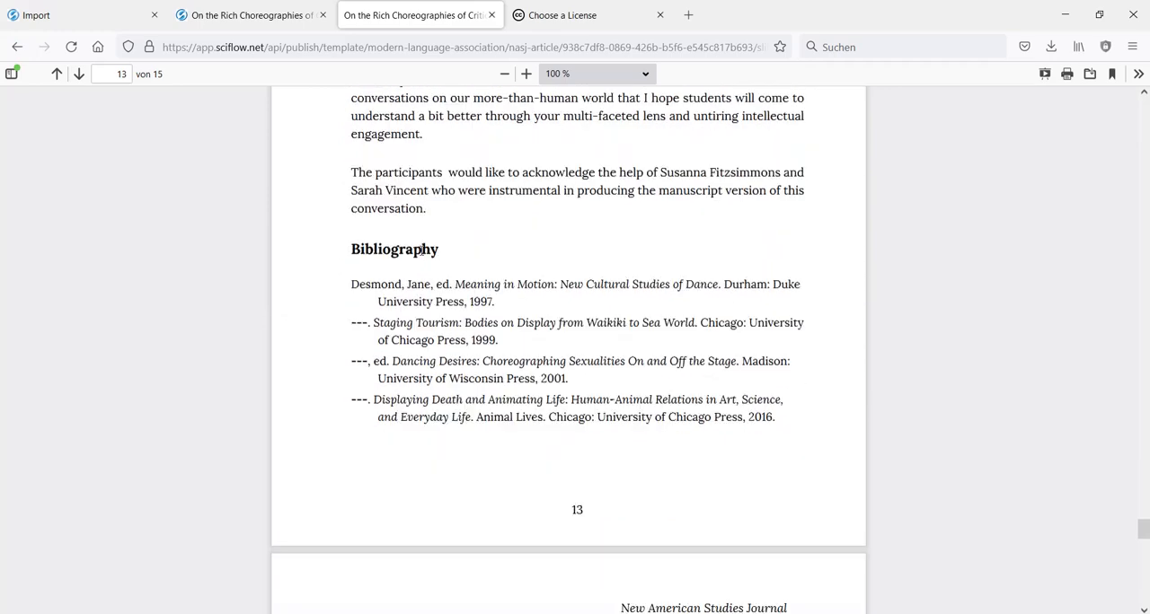
scroll(462, 268, "down", 3)
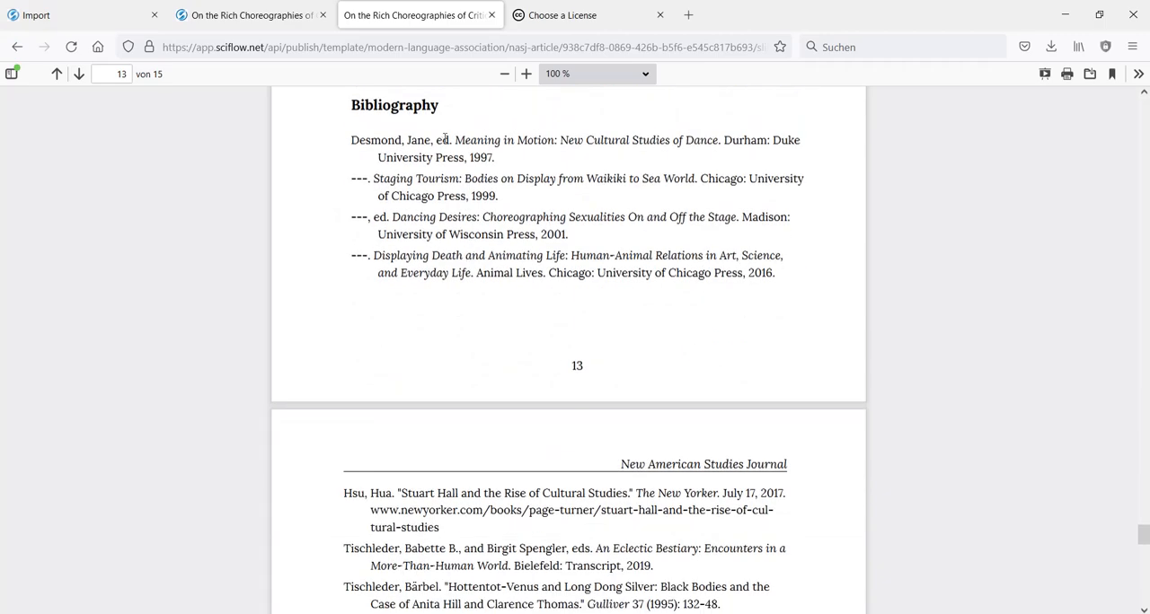
scroll(443, 138, "down", 3)
scroll(446, 139, "up", 3)
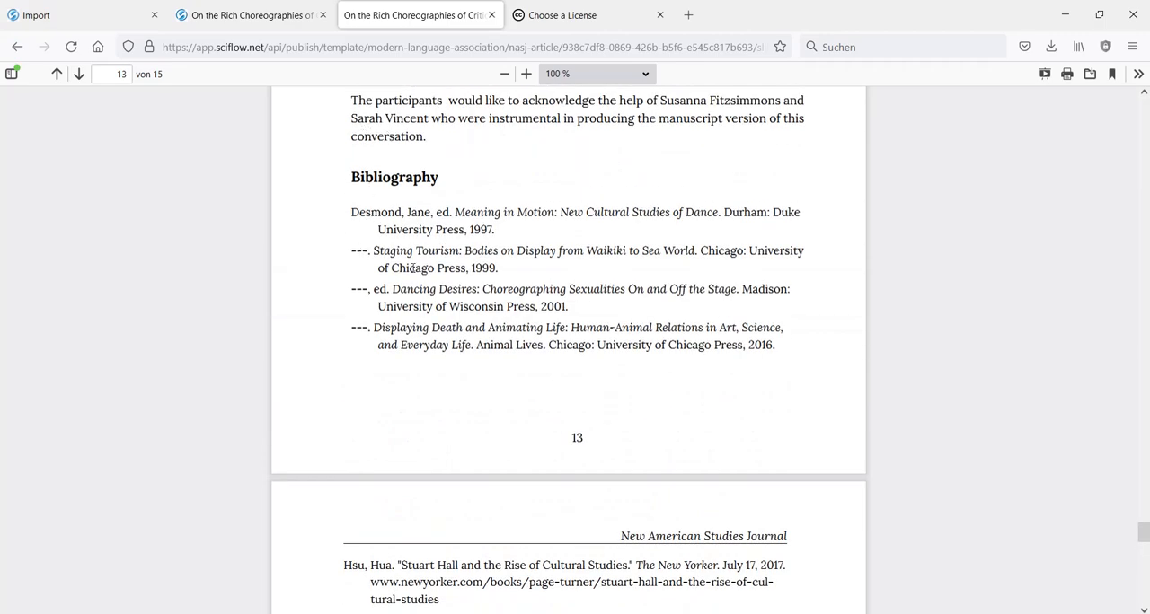
scroll(540, 277, "down", 5)
scroll(619, 221, "down", 9)
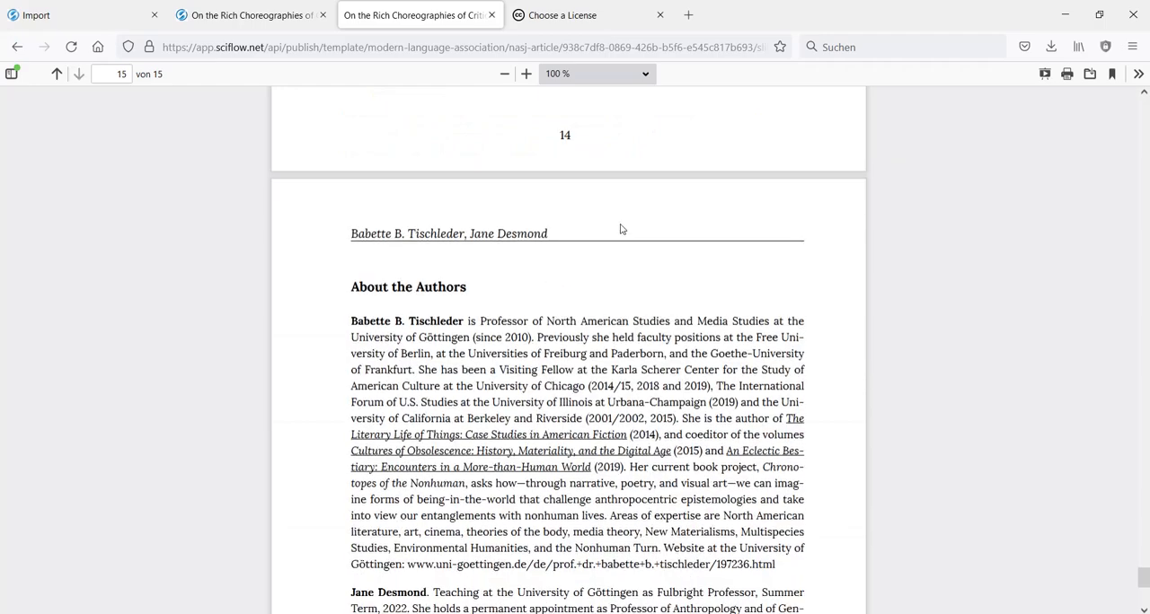
scroll(419, 301, "down", 5)
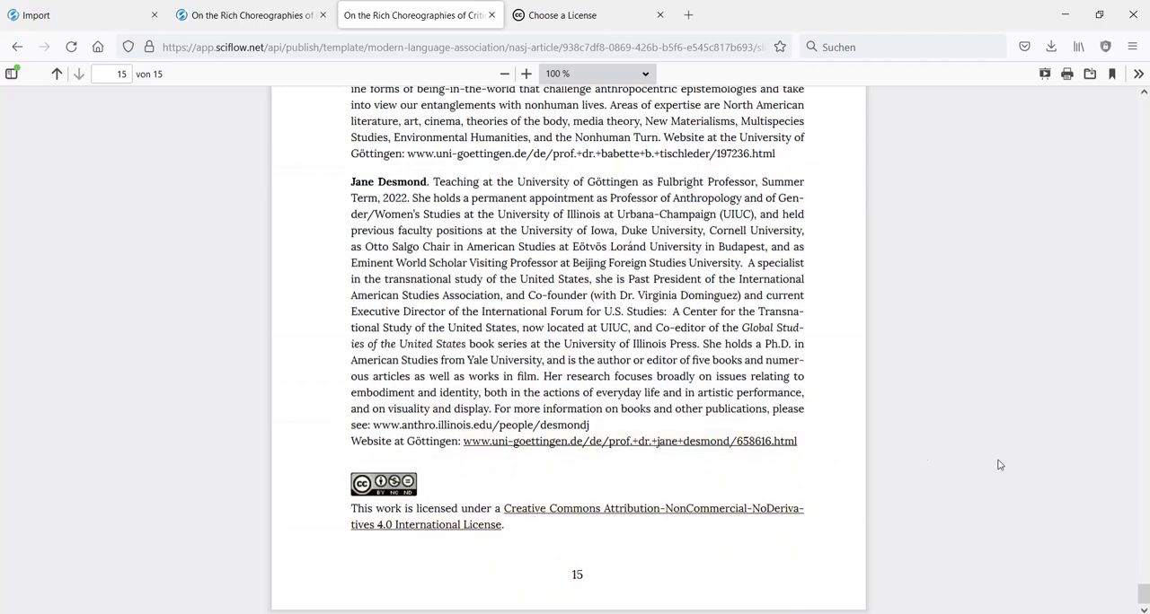
left_click_drag(1146, 588, 1142, 97)
left_click(232, 18)
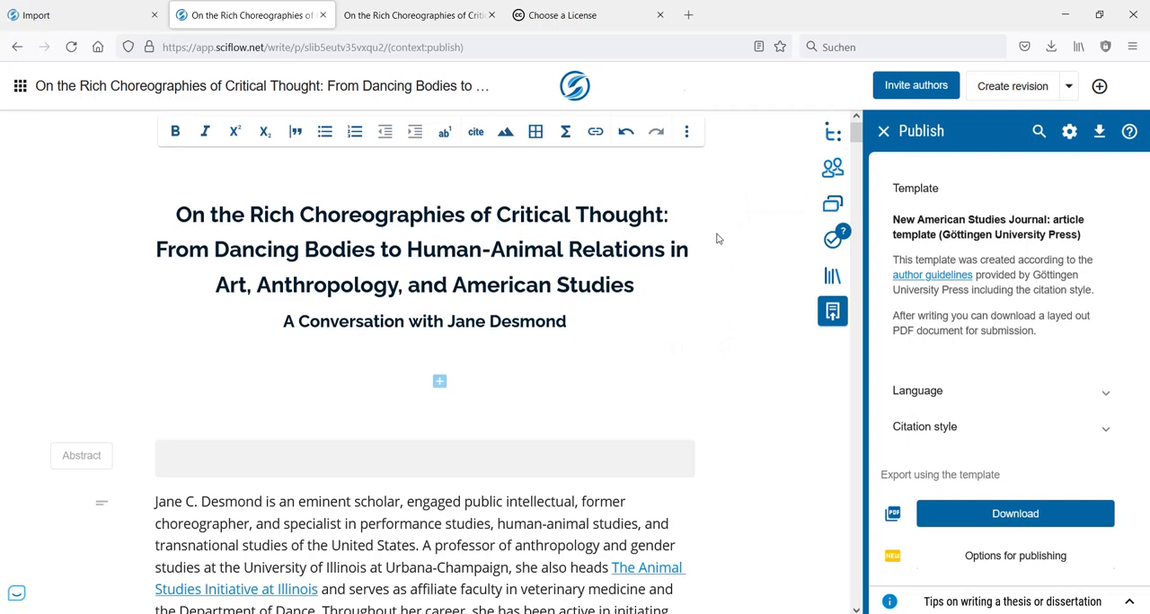
- Review the manuscript's opening sections and the author list, and return to the publishing options at the start of the document
scroll(381, 370, "down", 6)
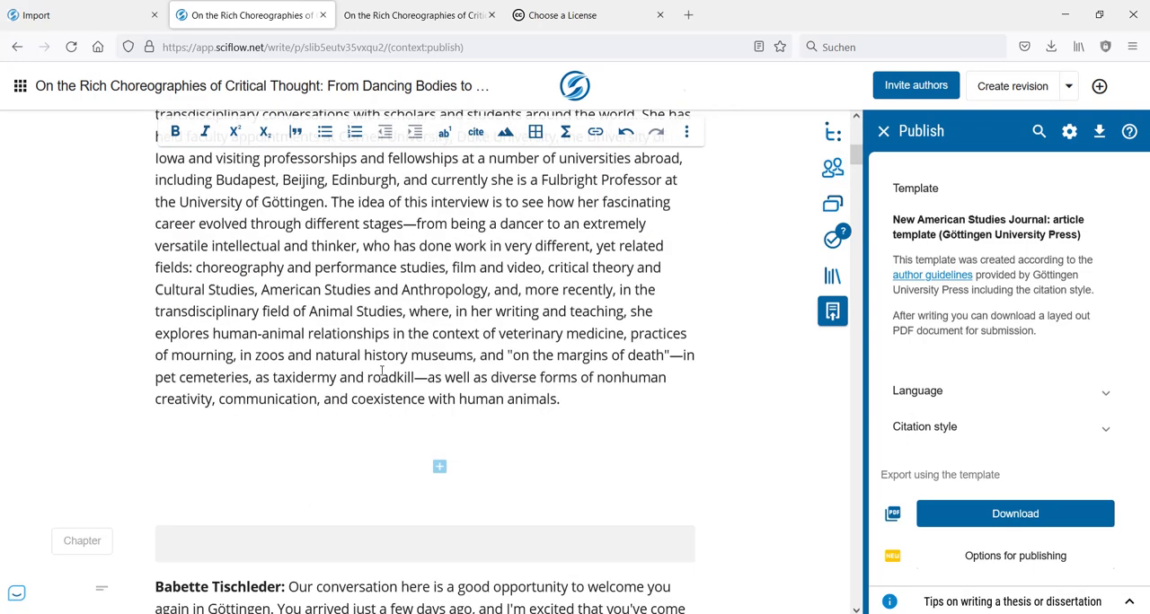
scroll(382, 370, "down", 3)
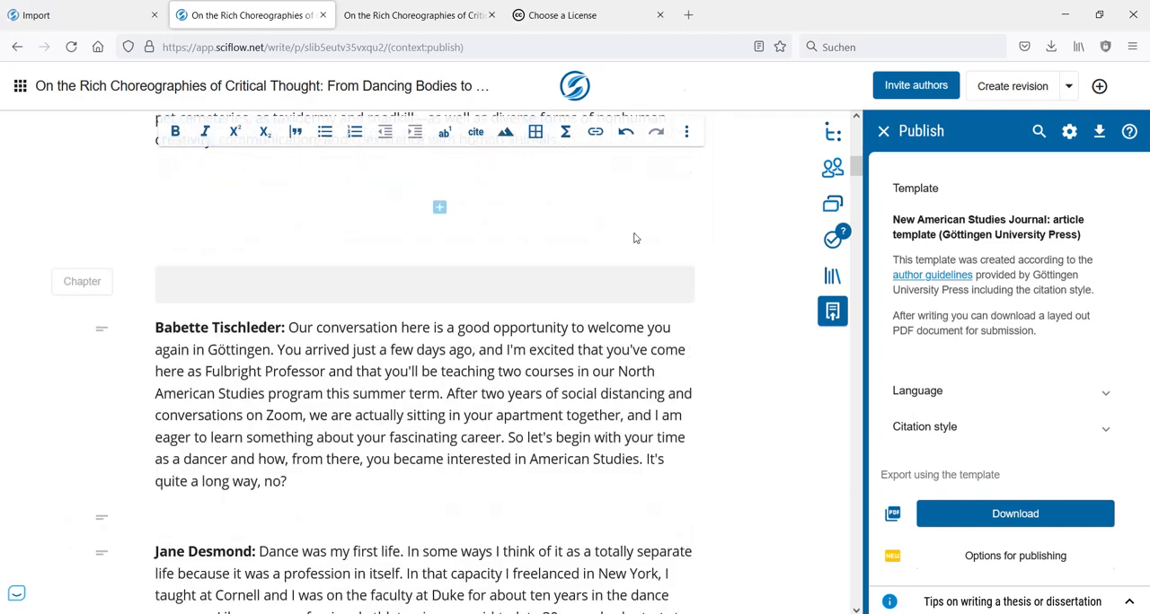
scroll(634, 238, "down", 3)
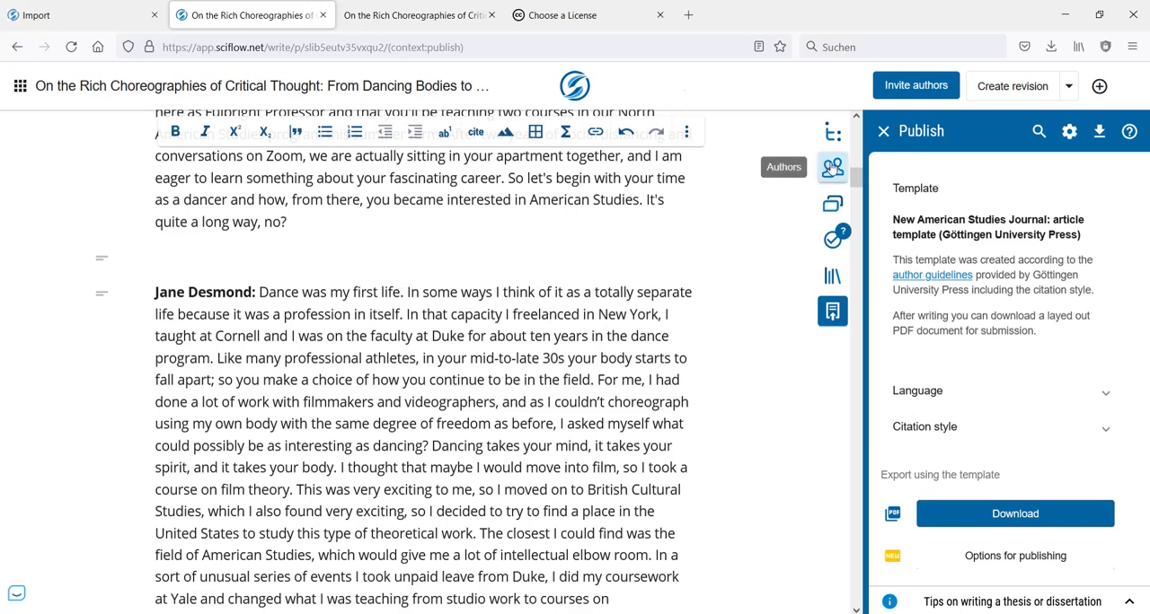
left_click(833, 168)
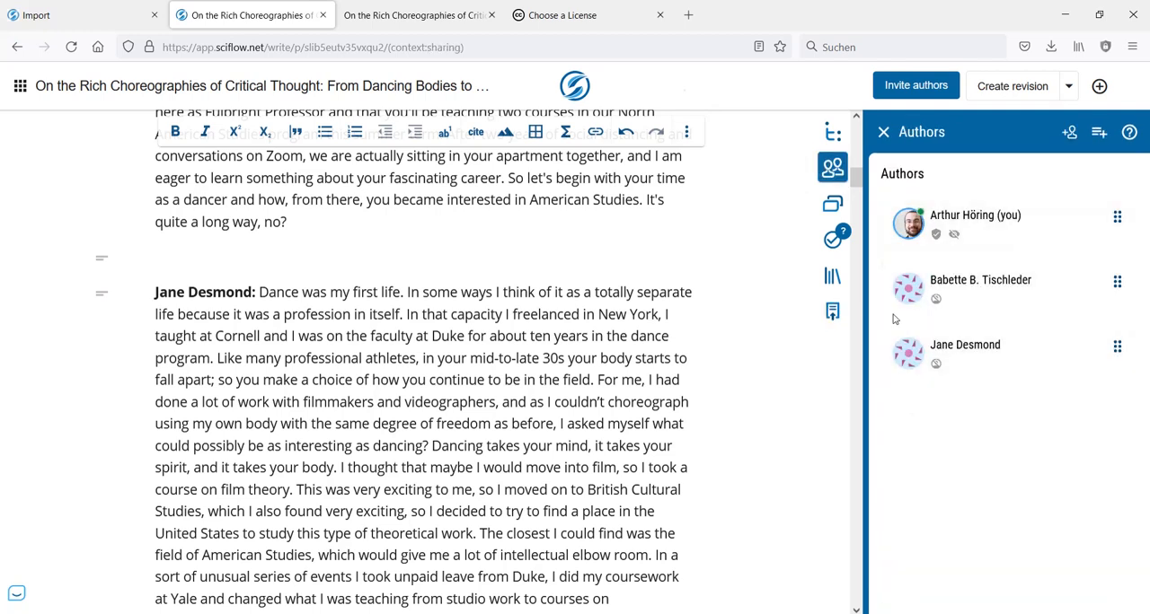
left_click(832, 311)
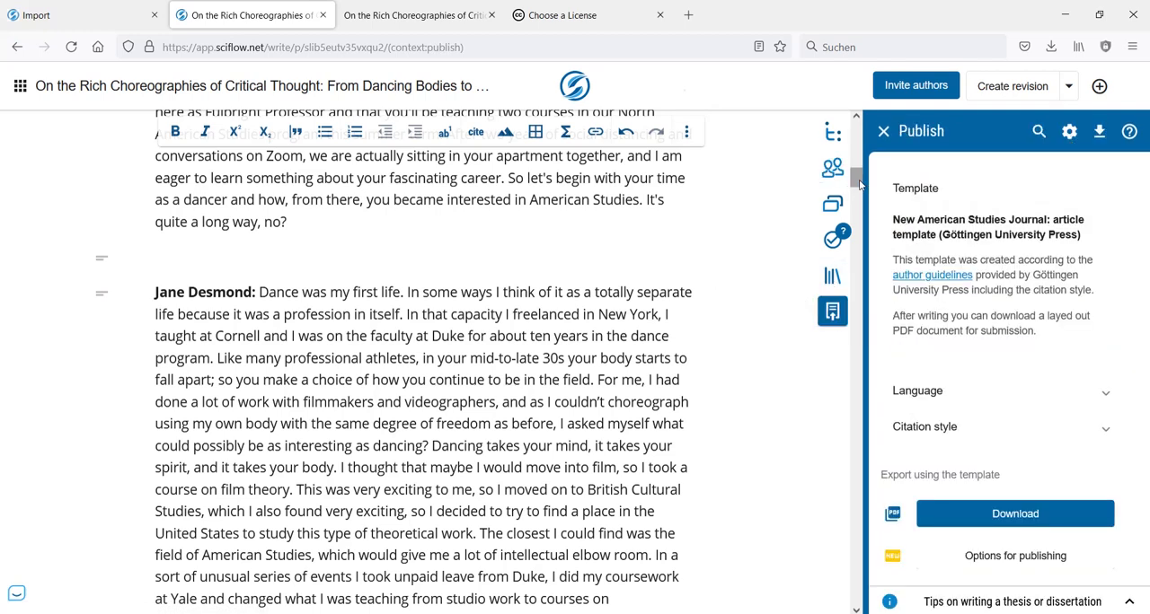
left_click_drag(858, 182, 857, 133)
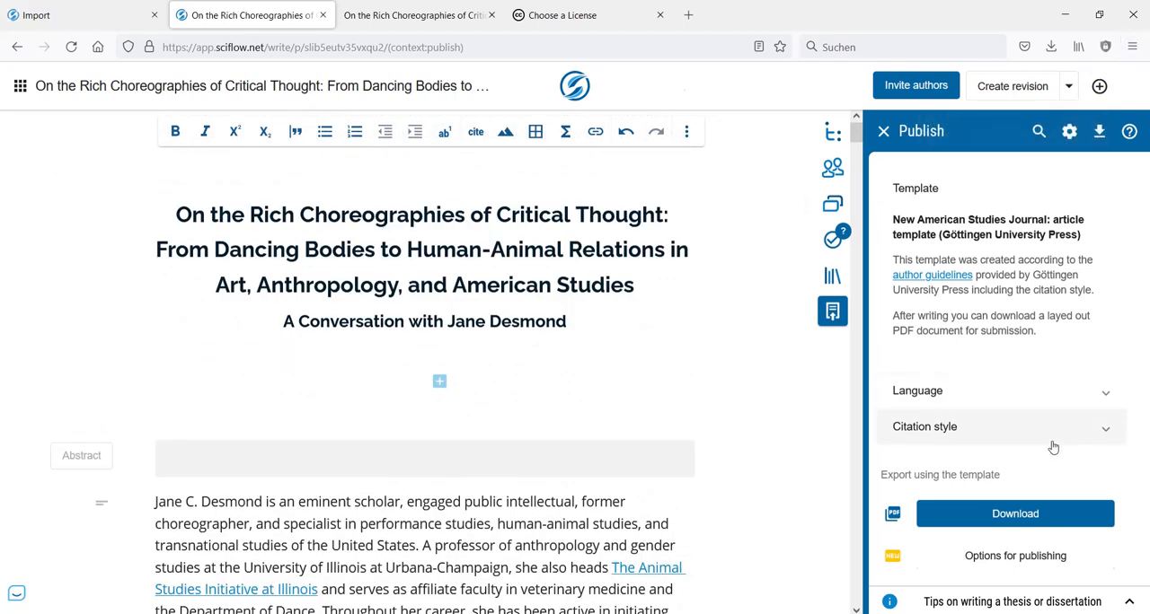
- Load the article's HTML version by changing nasj-article to nasj-html and the .pdf extension to .html in the PDF's address
left_click(411, 25)
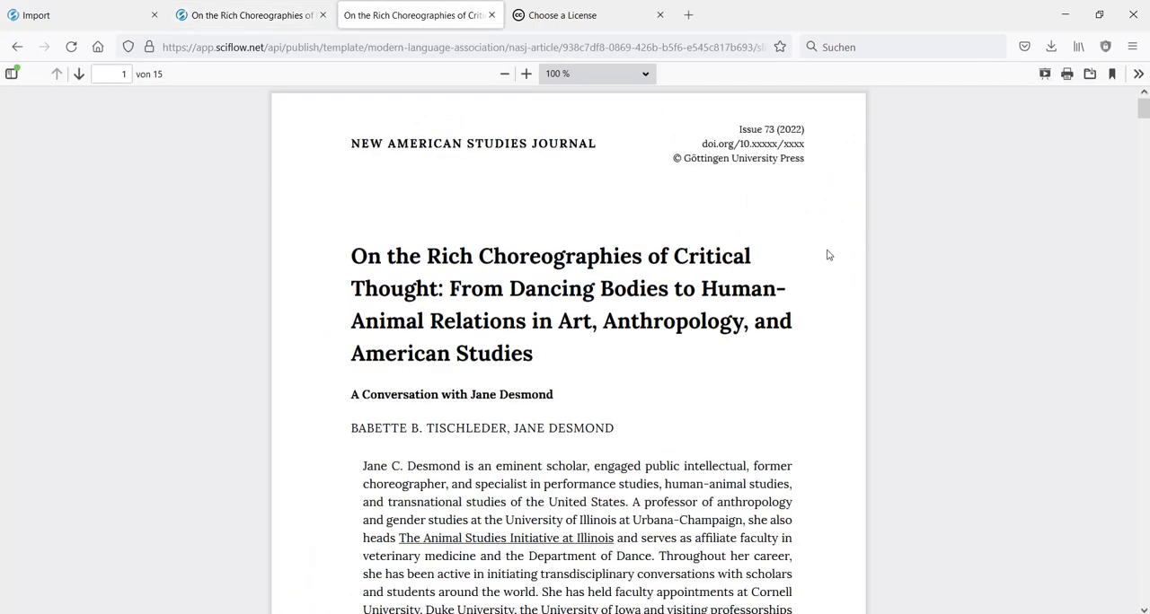
left_click(454, 46)
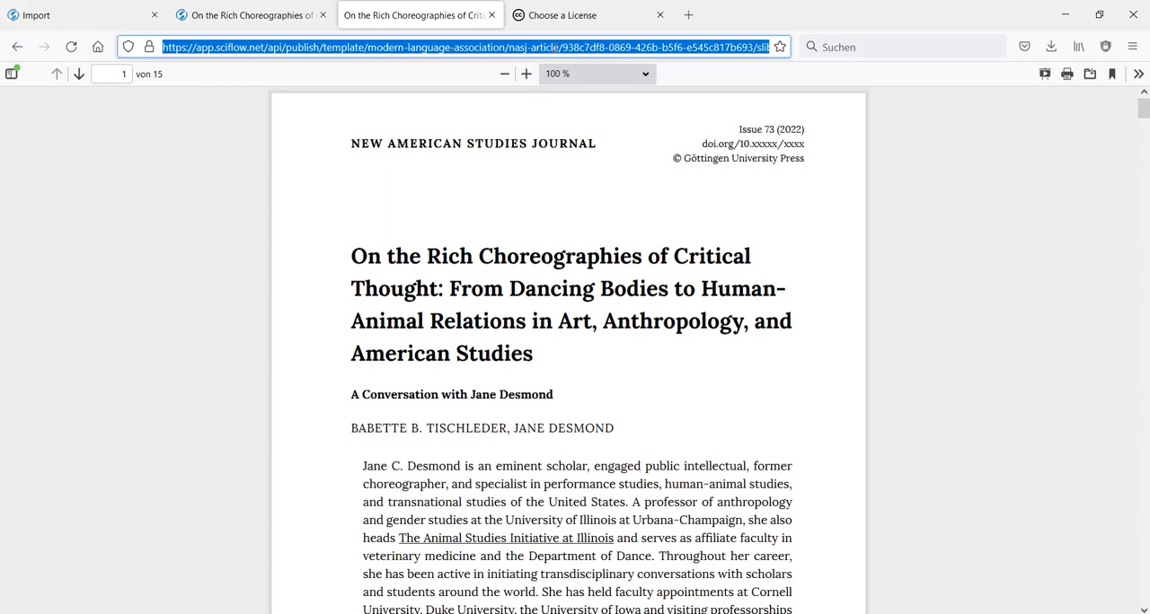
left_click(569, 143)
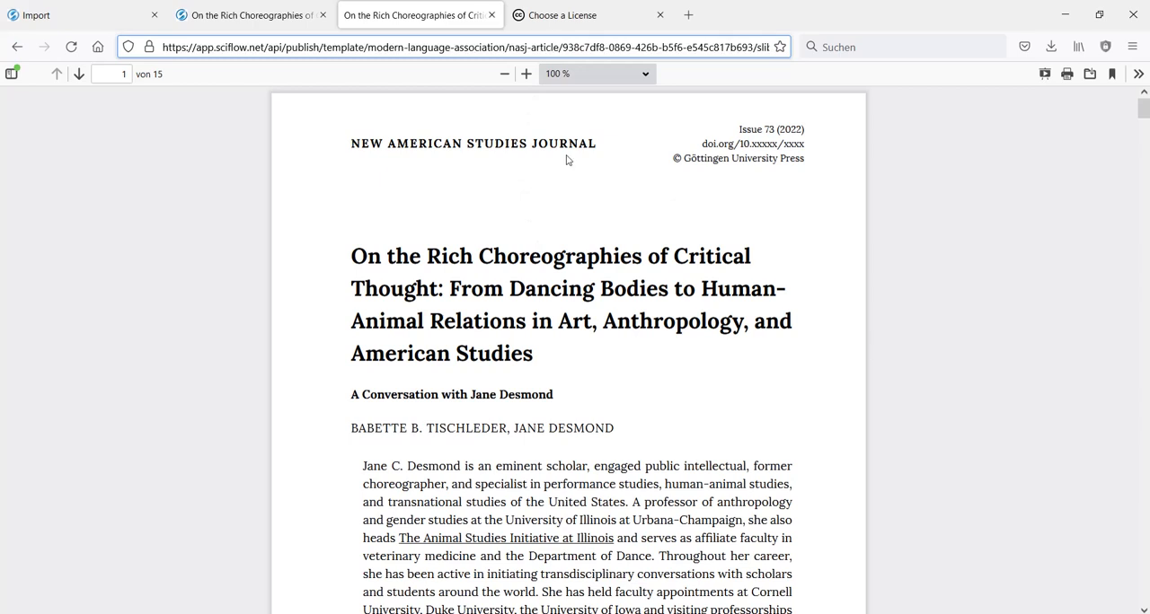
key("ctrl+shift+Left")
type("html")
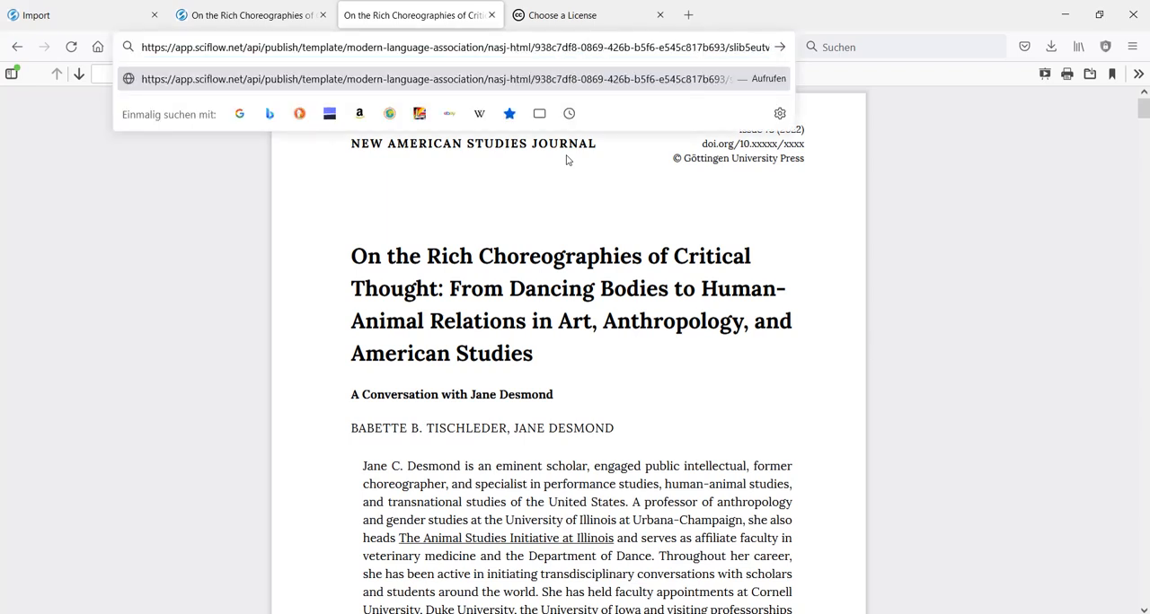
key("End")
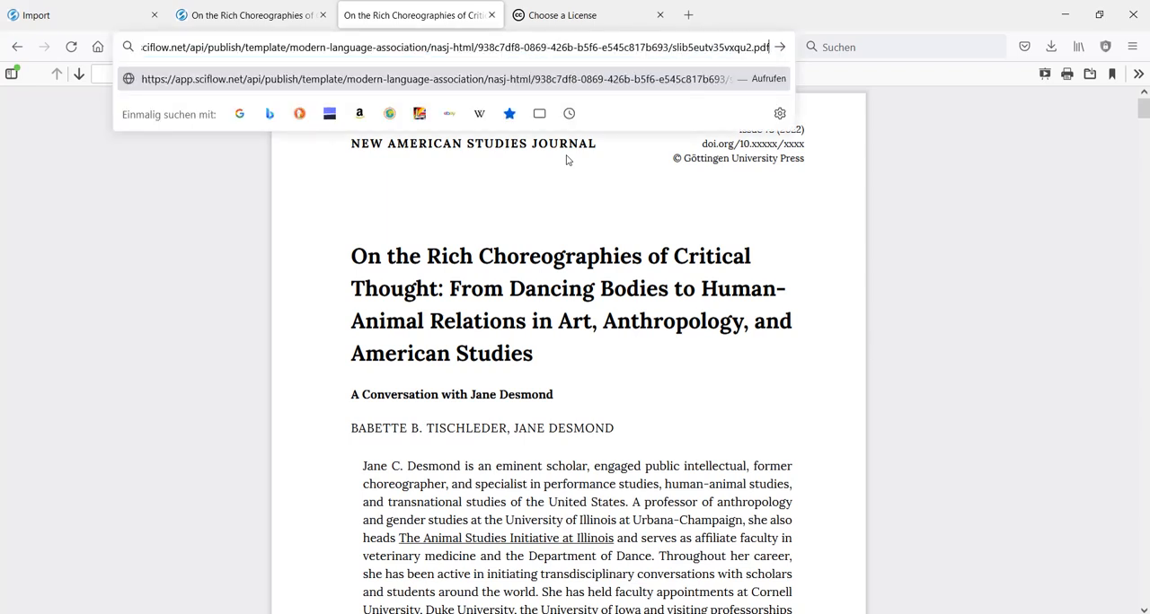
key("ctrl+shift+Left")
type("html")
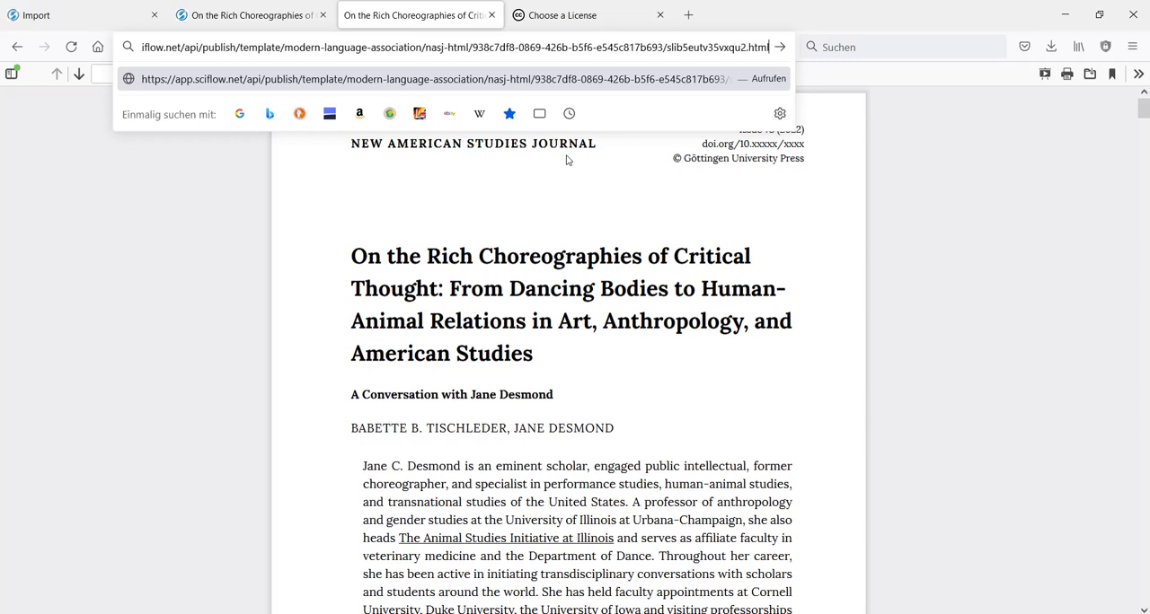
key("Return")
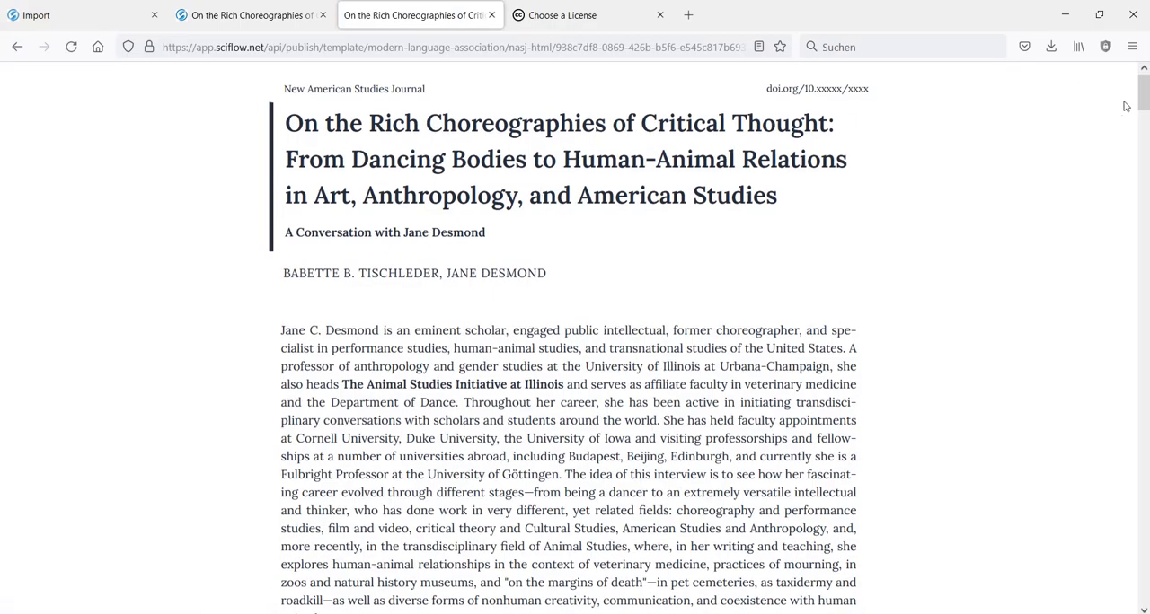
- Examine the HTML article from its introduction down to the notes and bibliography, and return to the start of the manuscript
scroll(1144, 98, "down", 5)
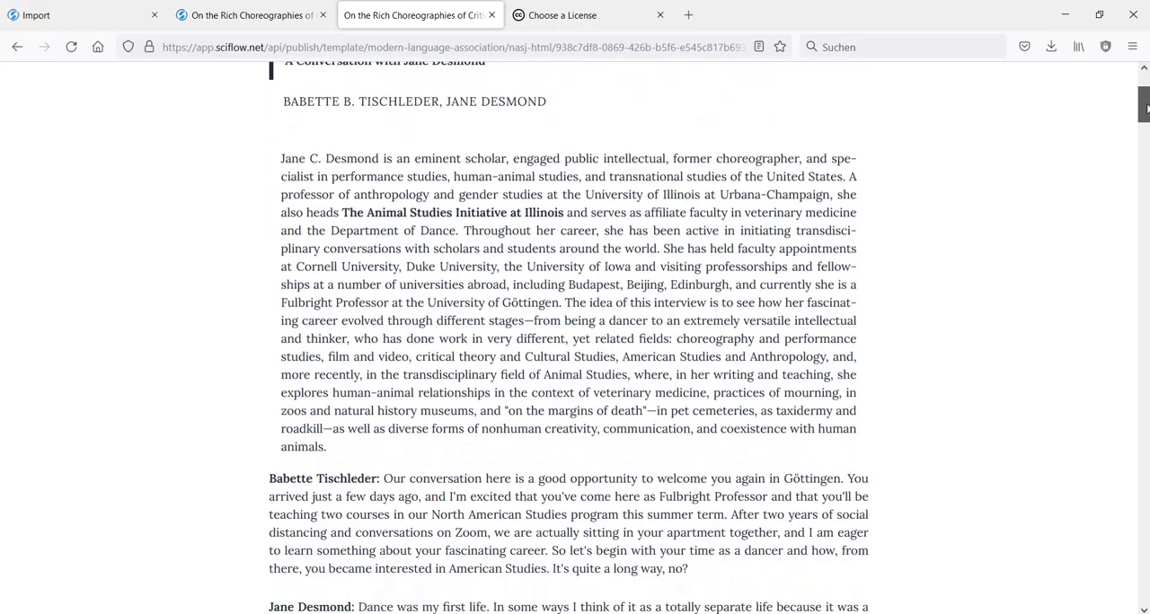
left_click_drag(1144, 108, 1128, 550)
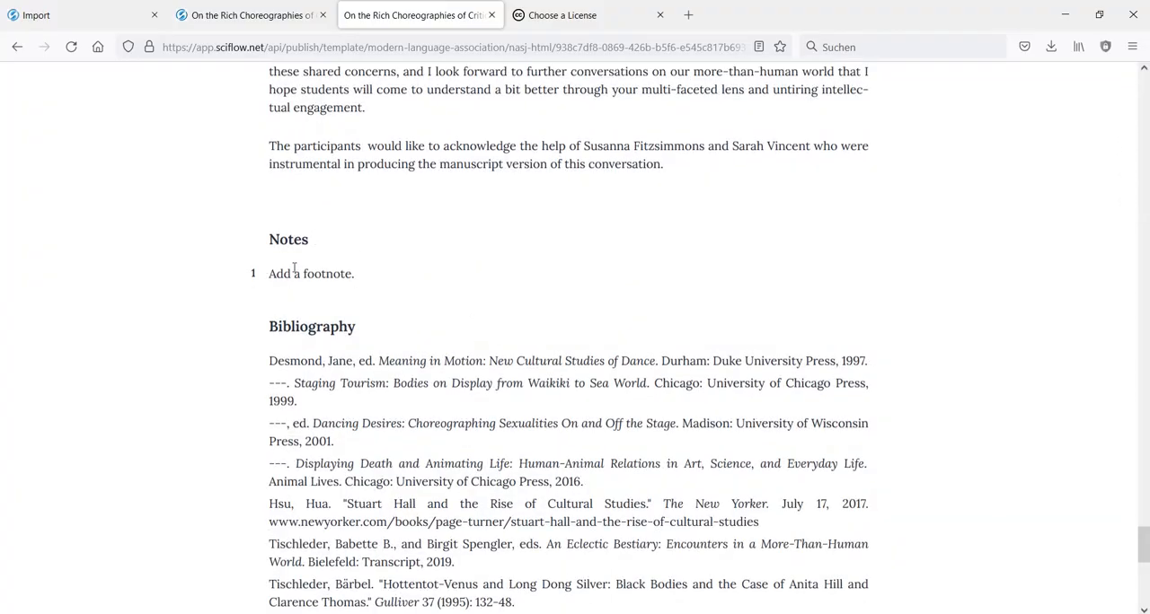
left_click_drag(1136, 541, 1145, 72)
left_click(256, 15)
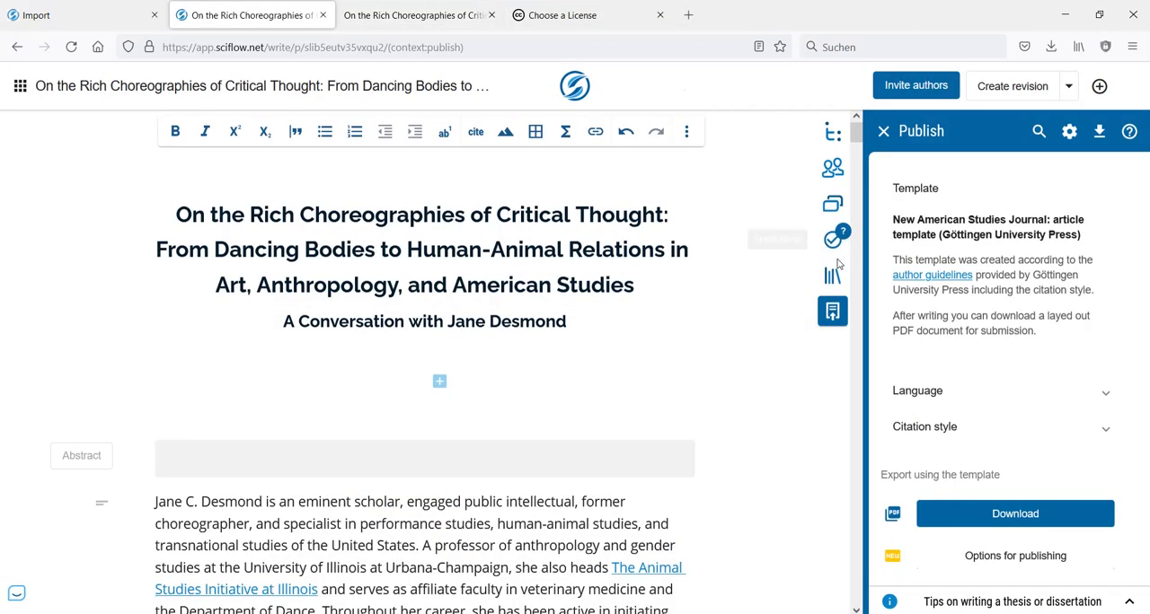
scroll(425, 383, "down", 2)
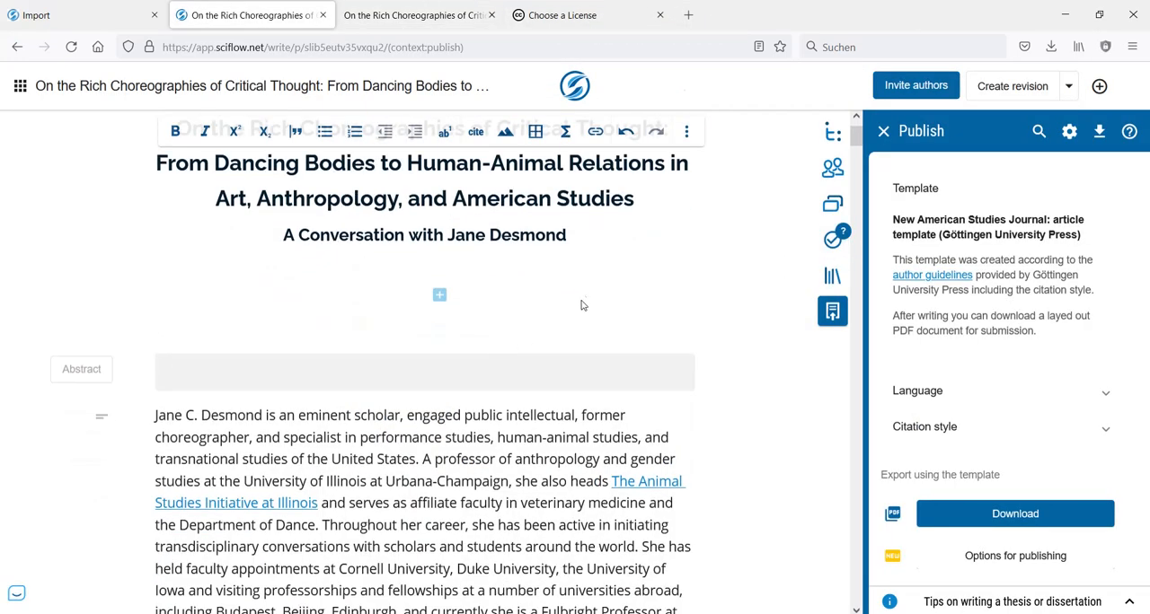
scroll(568, 338, "up", 2)
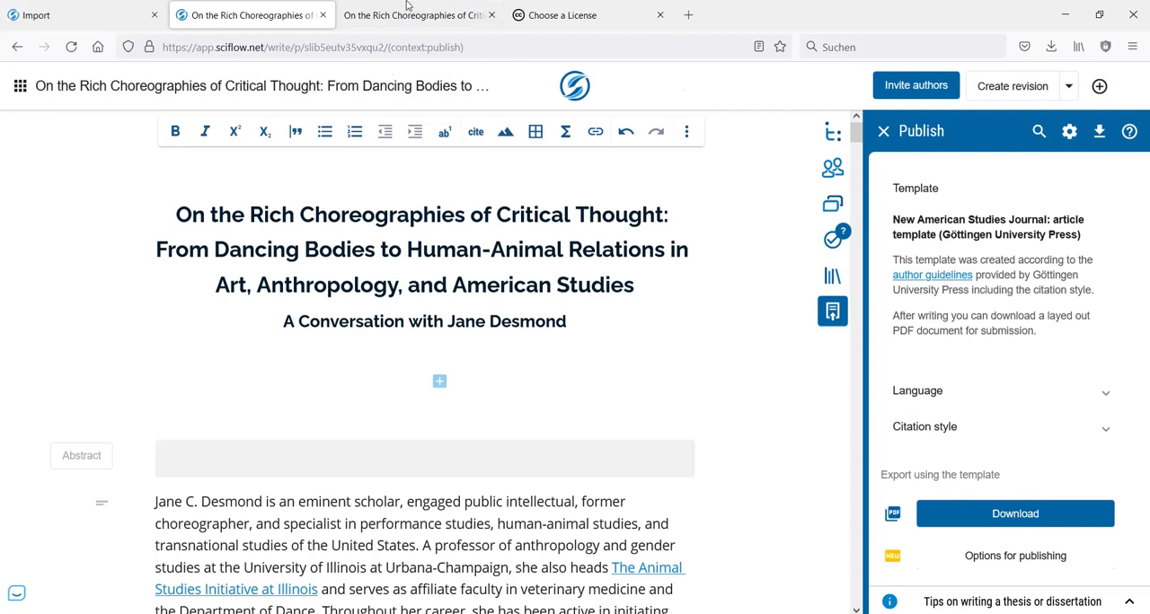